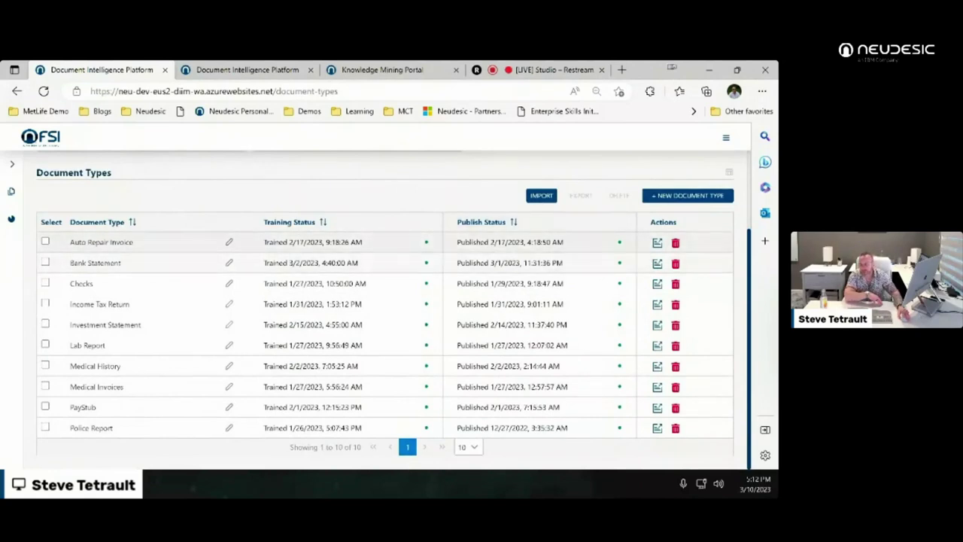
# - Open the Investment Statement document type and examine the included tags on a Fidelity sample and a Robinhood sample
pyautogui.click(104, 324)
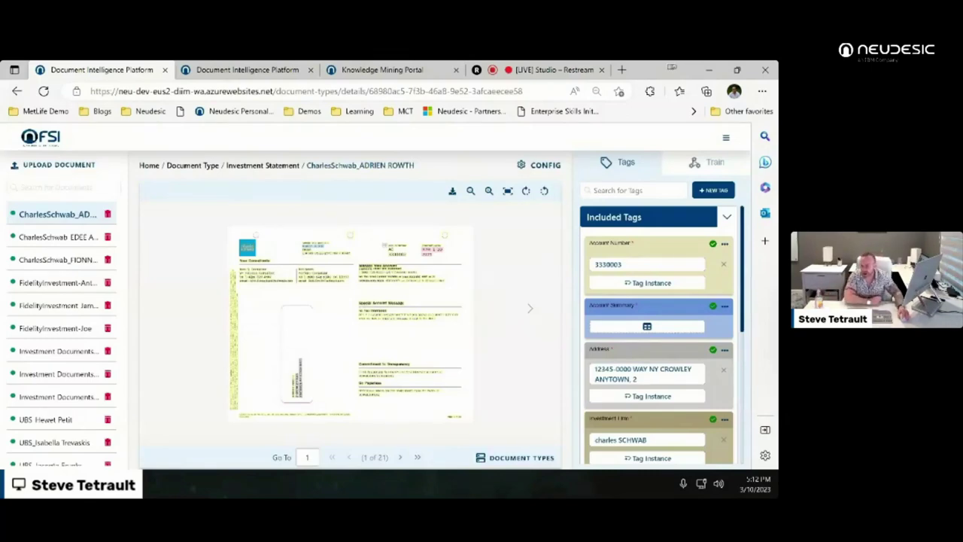
pyautogui.click(58, 282)
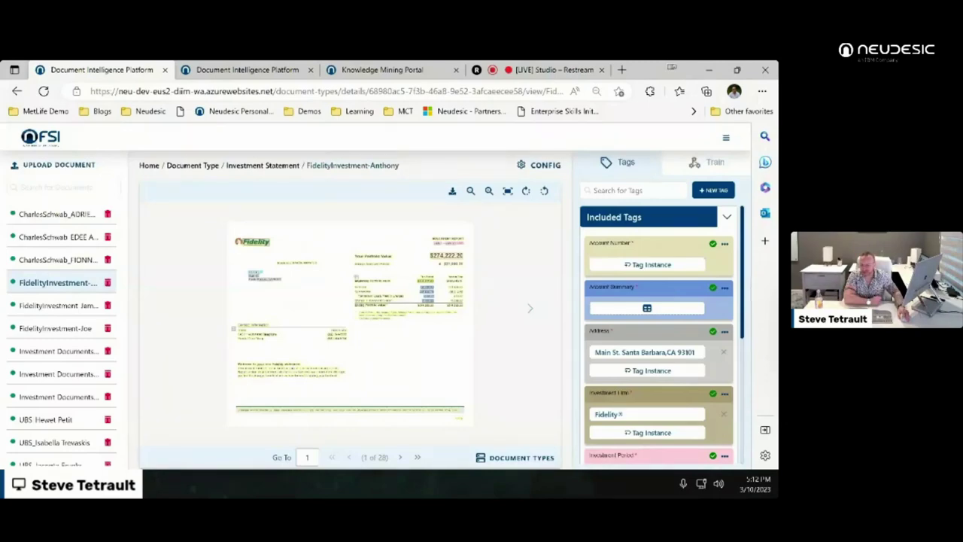
pyautogui.click(58, 396)
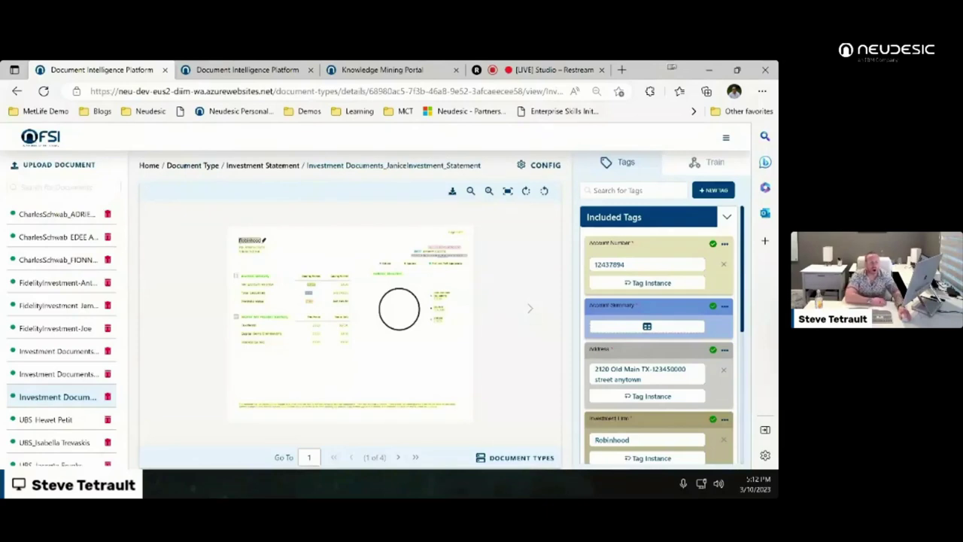
pyautogui.scroll(-1, 658, 335)
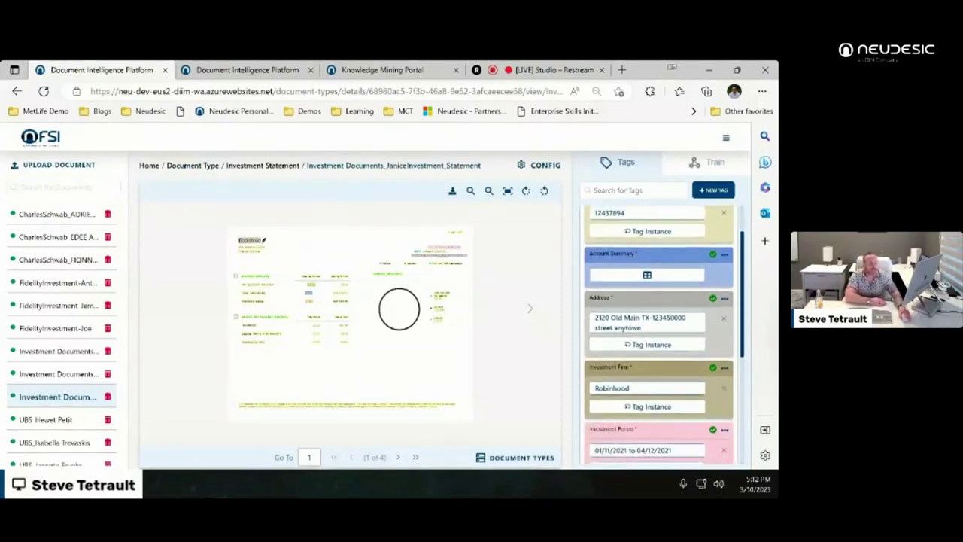
pyautogui.scroll(-4, 658, 335)
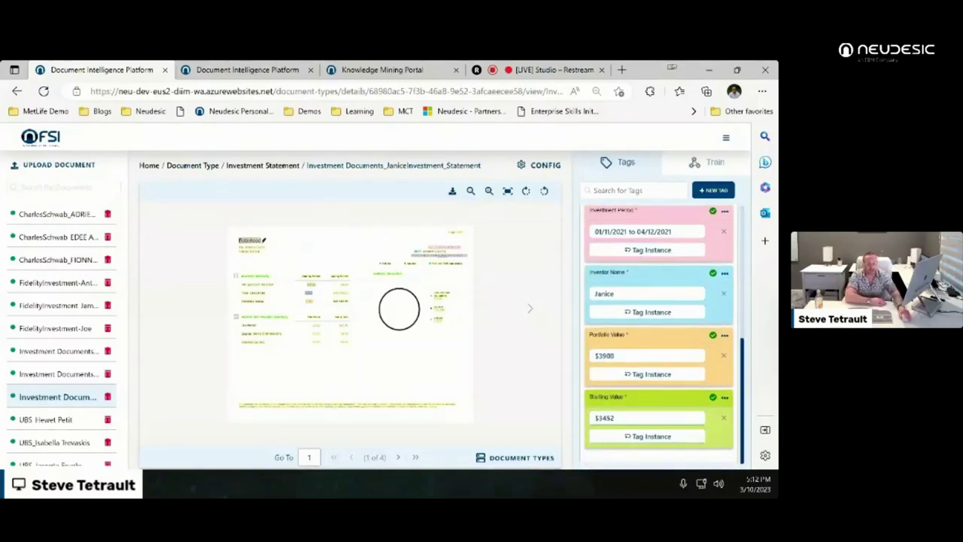
pyautogui.scroll(3, 658, 335)
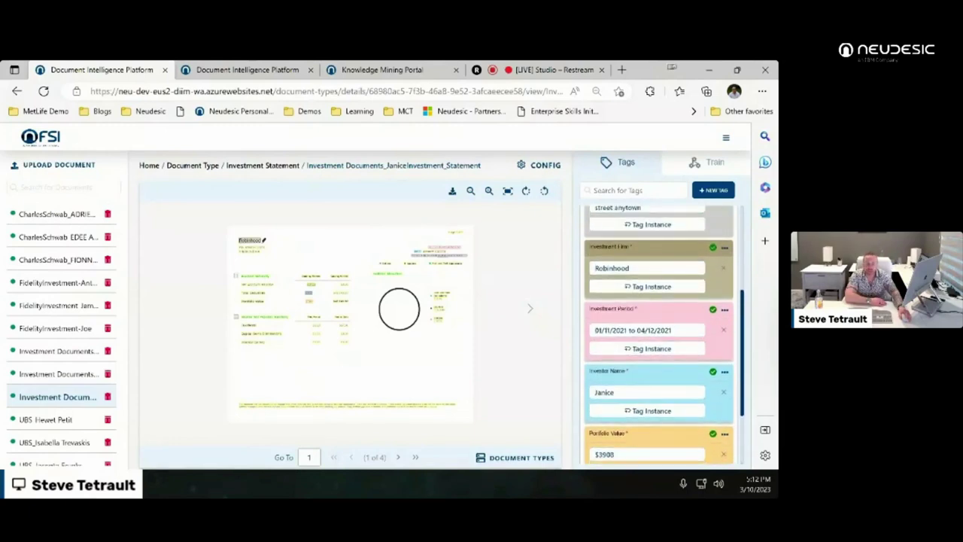
pyautogui.scroll(2, 658, 335)
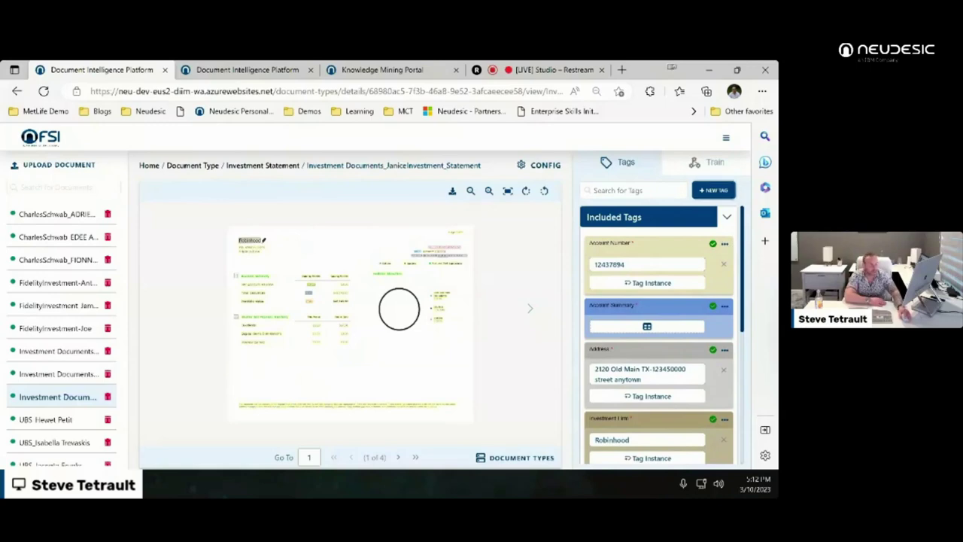
# - Begin a new mandatory tag named "Tag A" with the Text entity type
pyautogui.click(713, 189)
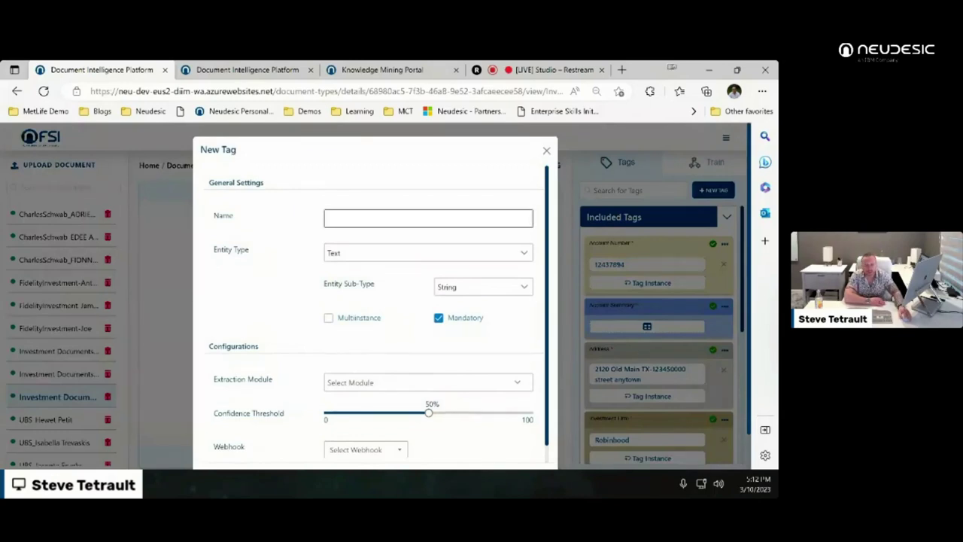
pyautogui.click(328, 218)
pyautogui.write('Tag A')
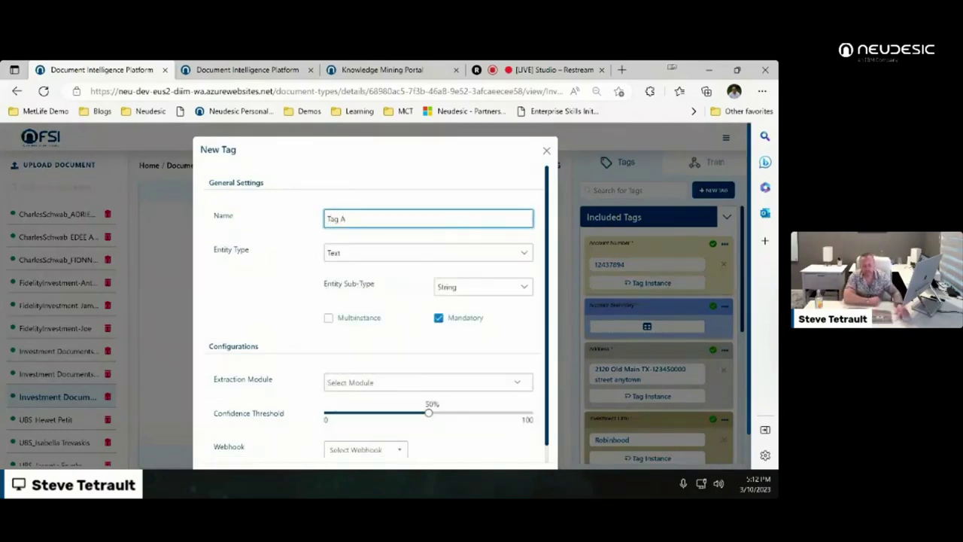
pyautogui.click(428, 253)
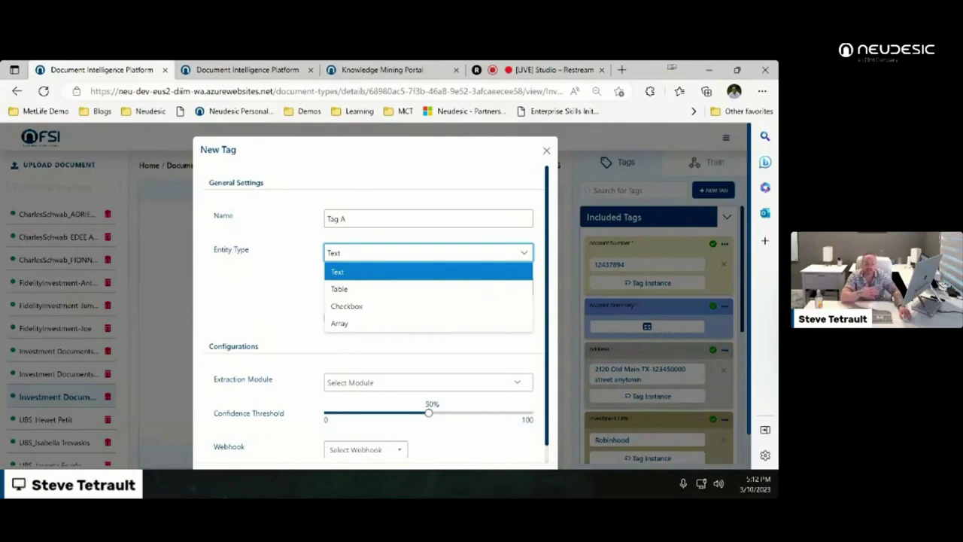
pyautogui.click(428, 271)
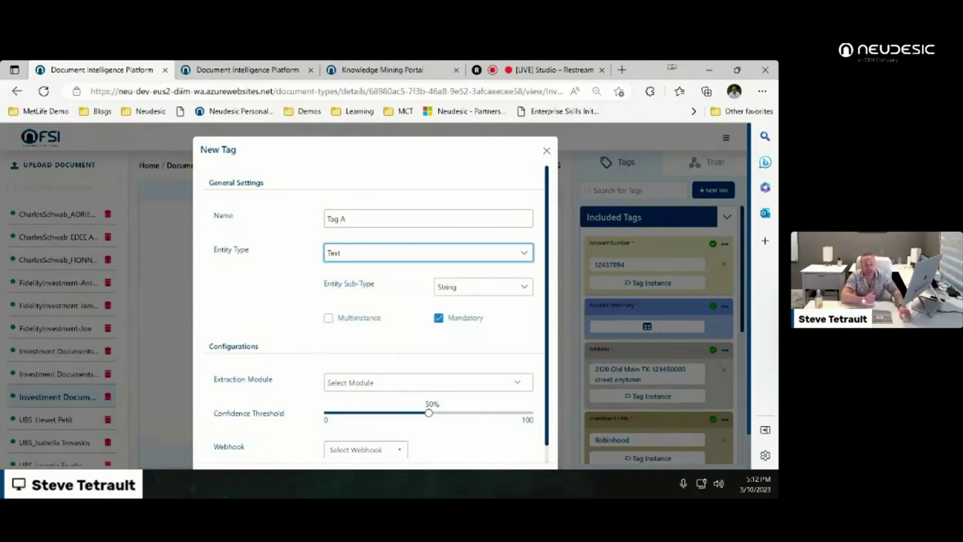
pyautogui.scroll(-1, 483, 286)
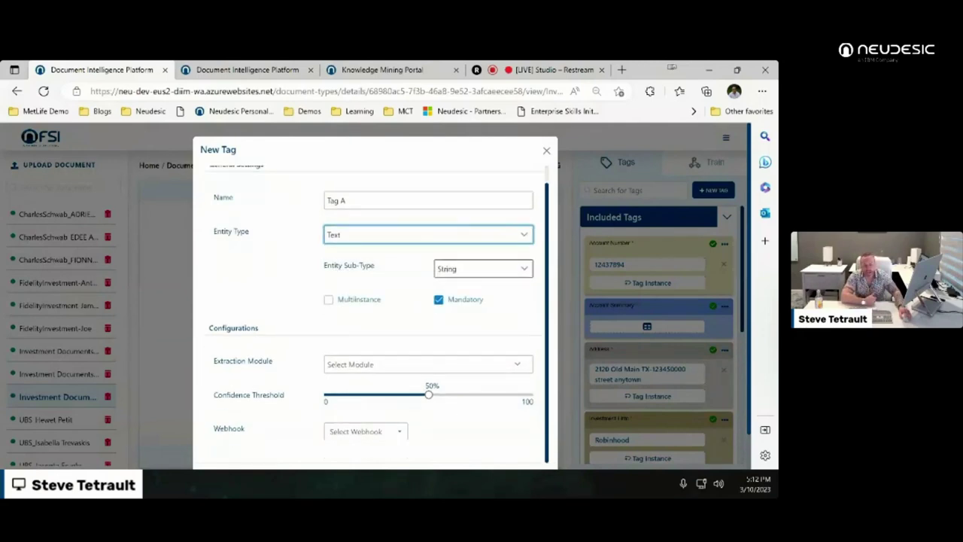
# - Review the extraction module and entity sub-type choices for the new tag, and close it without saving
pyautogui.click(428, 365)
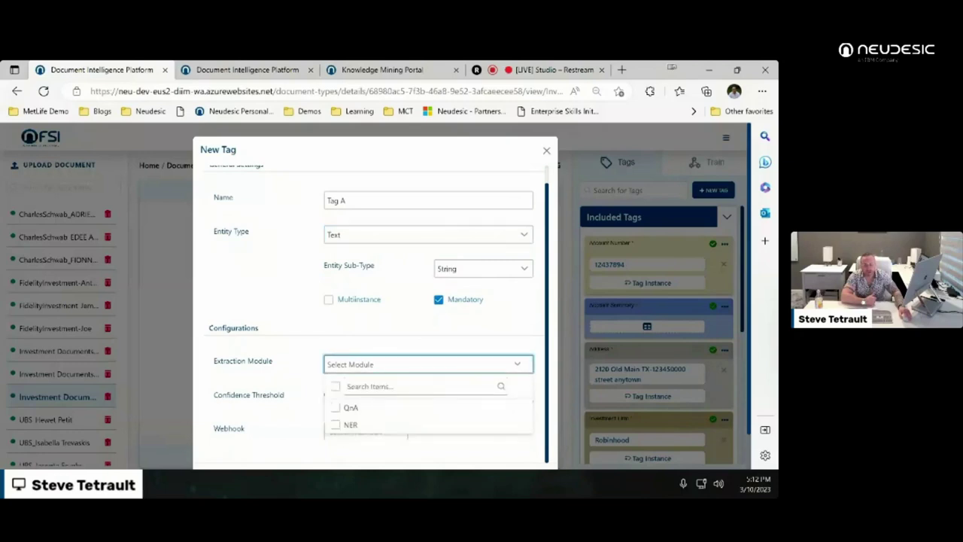
pyautogui.scroll(-2, 374, 301)
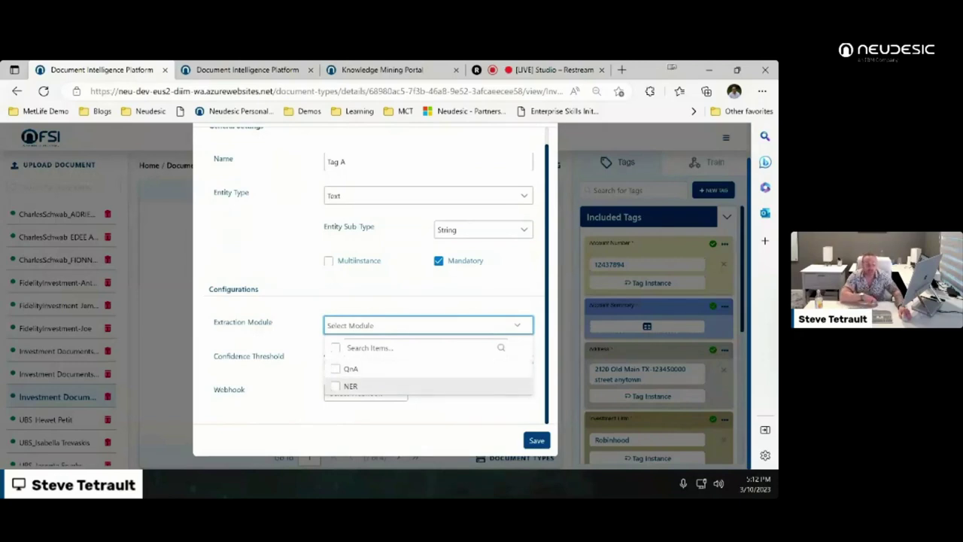
pyautogui.press('Escape')
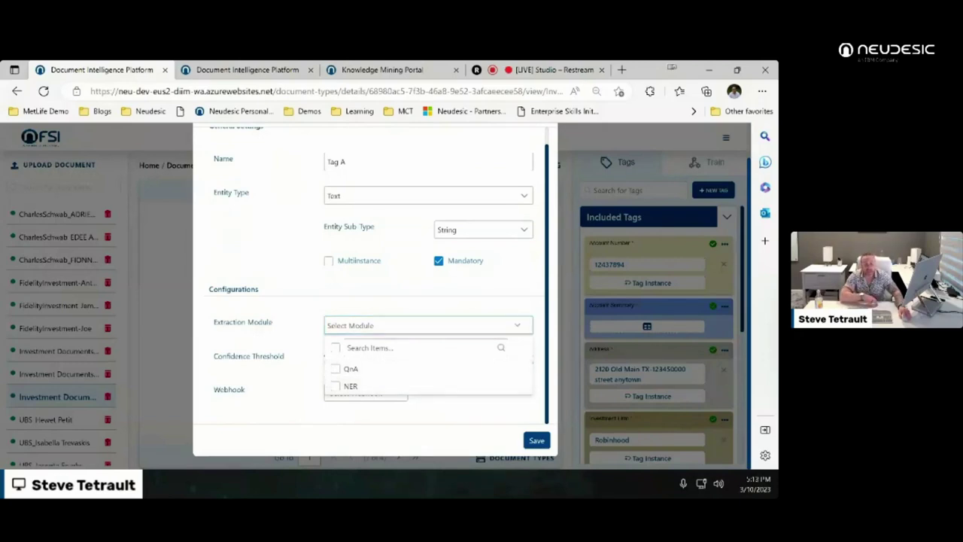
pyautogui.scroll(1, 374, 275)
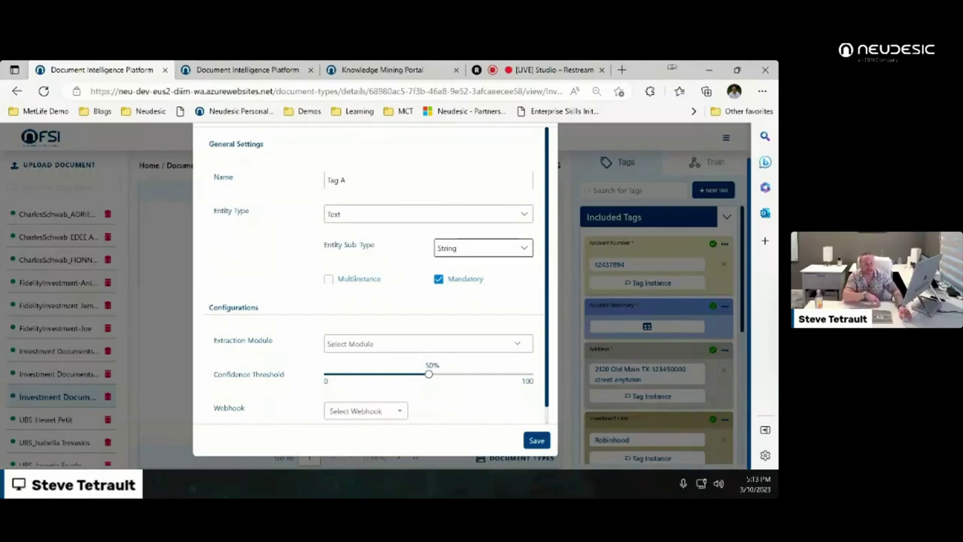
pyautogui.click(483, 247)
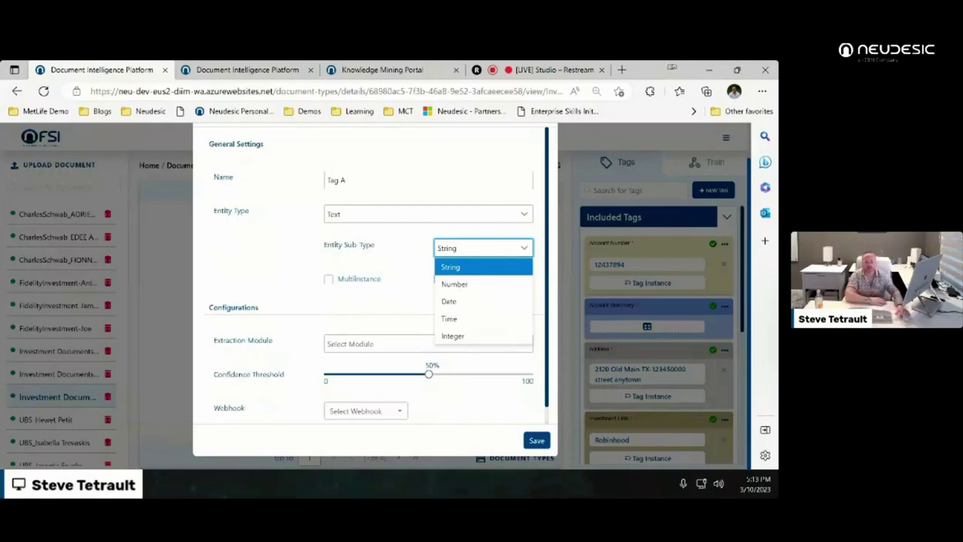
pyautogui.press('Escape')
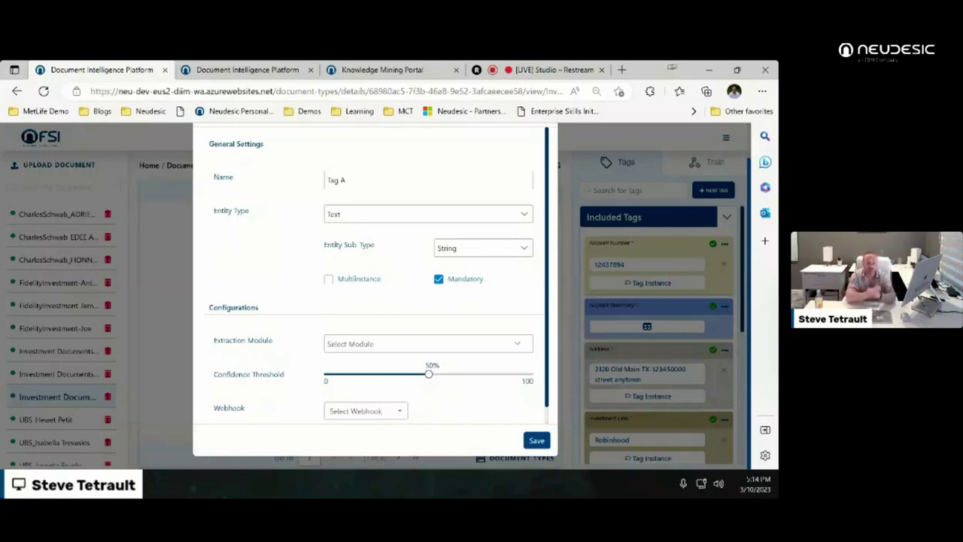
pyautogui.scroll(-1, 378, 275)
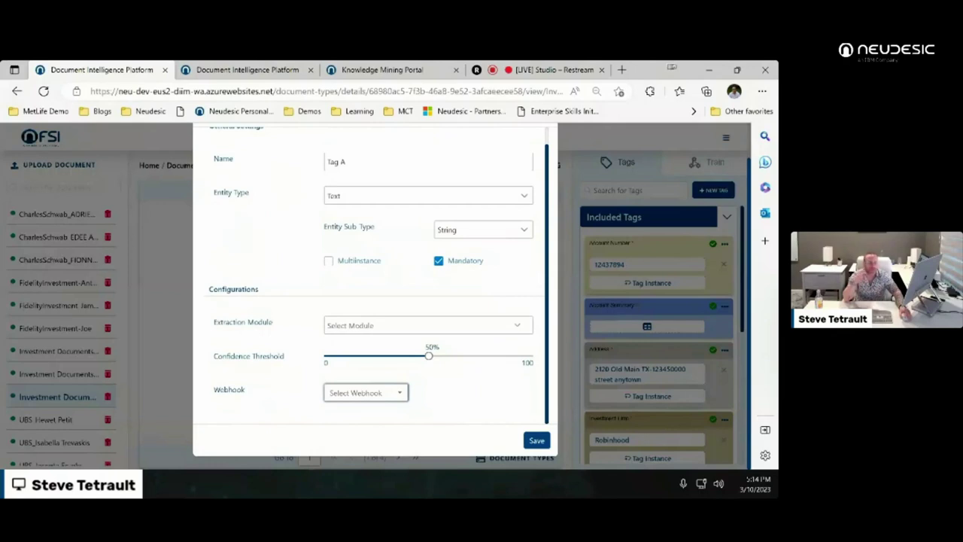
pyautogui.scroll(3, 369, 301)
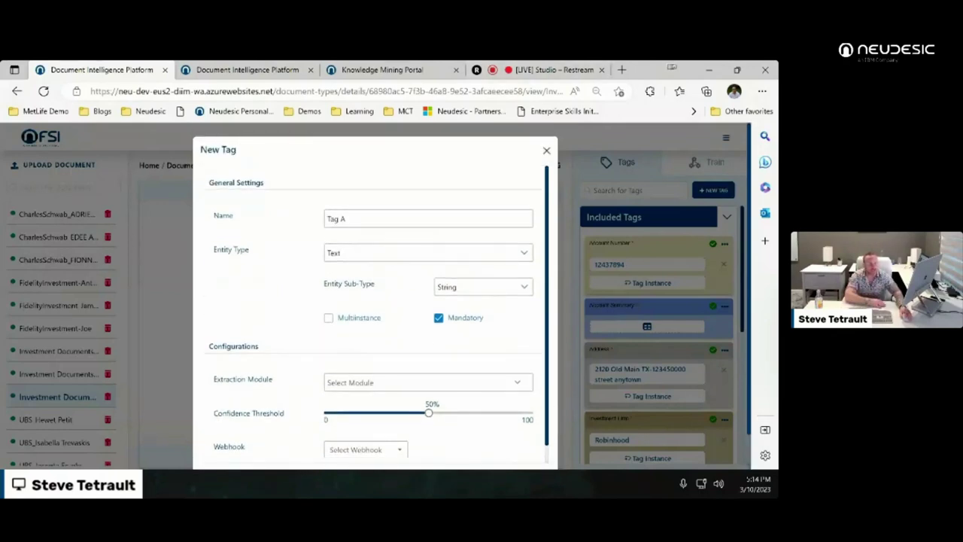
pyautogui.click(547, 150)
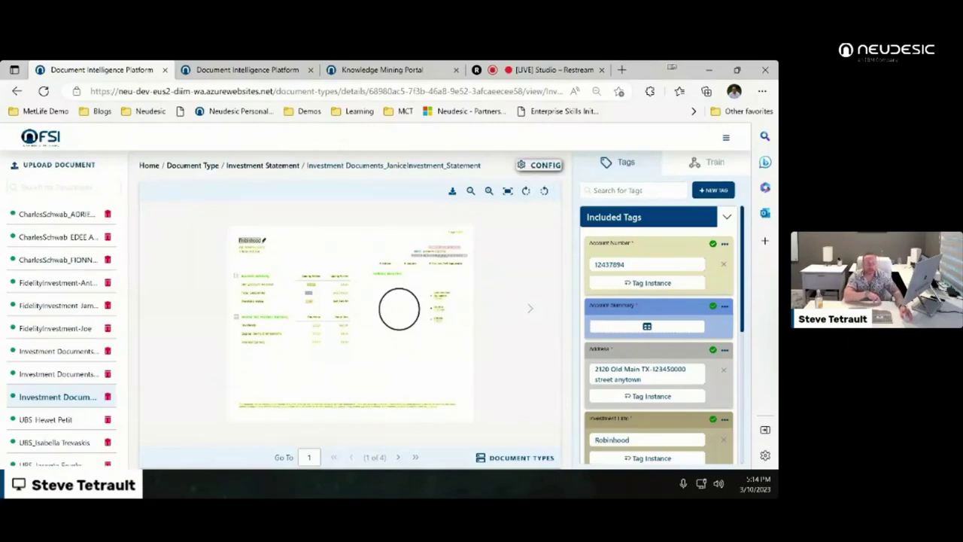
# - Open the document type's configuration and examine the available extraction modules and those nested under Forms Recognizer Module
pyautogui.click(538, 164)
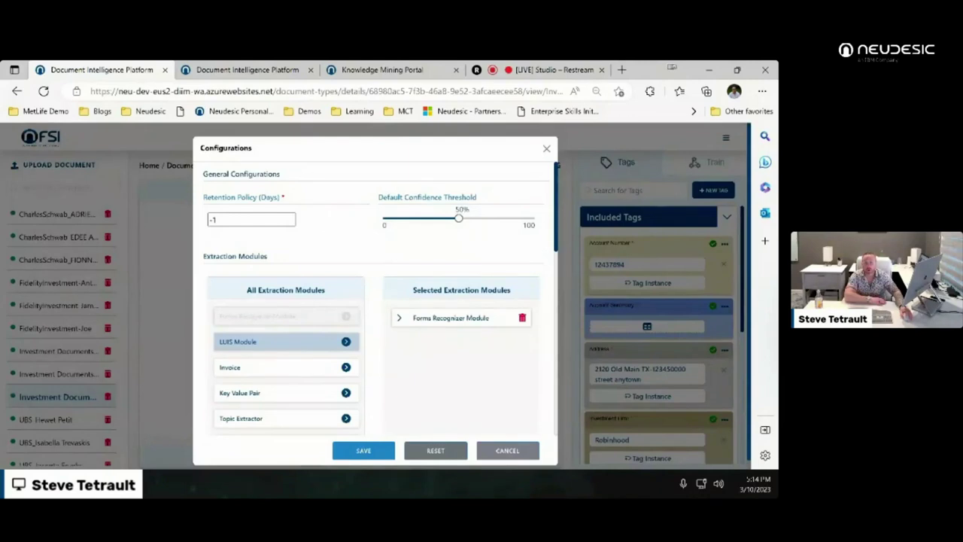
pyautogui.scroll(-1, 375, 301)
pyautogui.scroll(1, 376, 301)
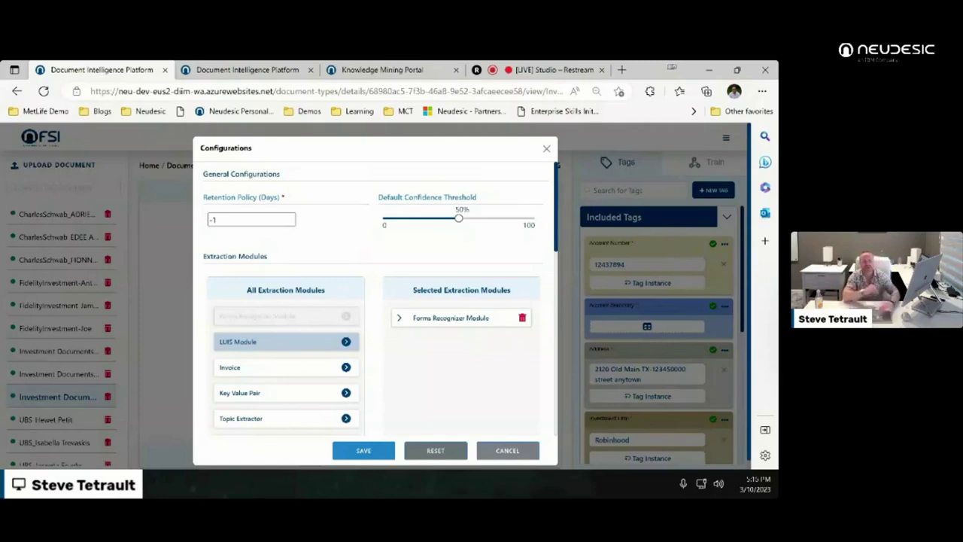
pyautogui.scroll(-1, 380, 298)
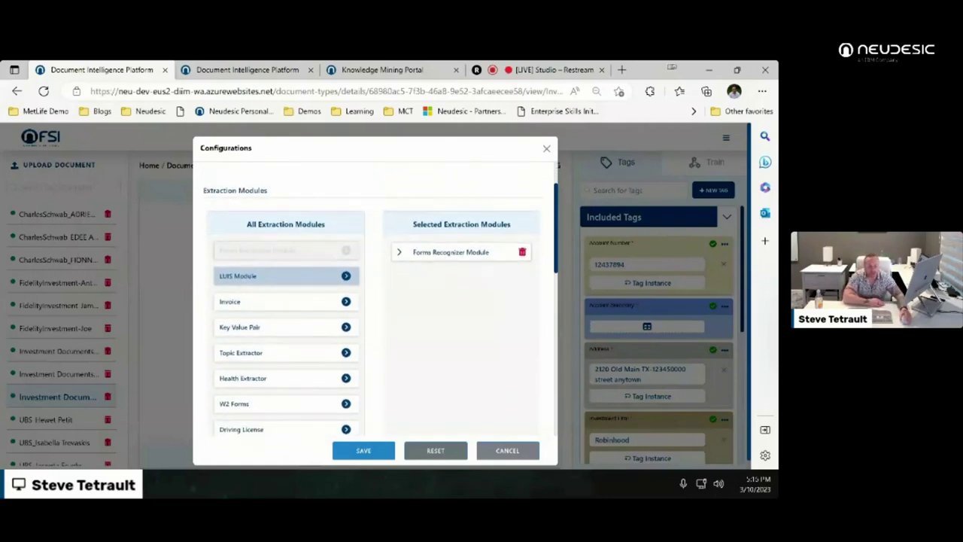
pyautogui.scroll(-1, 381, 301)
pyautogui.scroll(-1, 380, 301)
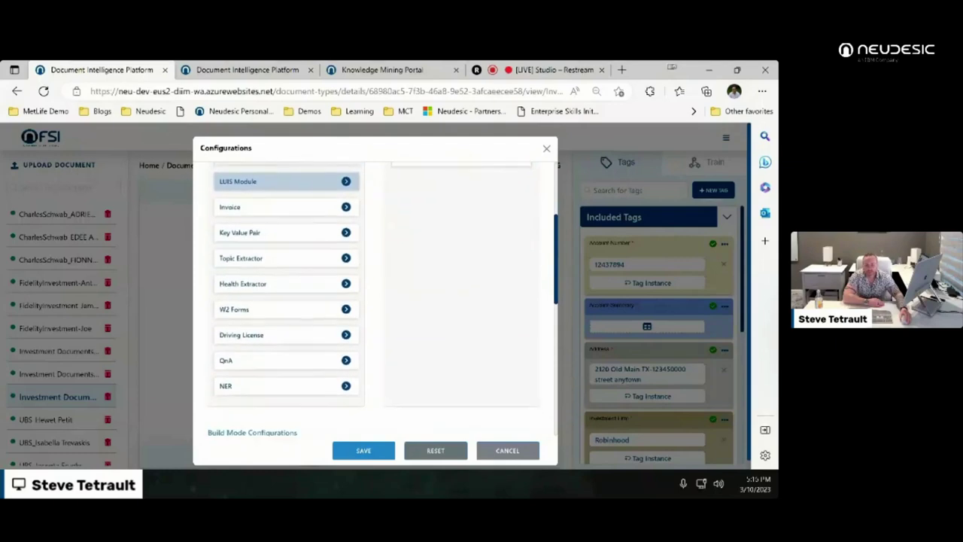
pyautogui.scroll(2, 381, 301)
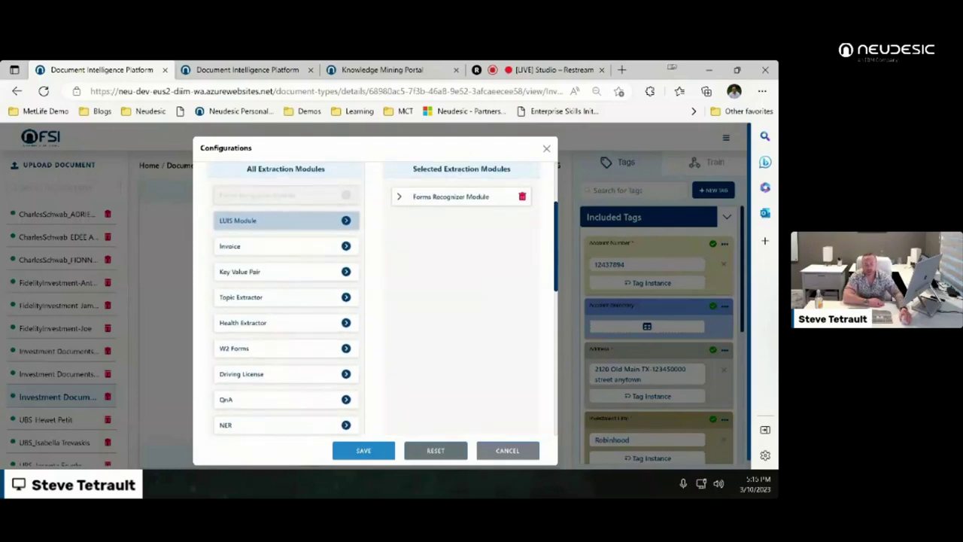
pyautogui.scroll(-1, 381, 301)
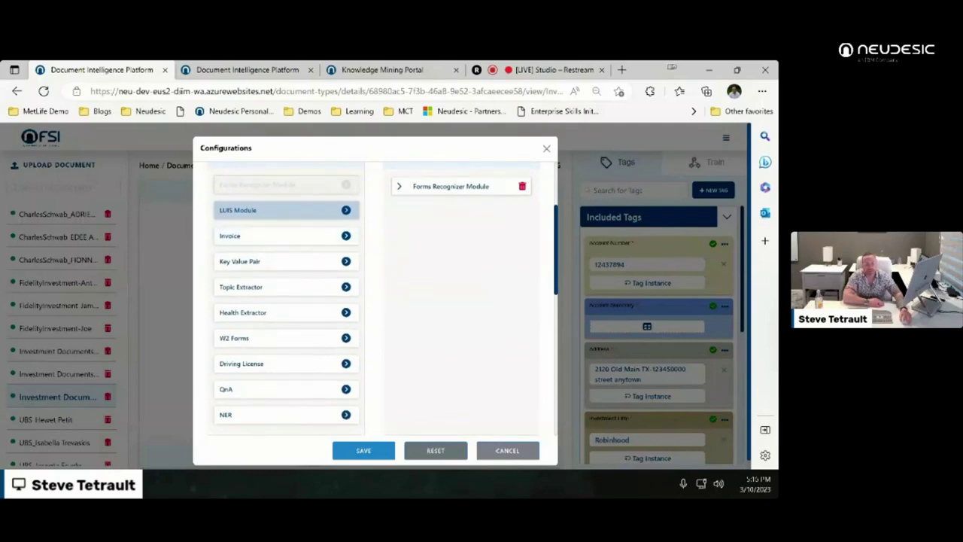
pyautogui.click(399, 185)
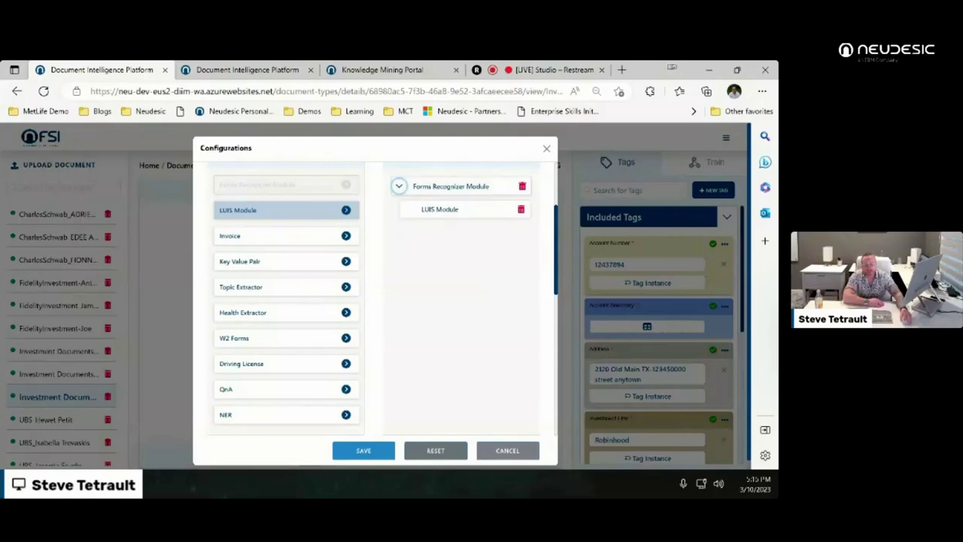
pyautogui.scroll(-2, 369, 301)
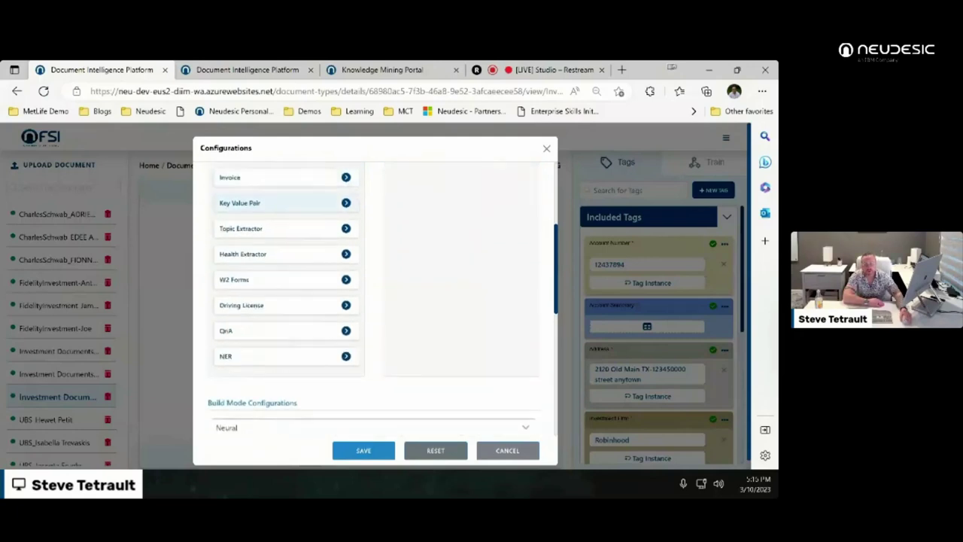
pyautogui.scroll(3, 369, 301)
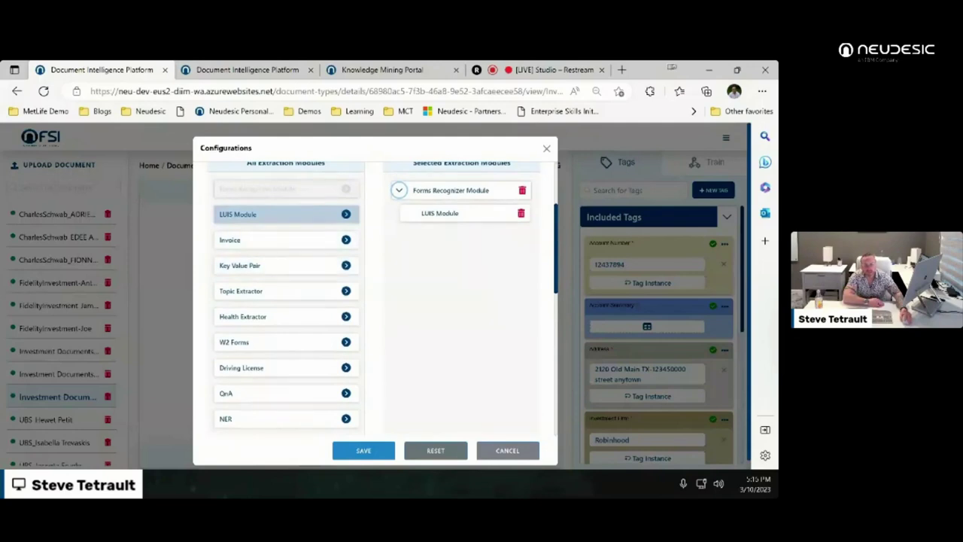
# - Try nesting the Invoice extraction module under Forms Recognizer Module, and remove it from the selected modules again
pyautogui.click(346, 240)
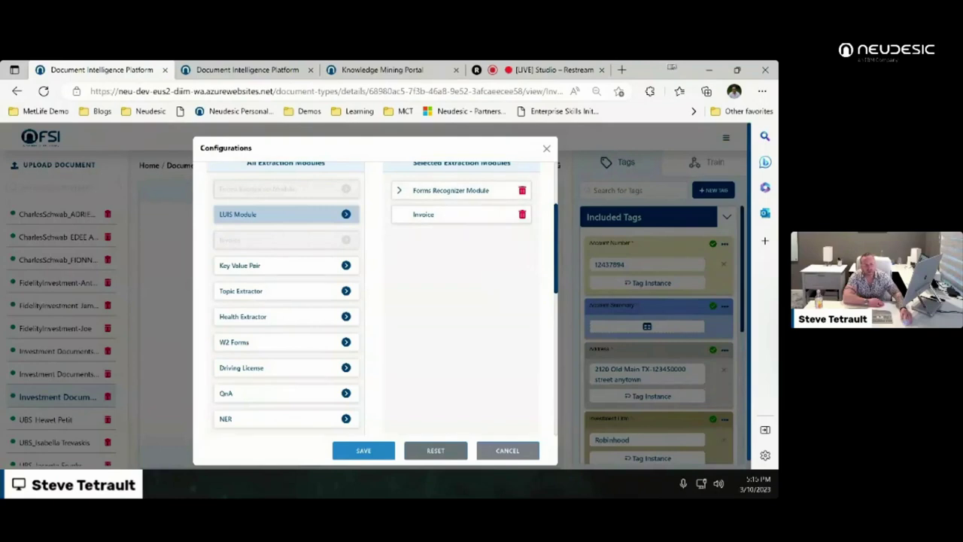
pyautogui.moveTo(423, 214); pyautogui.dragTo(434, 193)
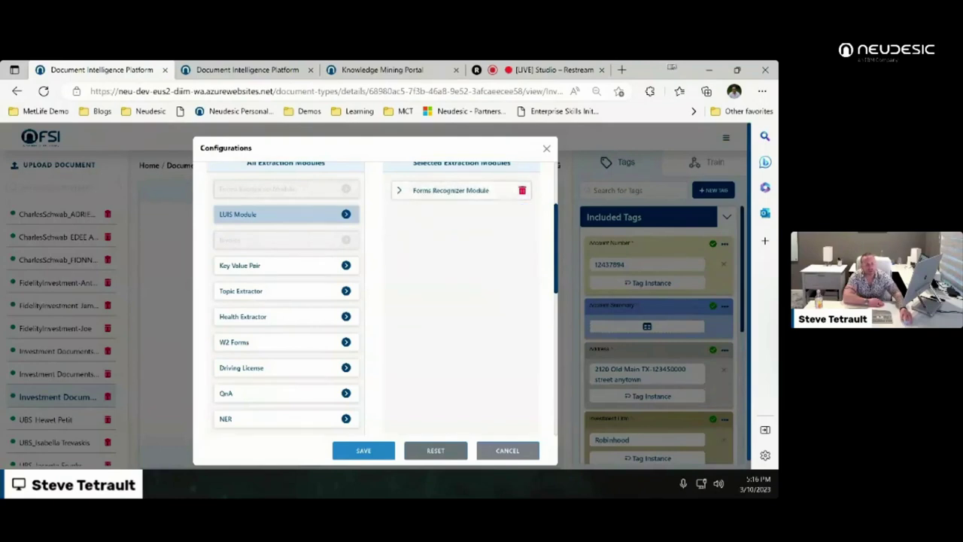
pyautogui.click(398, 189)
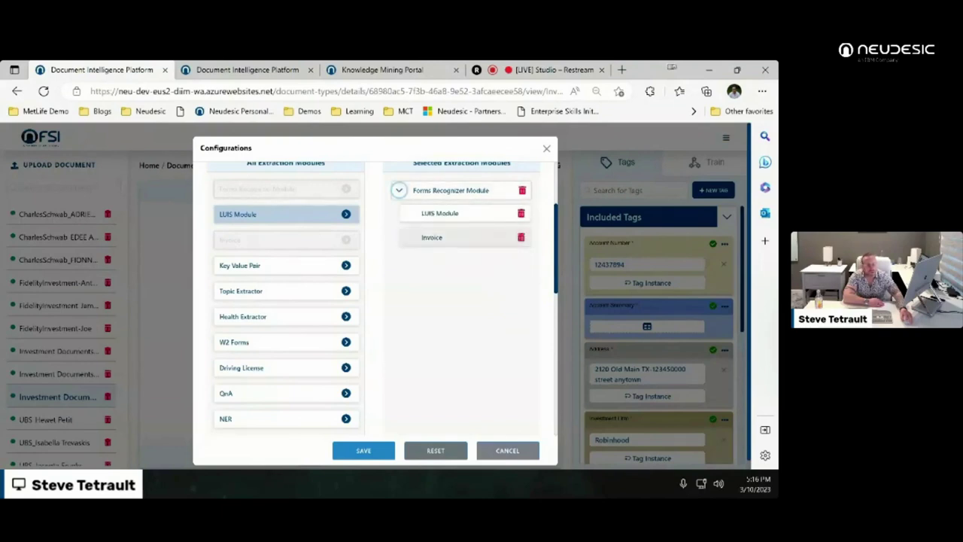
pyautogui.click(521, 237)
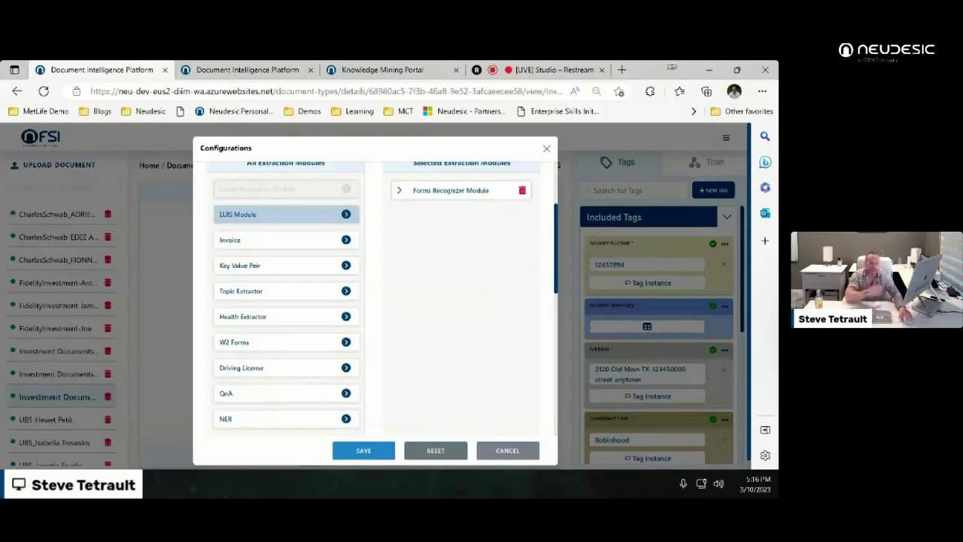
# - Examine the build mode choices in the document type's configuration, keeping Neural selected
pyautogui.scroll(-5, 383, 298)
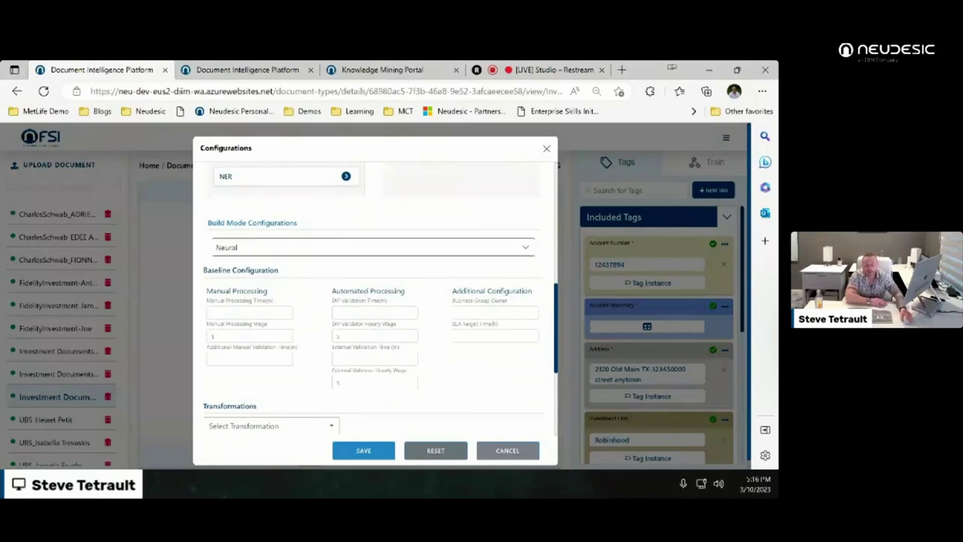
pyautogui.click(373, 246)
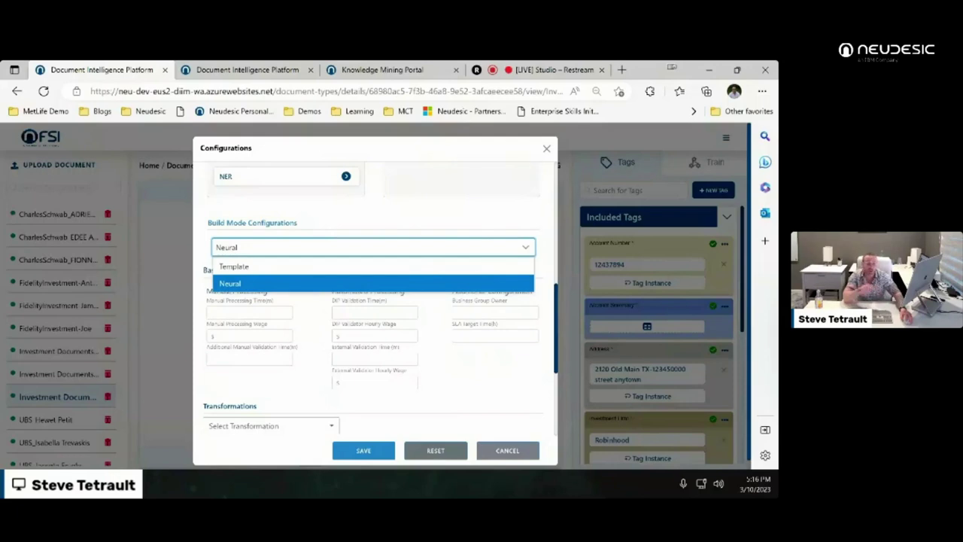
pyautogui.press('Escape')
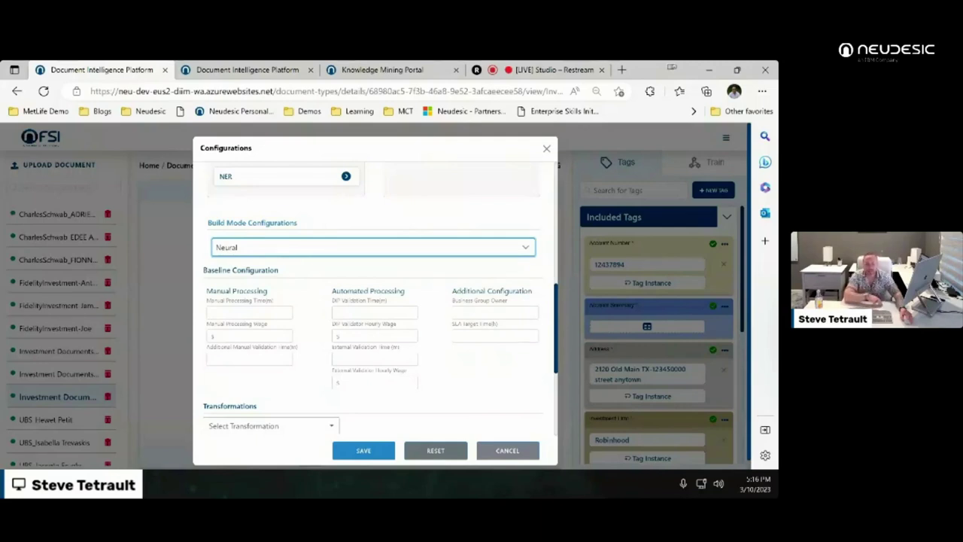
# - Review the baseline configuration fields and the available transformations and validations, keeping Investment Statement Validation selected
pyautogui.scroll(-1, 373, 301)
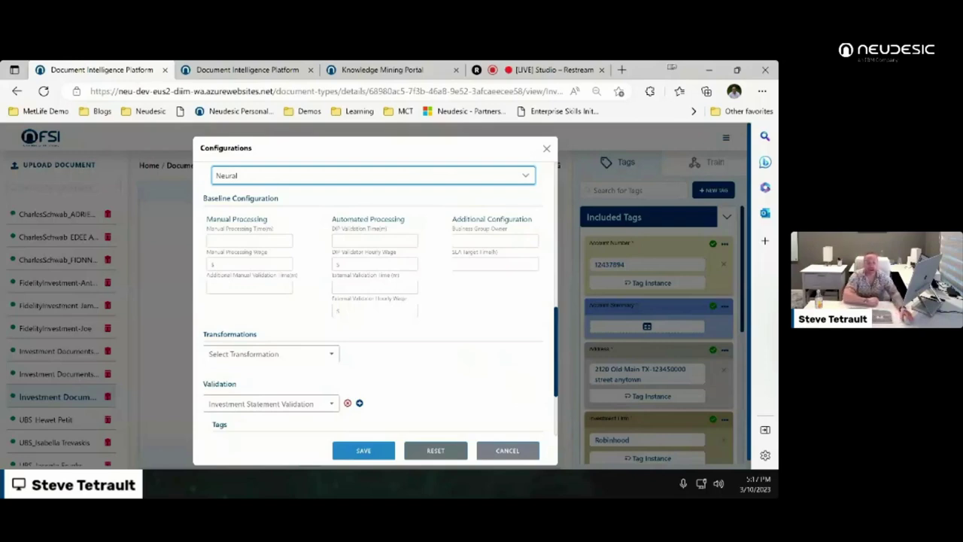
pyautogui.scroll(-1, 374, 300)
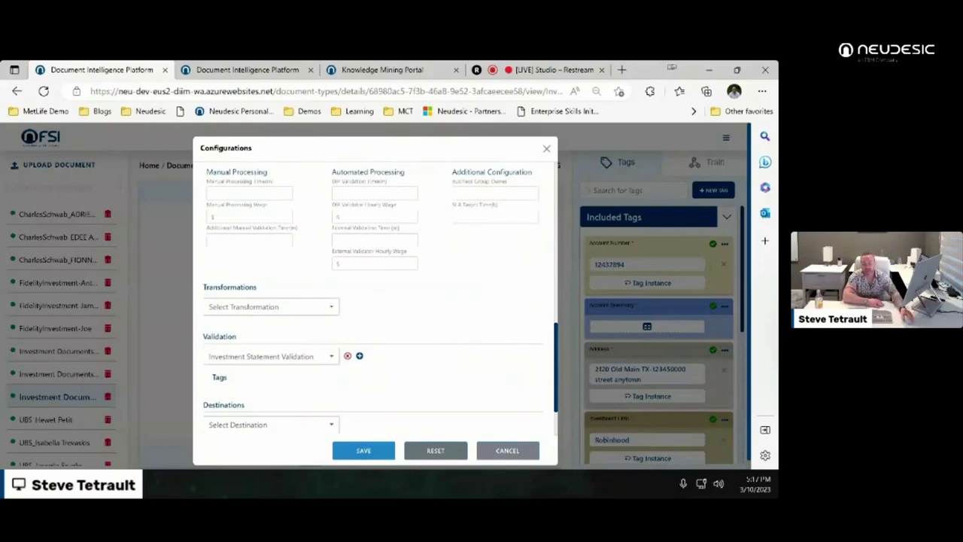
pyautogui.scroll(-1, 373, 301)
pyautogui.click(271, 274)
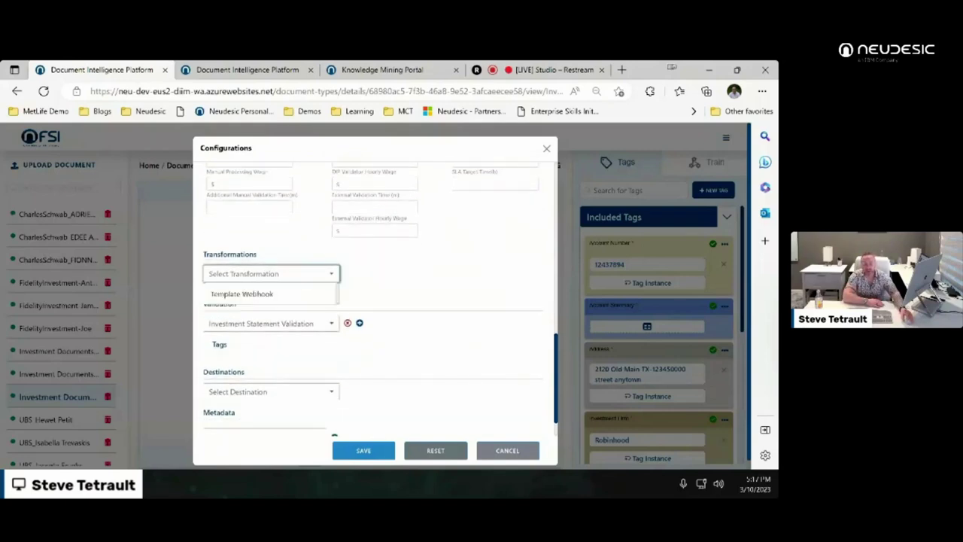
pyautogui.press('Escape')
pyautogui.scroll(-1, 374, 299)
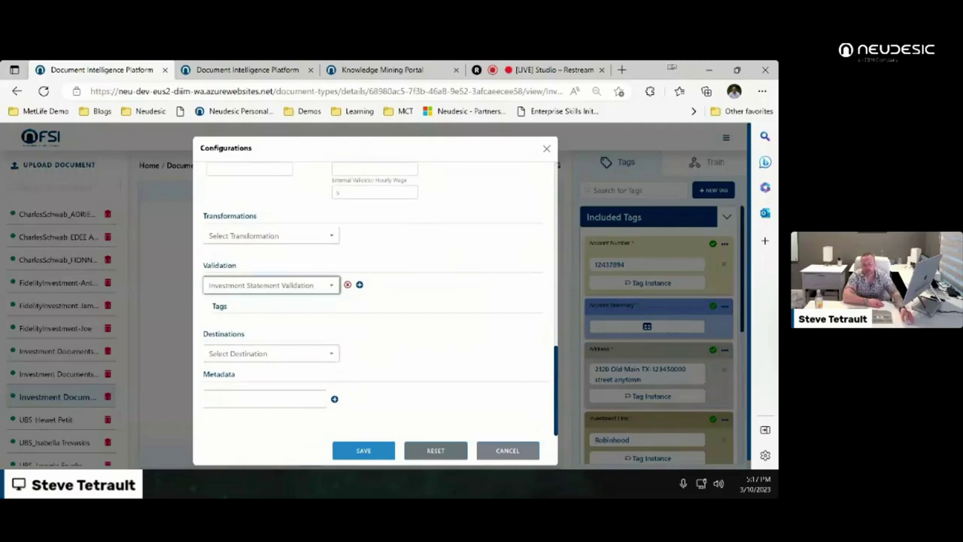
pyautogui.click(271, 285)
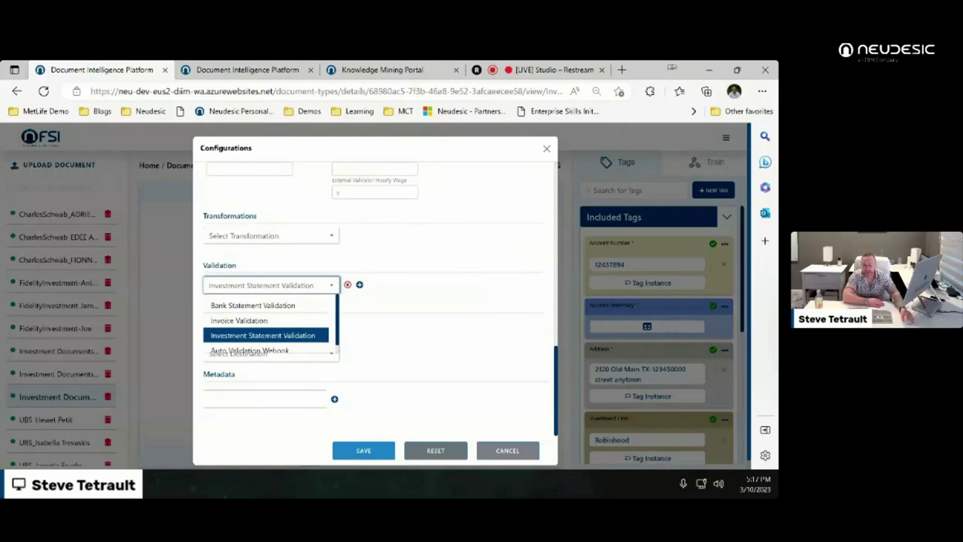
pyautogui.click(262, 335)
pyautogui.scroll(-1, 374, 301)
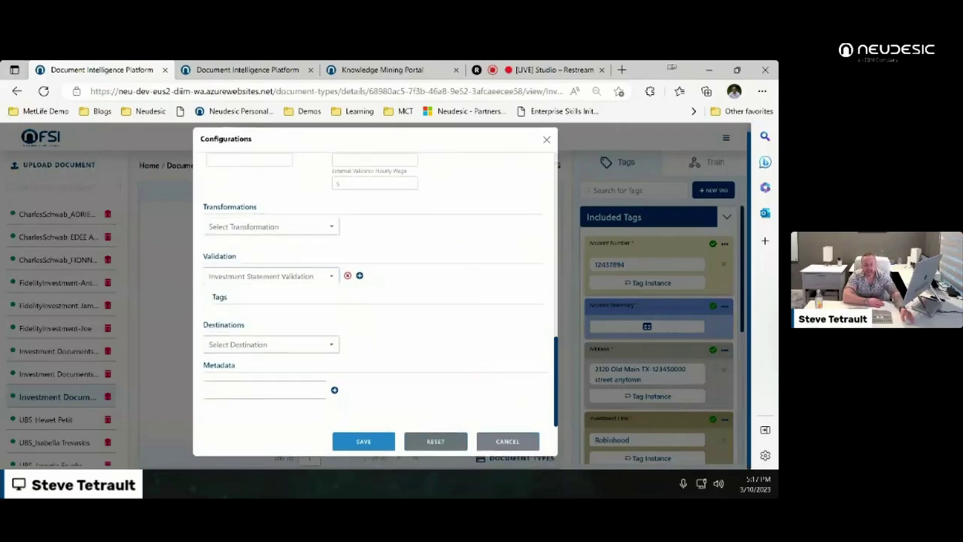
# - Try setting Knowledge Mining as the destination and bring up its output configuration
pyautogui.click(271, 344)
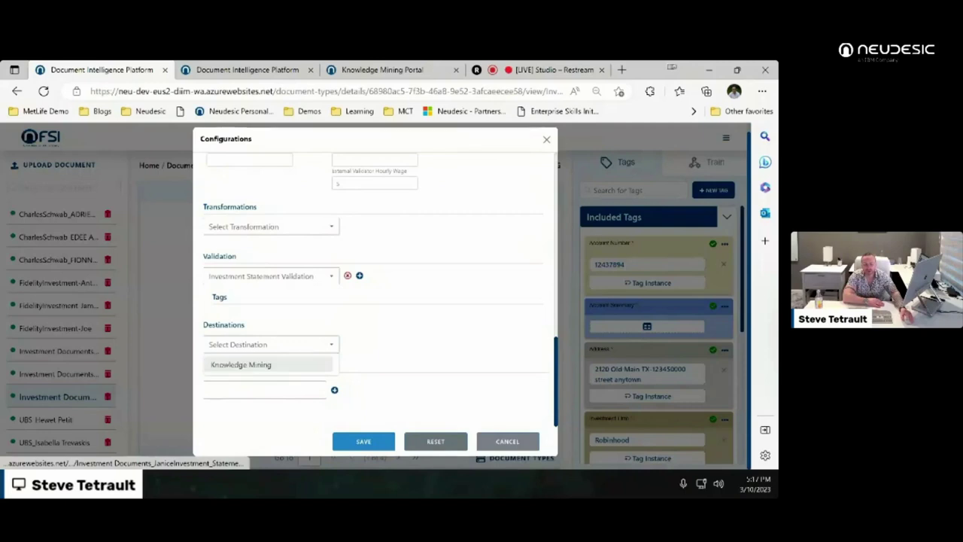
pyautogui.click(241, 364)
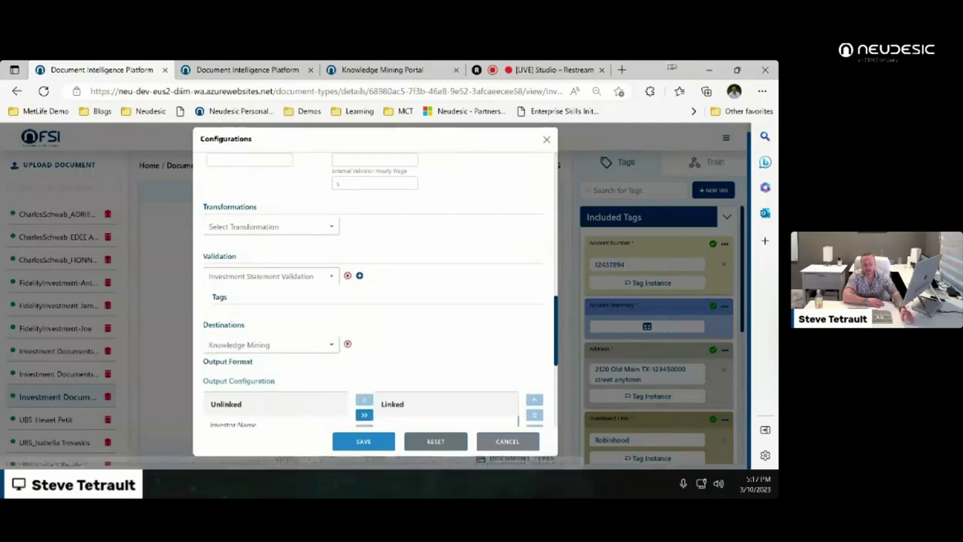
pyautogui.scroll(-2, 241, 364)
pyautogui.scroll(-1, 248, 271)
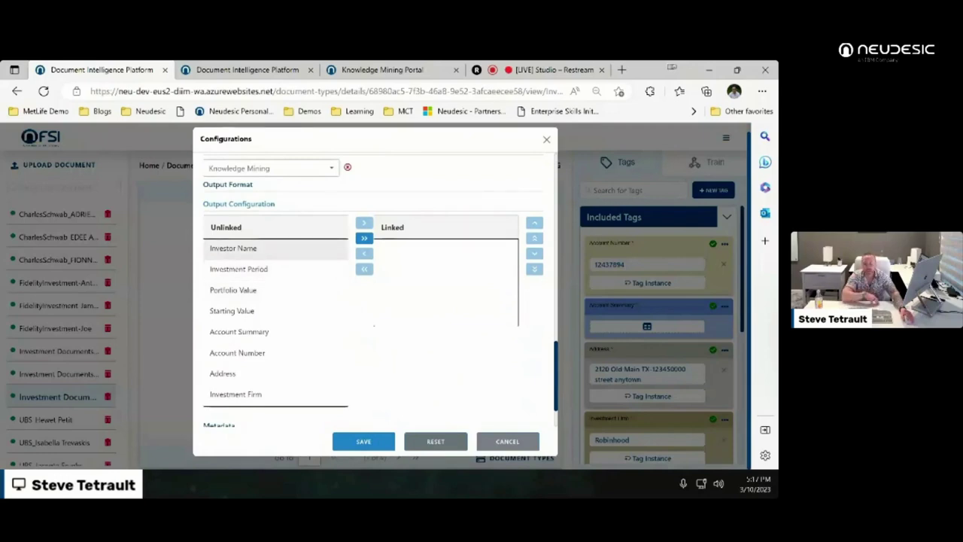
# - Link the Investor Name tag to the Knowledge Mining output and rename its output field to "Investor"
pyautogui.click(275, 248)
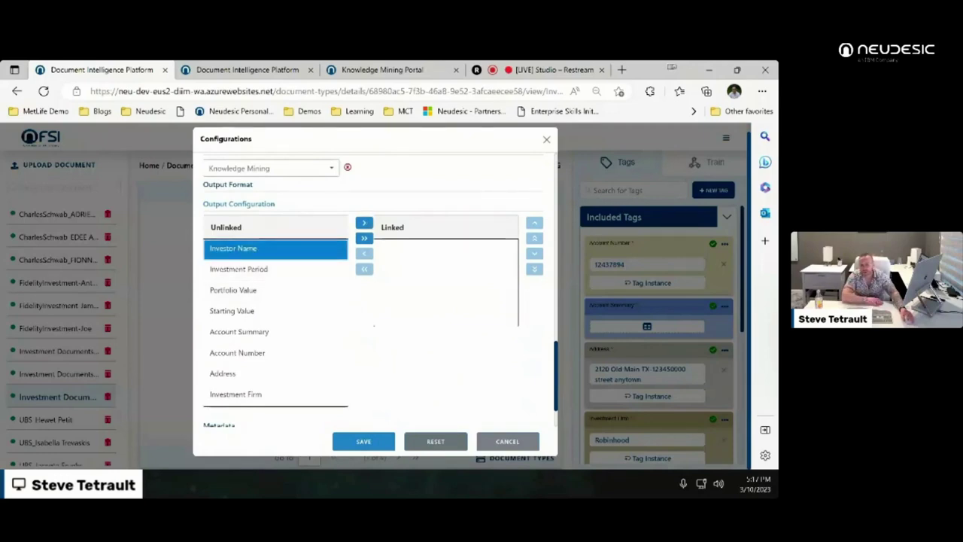
pyautogui.click(364, 222)
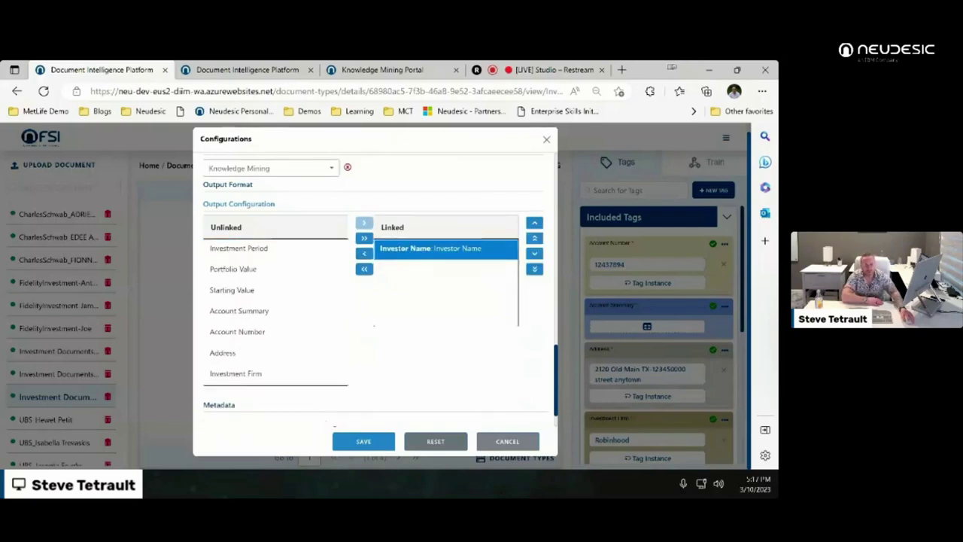
pyautogui.doubleClick(446, 248)
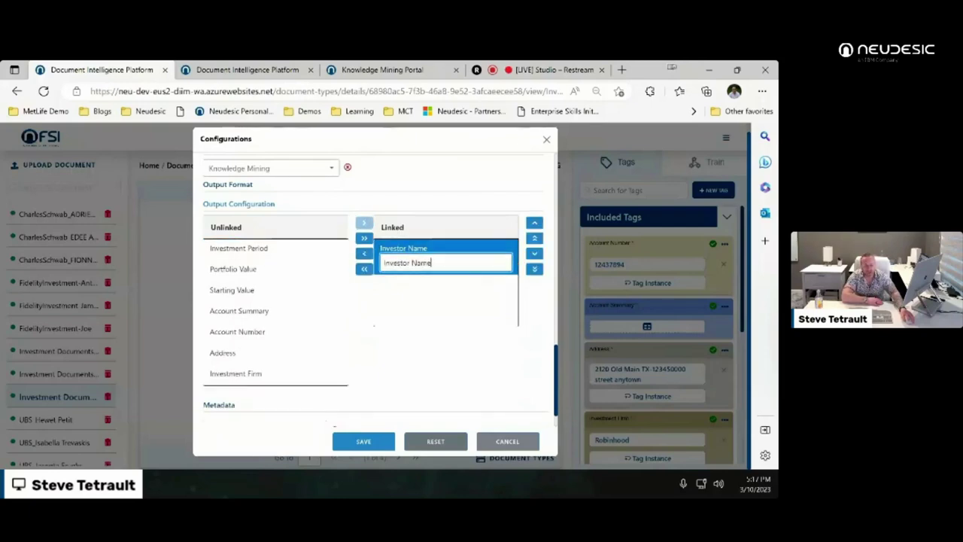
pyautogui.press('BackSpace')
pyautogui.press('BackSpace')
pyautogui.press('BackSpace')
pyautogui.press('BackSpace')
pyautogui.press('BackSpace')
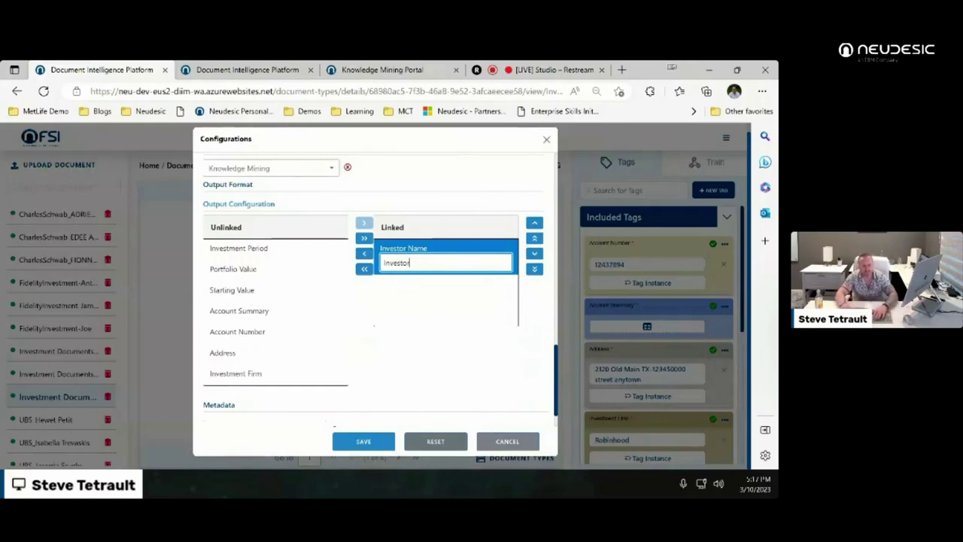
pyautogui.press('Return')
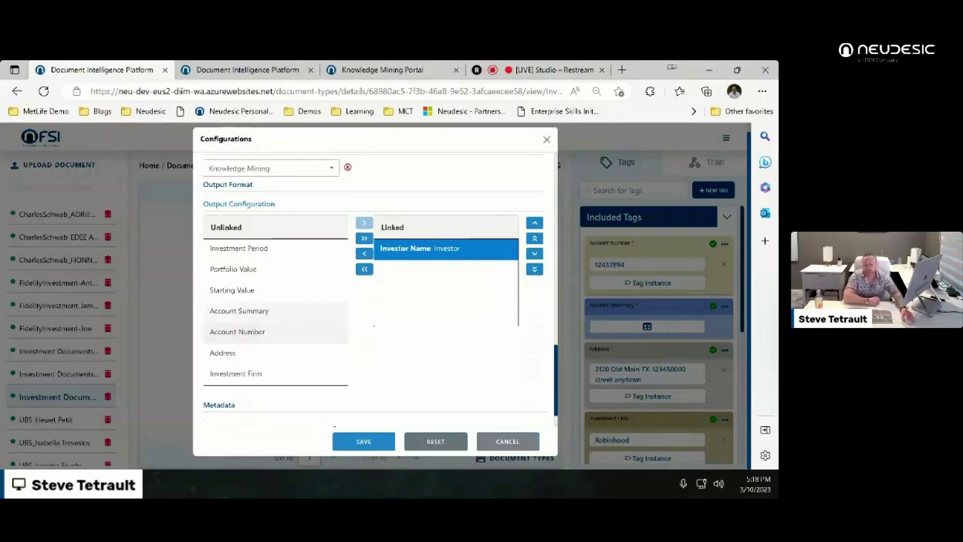
# - Review the remaining unlinked tags and the metadata field, and close the configuration without saving
pyautogui.click(248, 310)
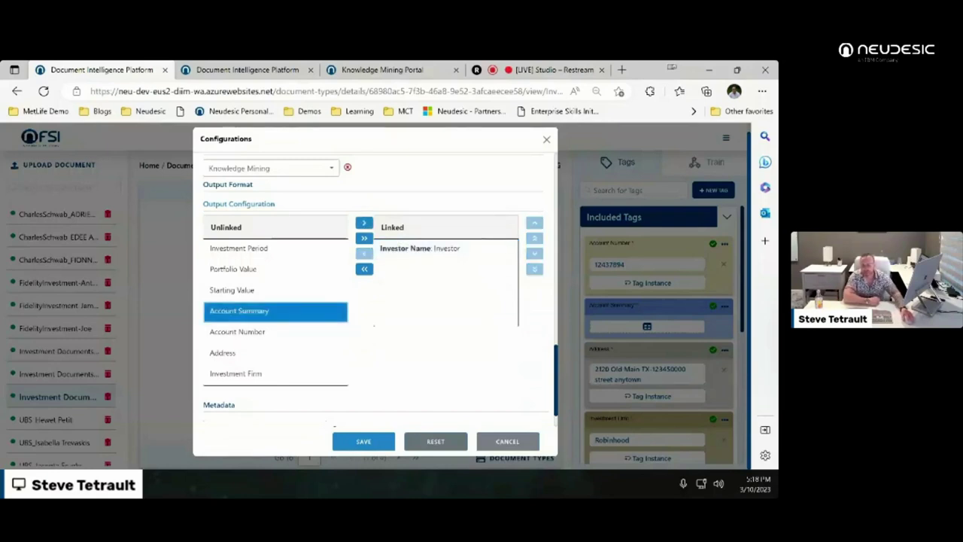
pyautogui.click(248, 332)
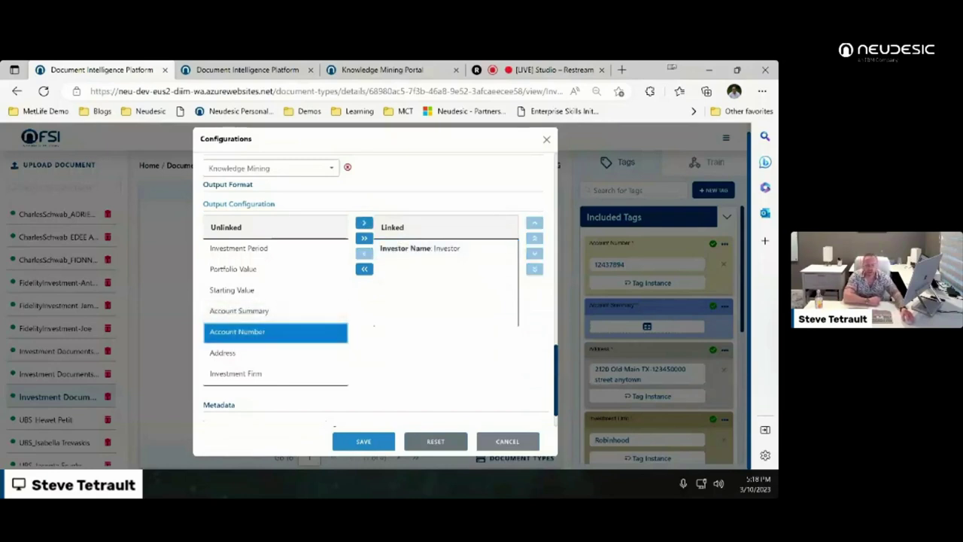
pyautogui.scroll(-1, 376, 290)
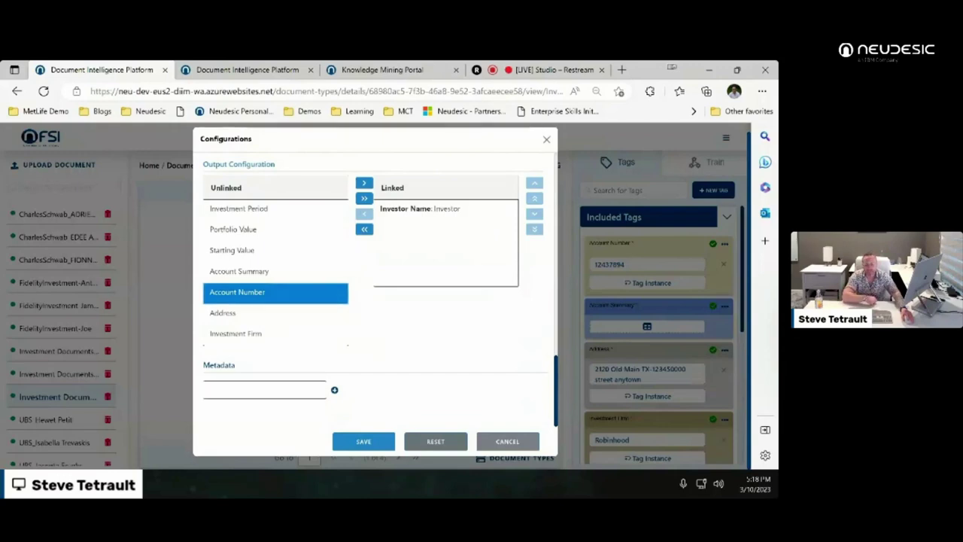
pyautogui.click(264, 389)
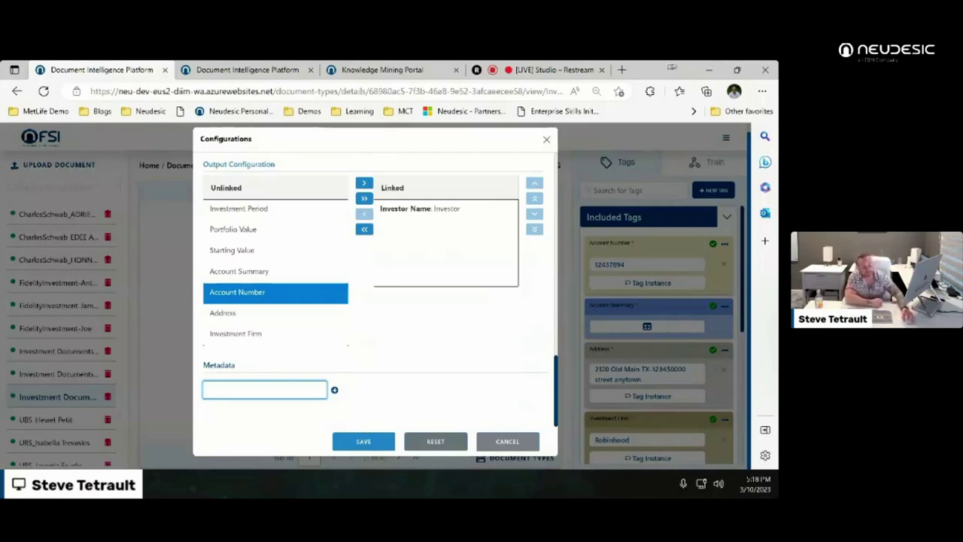
pyautogui.click(507, 441)
pyautogui.press('Escape')
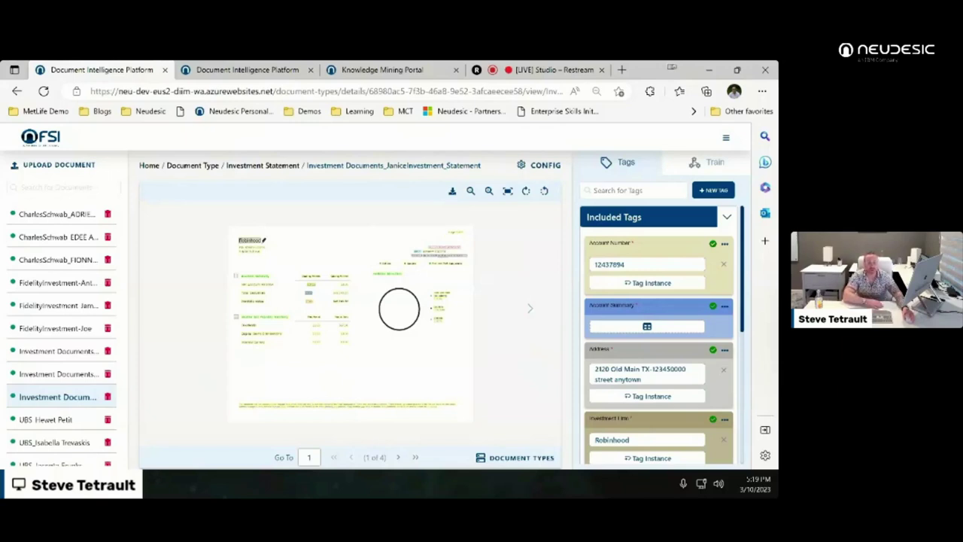
# - Review the training details and the publishing comparison for Investment Statement, and return to the home page without publishing
pyautogui.click(706, 162)
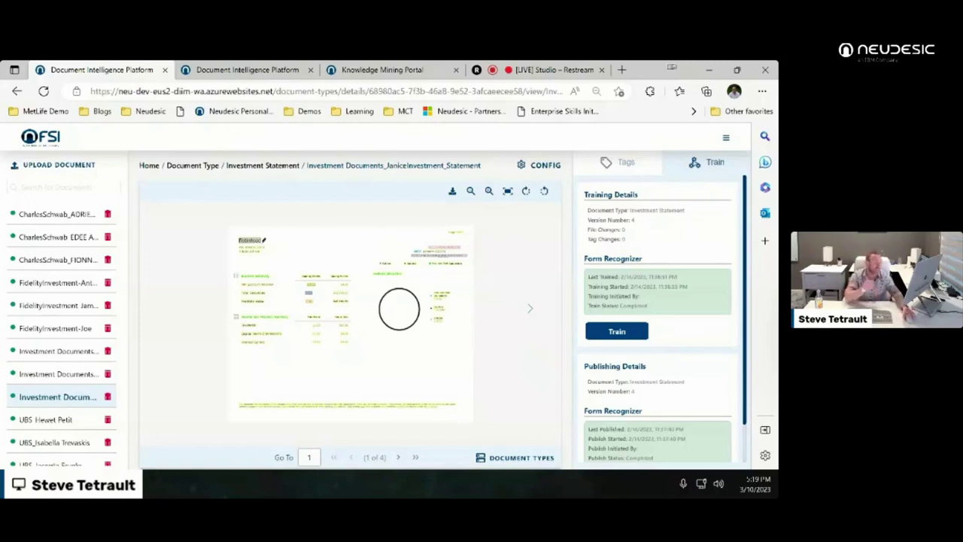
pyautogui.scroll(-1, 663, 318)
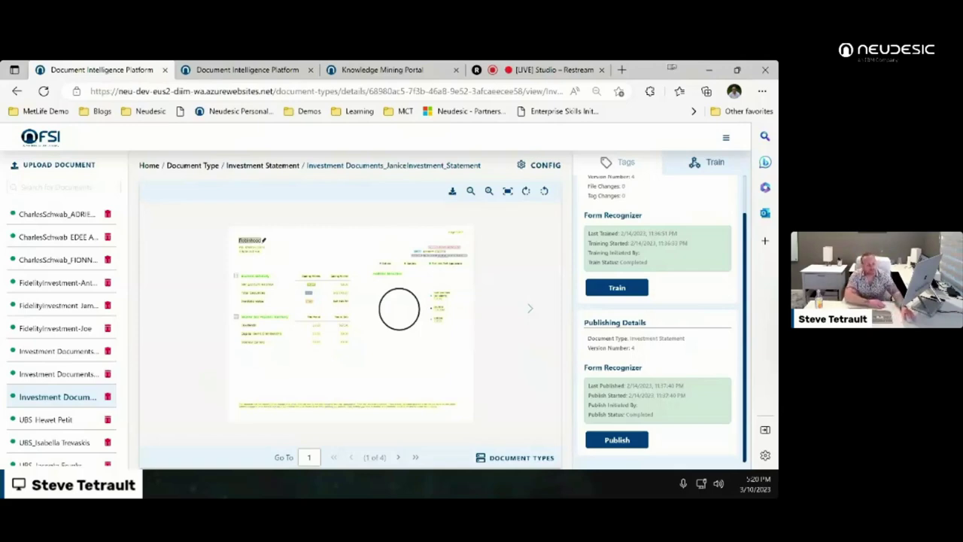
pyautogui.click(617, 439)
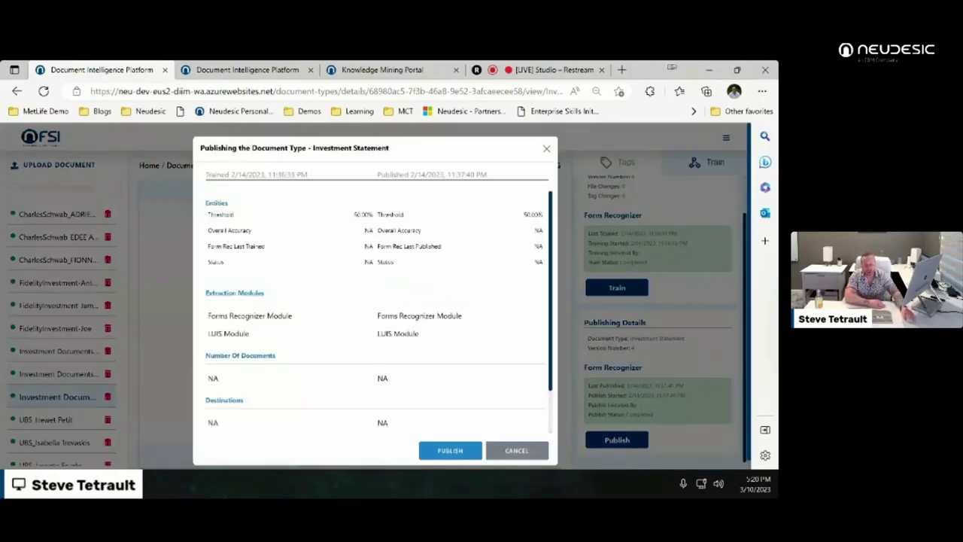
pyautogui.scroll(-1, 376, 312)
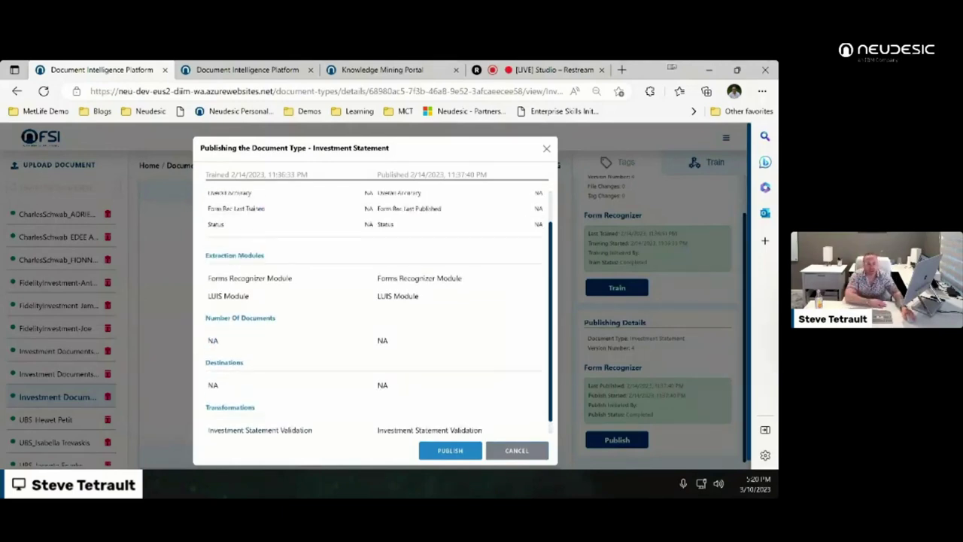
pyautogui.scroll(1, 376, 313)
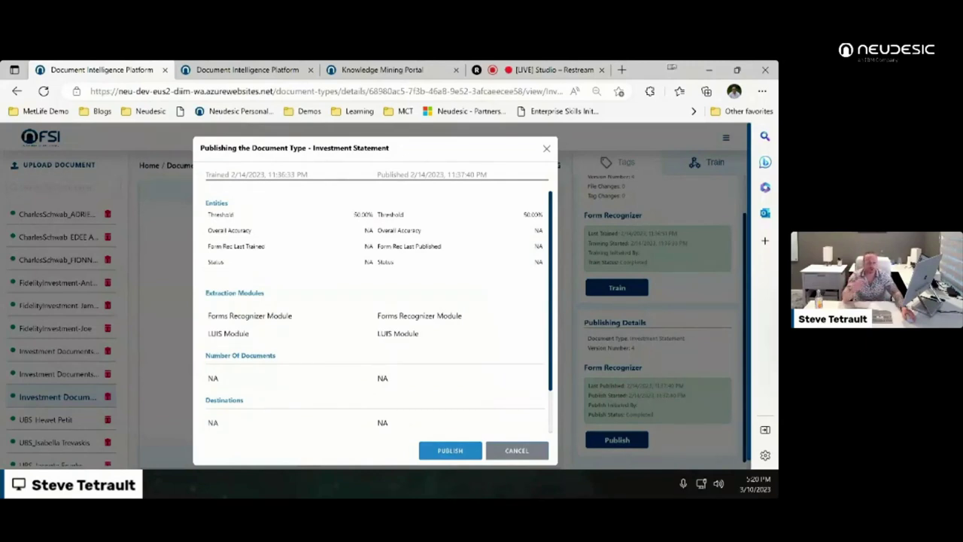
pyautogui.scroll(-1, 376, 313)
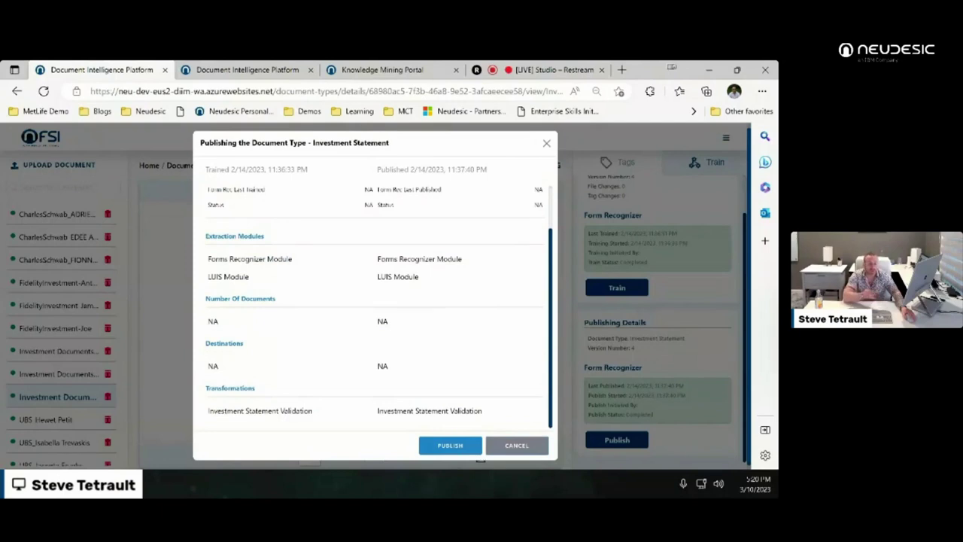
pyautogui.press('Escape')
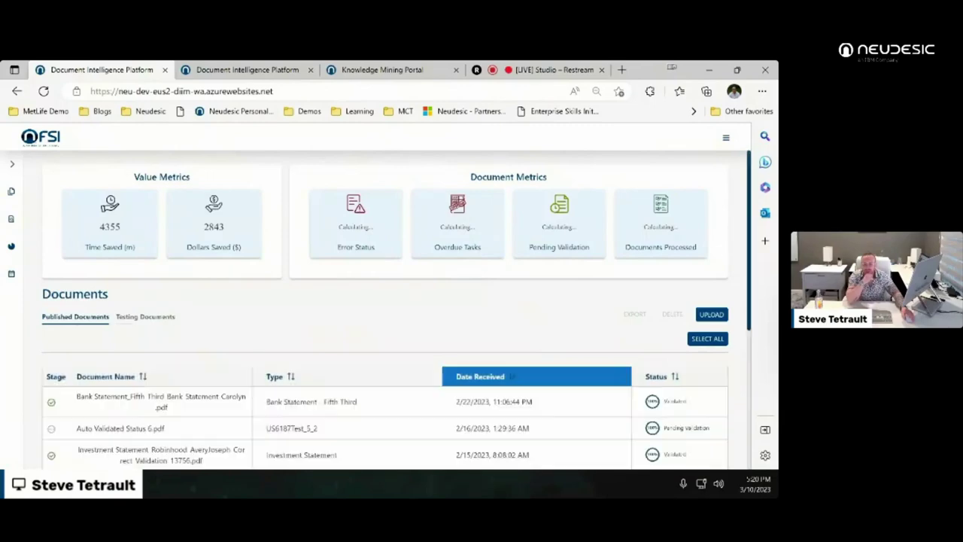
# - Open the rejected Robinhood investment statement received 2/15/2023, 8:08:02 AM, examine its tags and validation result, and return to the published documents
pyautogui.scroll(-2, 396, 309)
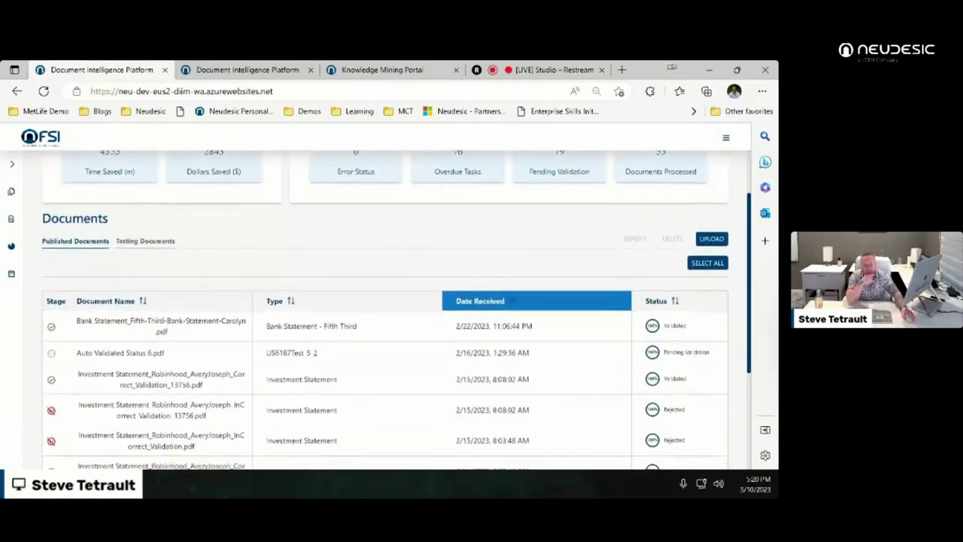
pyautogui.scroll(-4, 397, 309)
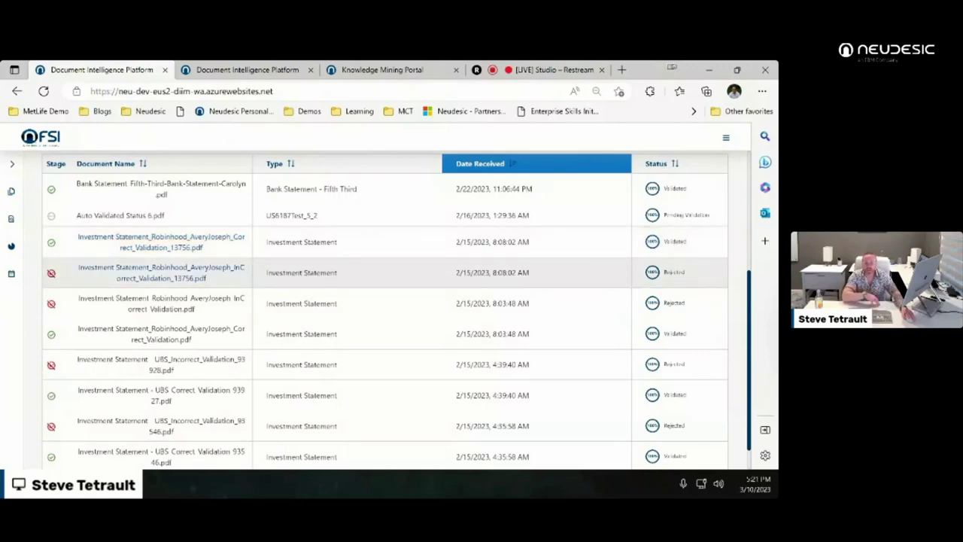
pyautogui.click(160, 272)
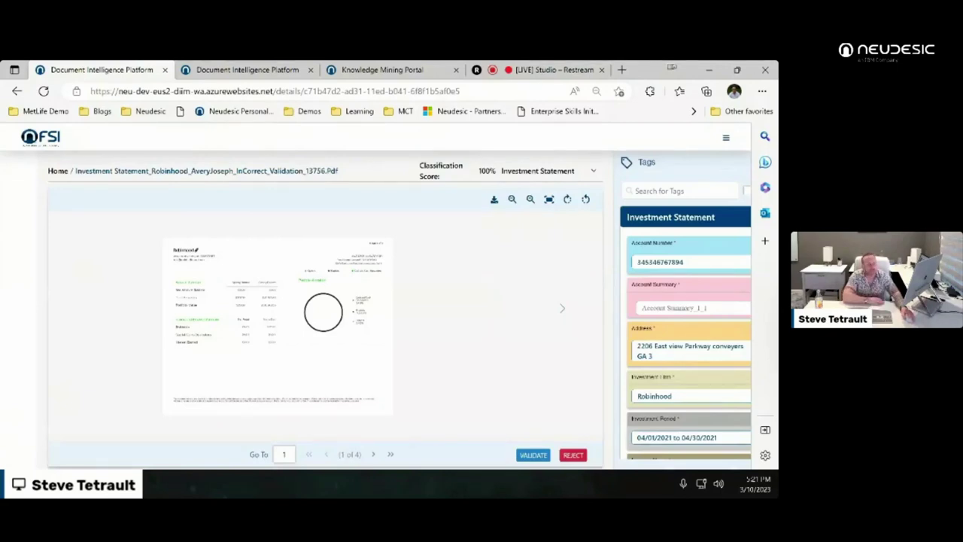
pyautogui.scroll(-1, 685, 333)
pyautogui.scroll(-5, 685, 332)
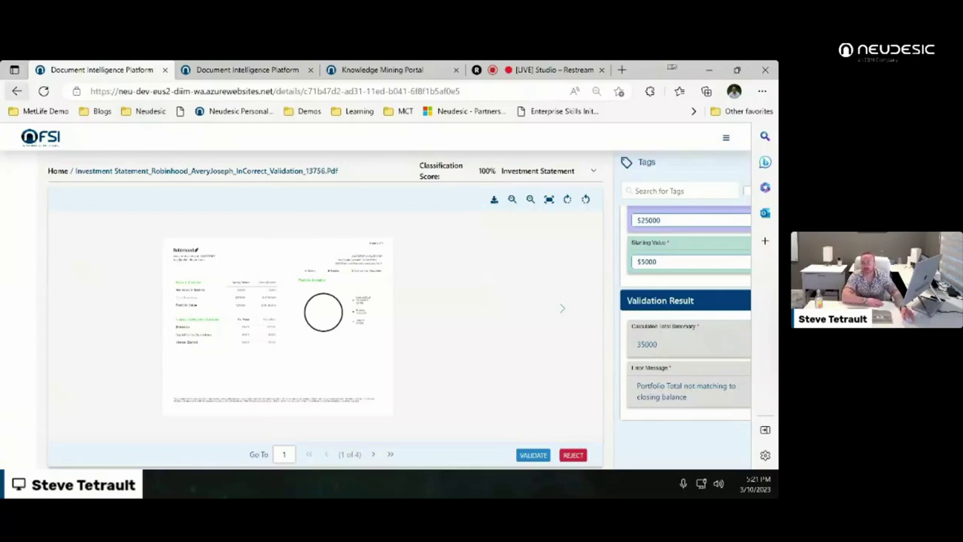
pyautogui.click(16, 91)
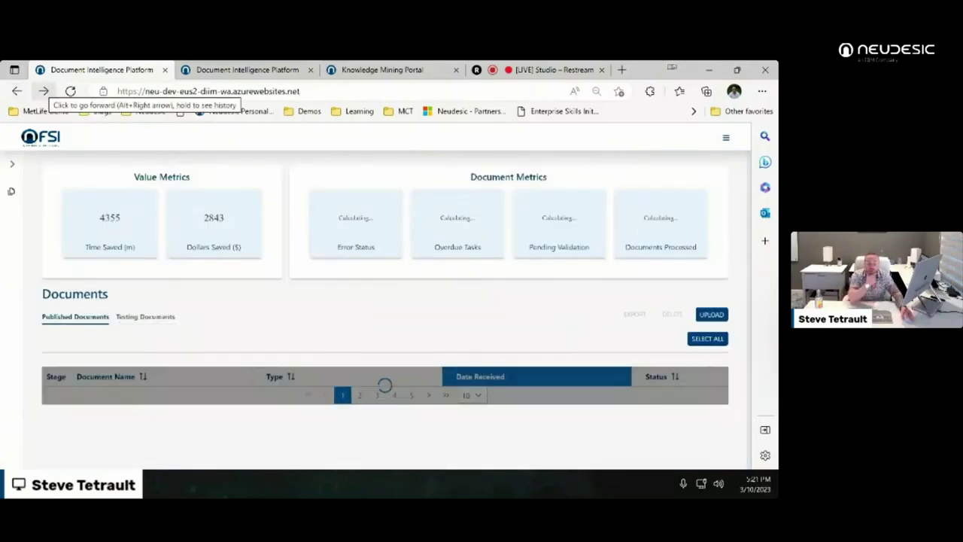
pyautogui.scroll(-2, 376, 301)
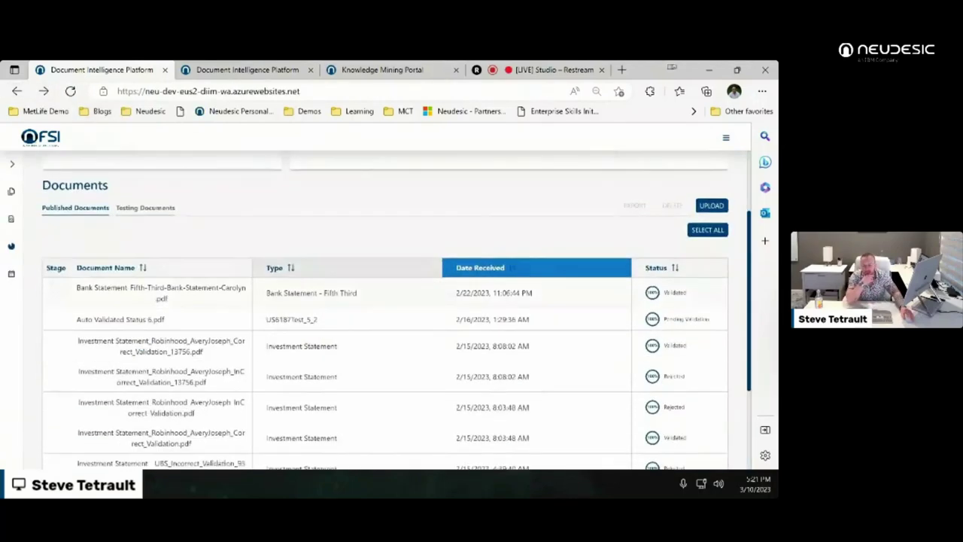
# - Open the validated Robinhood investment statement received 2/15/2023, 8:08:02 AM, and examine its validation result
pyautogui.click(161, 243)
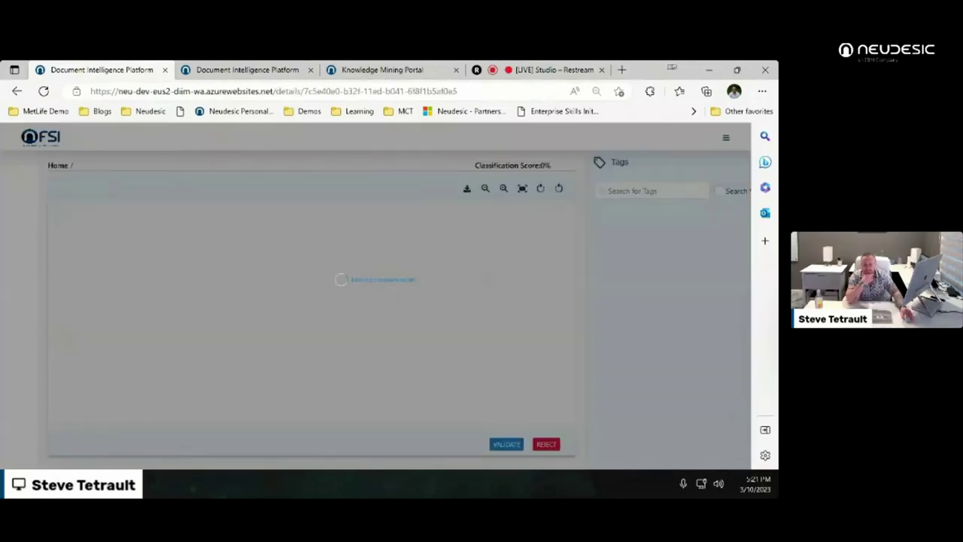
pyautogui.click(17, 91)
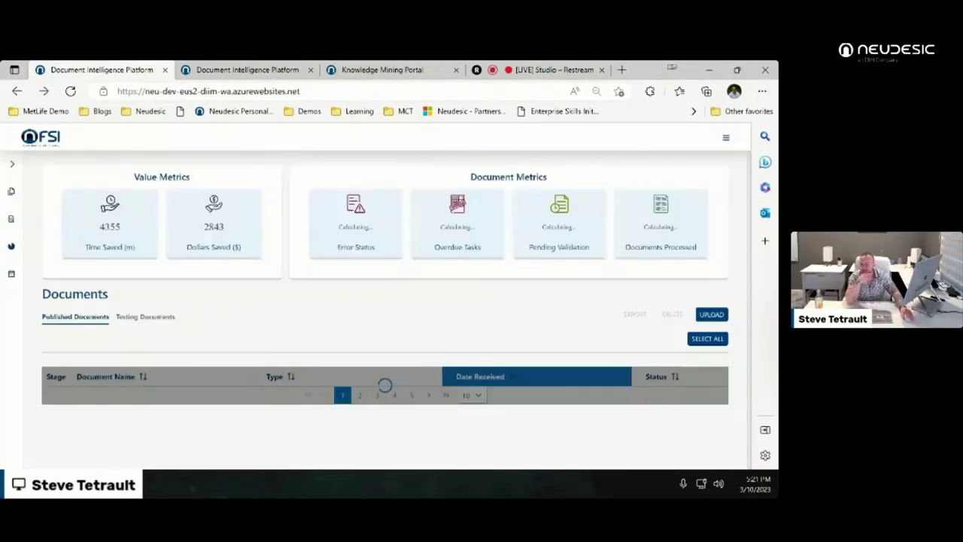
pyautogui.scroll(-2, 384, 361)
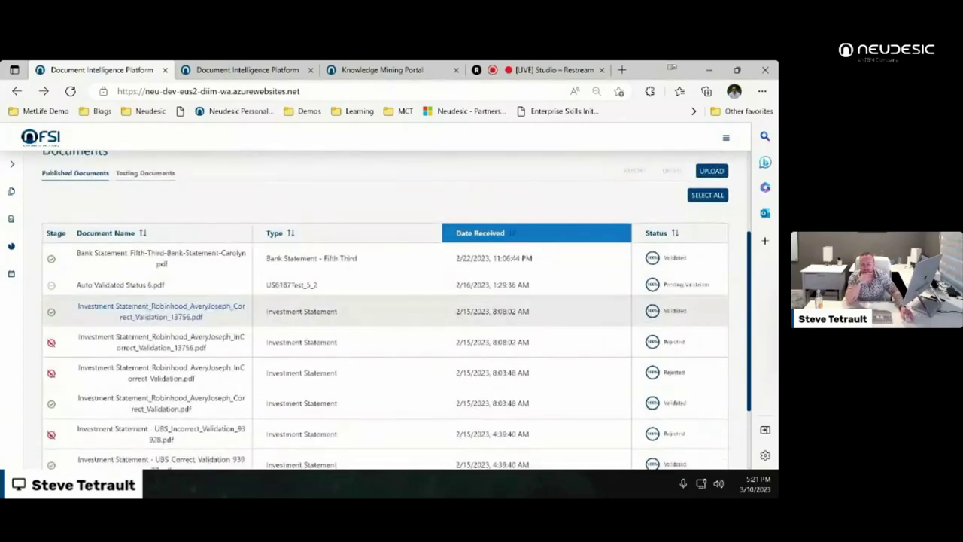
pyautogui.click(161, 311)
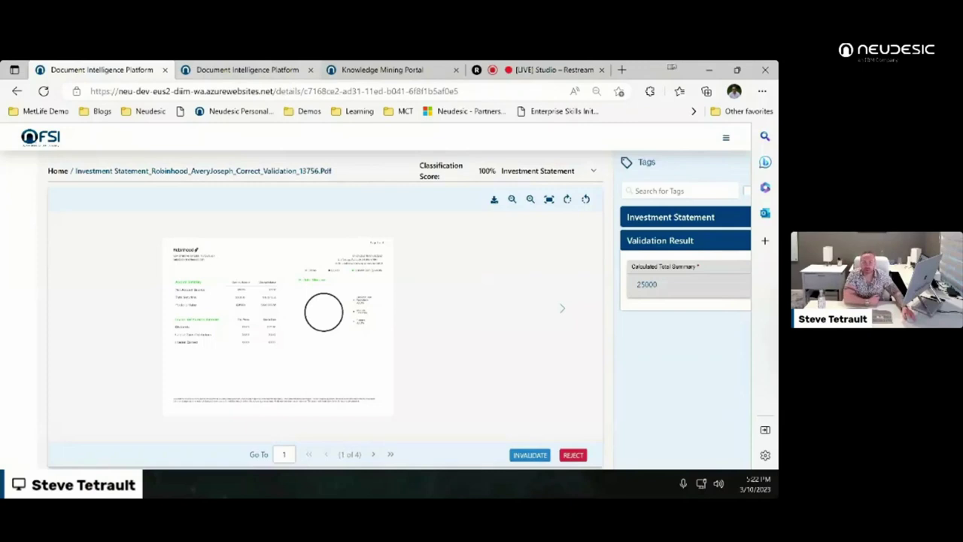
# - Switch to the fsi-dev-dip-ui-web site and open the Company Annual Reports document type
pyautogui.hotkey('ctrl', 'Tab')
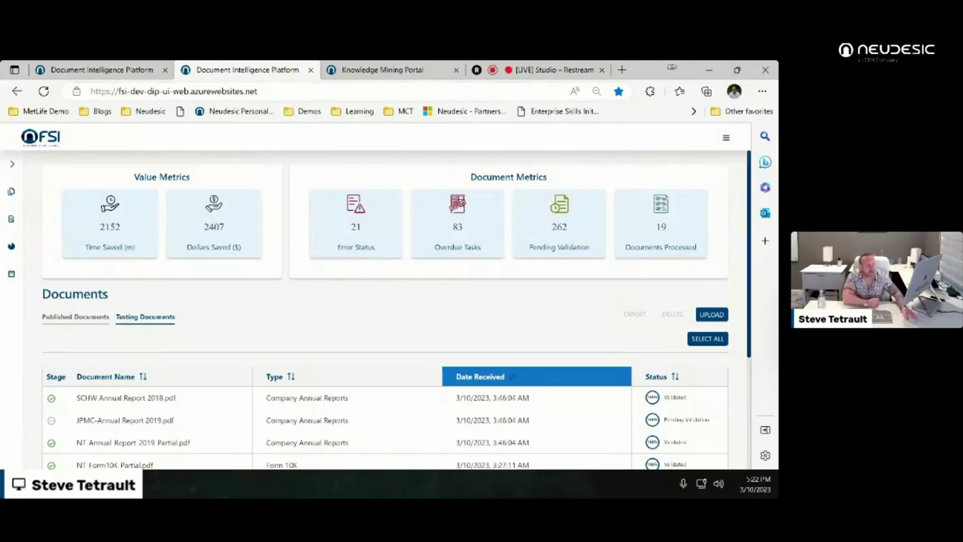
pyautogui.click(725, 138)
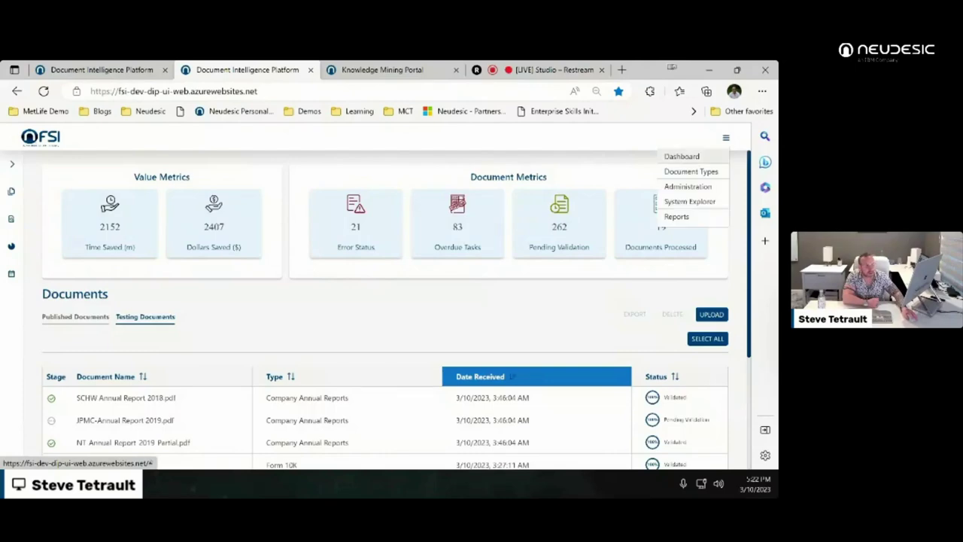
pyautogui.click(691, 171)
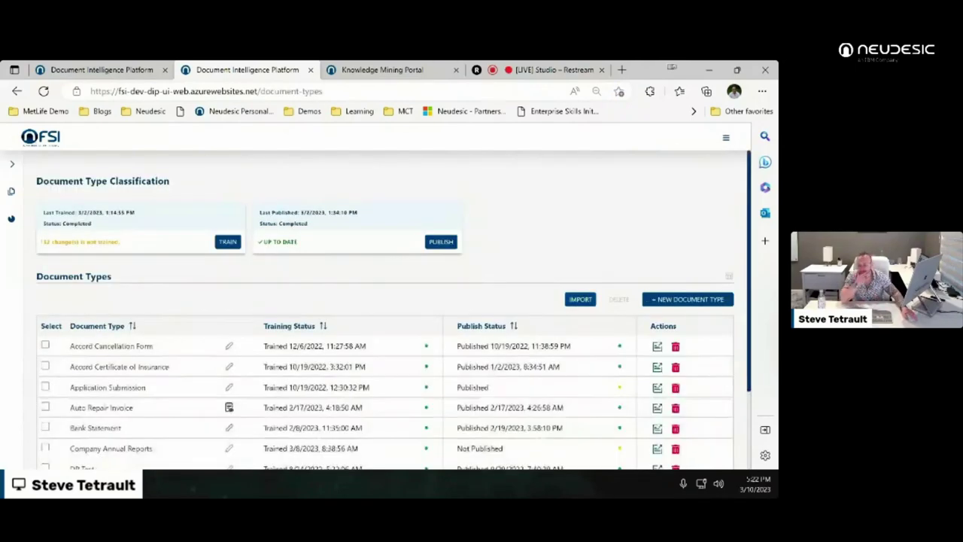
pyautogui.scroll(-2, 391, 309)
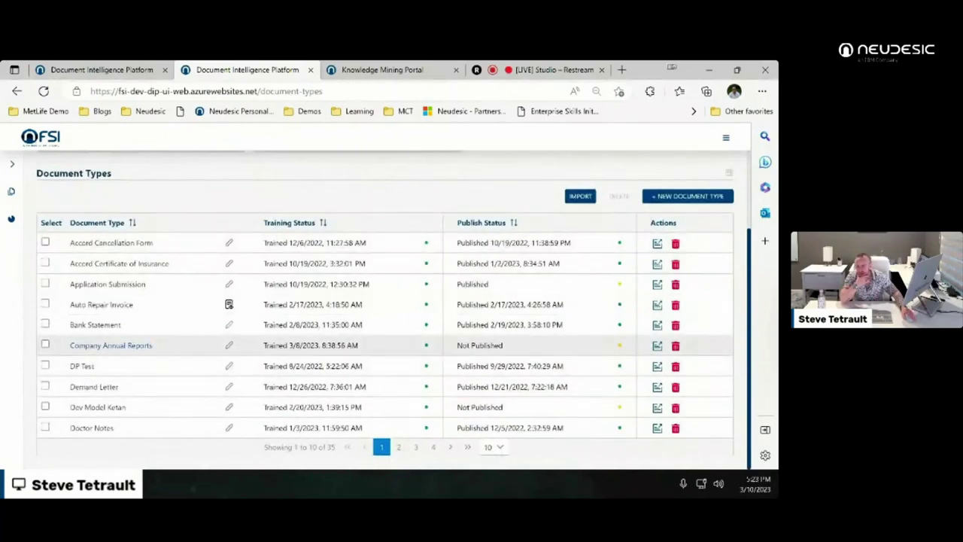
pyautogui.click(111, 345)
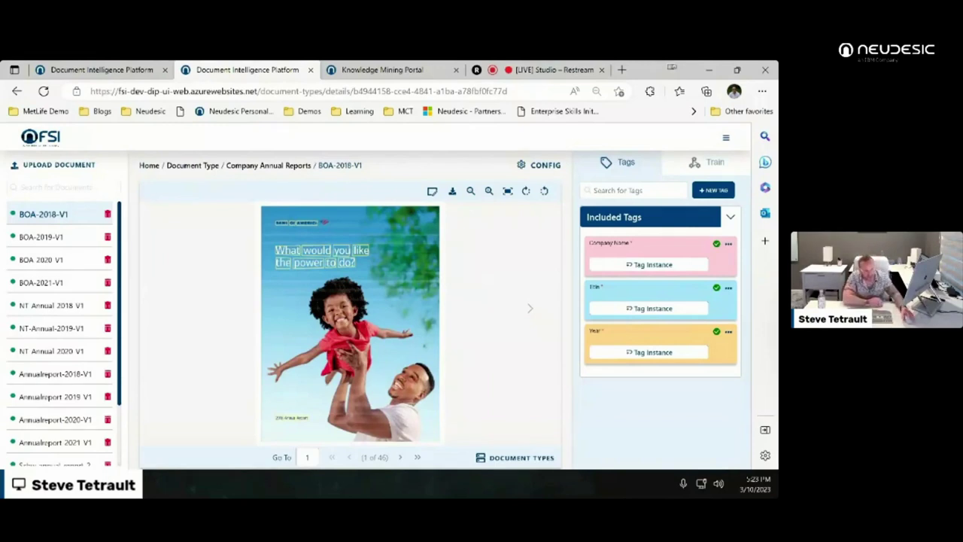
# - Open the properties of the Title tag and review its Open AI extraction configuration, confidence threshold and webhook setting
pyautogui.click(727, 288)
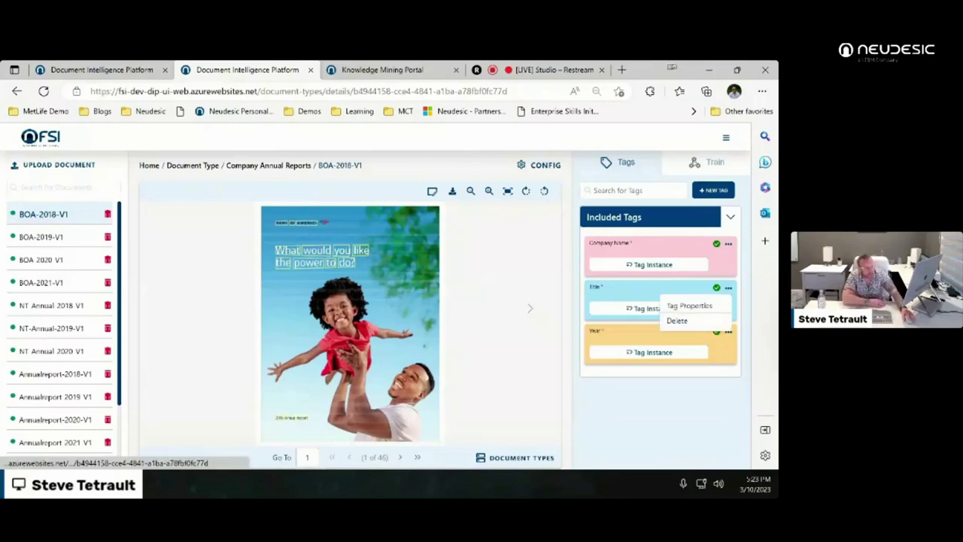
pyautogui.click(693, 304)
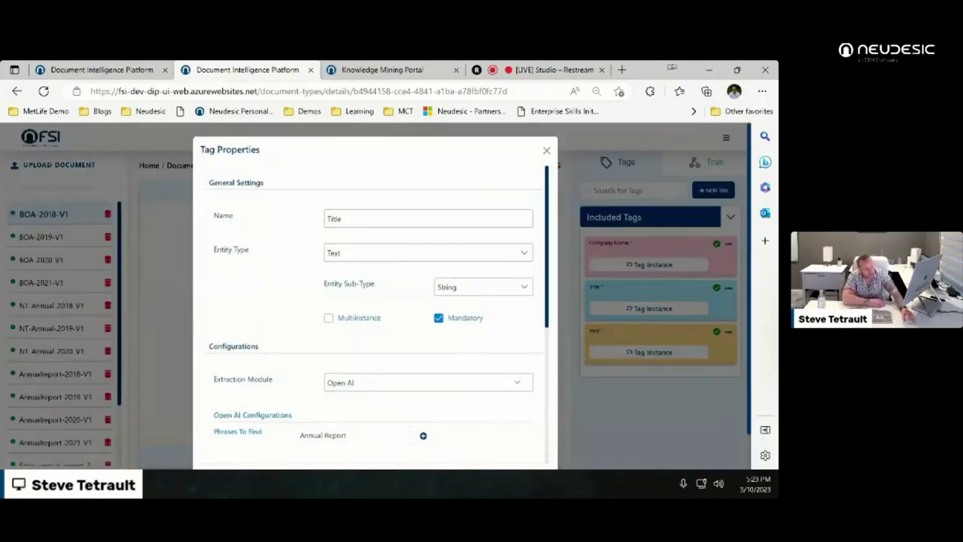
pyautogui.scroll(-5, 376, 314)
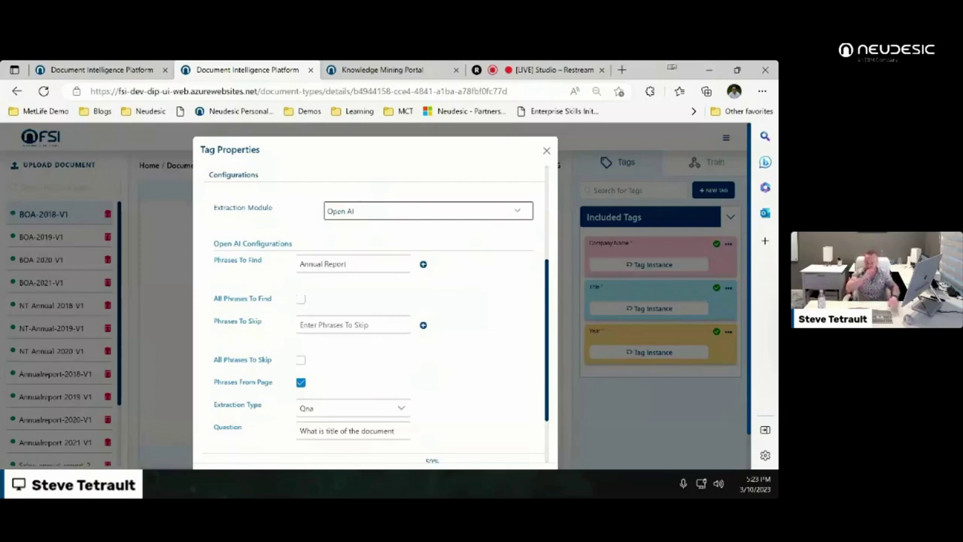
pyautogui.click(354, 263)
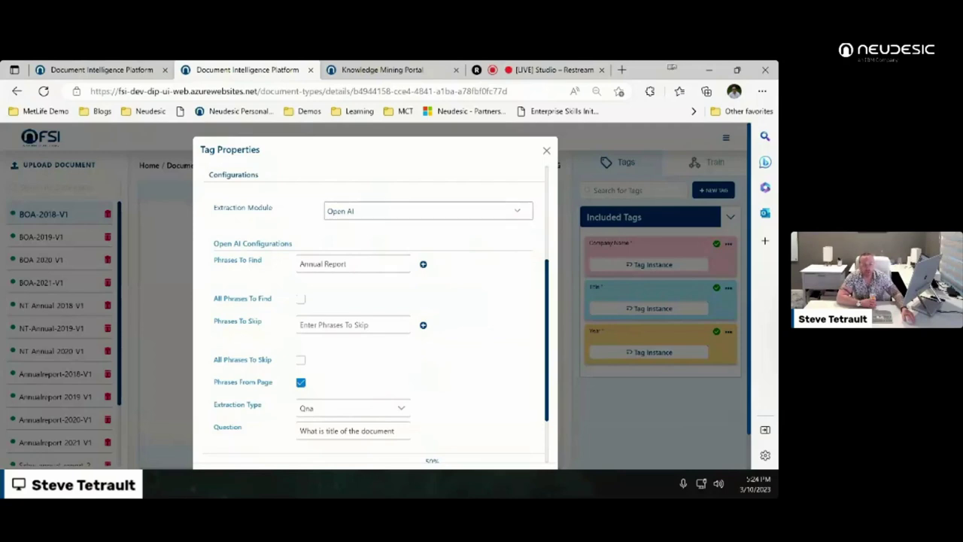
pyautogui.scroll(-1, 376, 316)
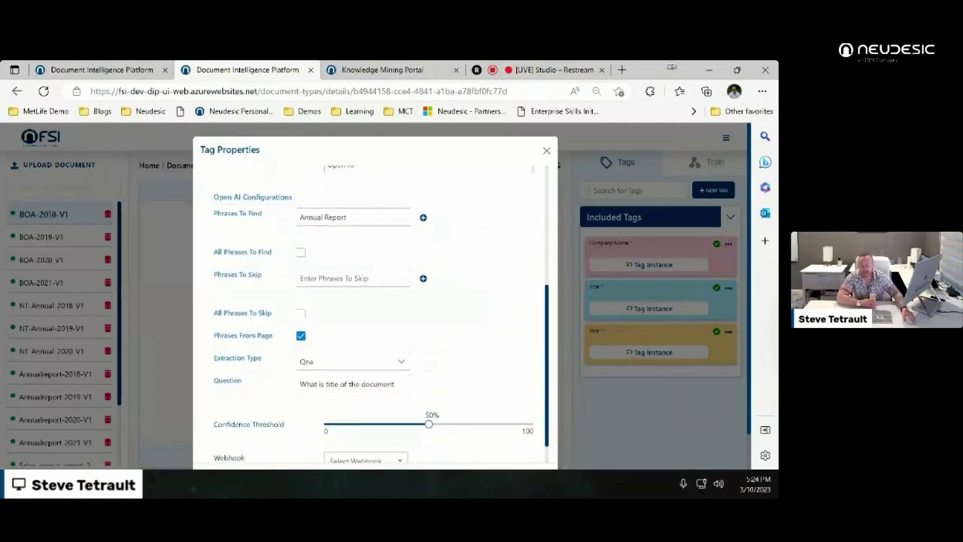
pyautogui.scroll(-1, 376, 316)
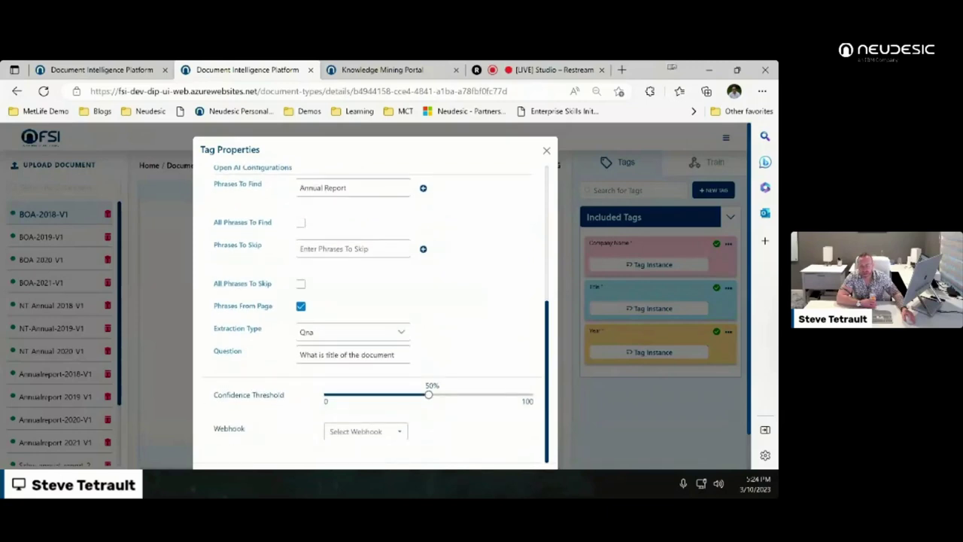
pyautogui.scroll(-1, 376, 316)
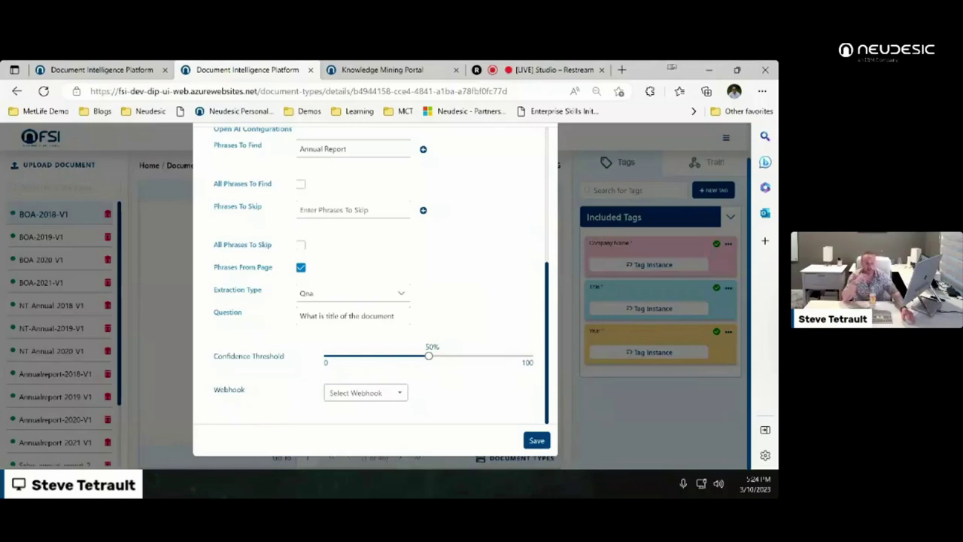
# - Examine the available extraction types for the Title tag and close its properties without saving
pyautogui.click(353, 292)
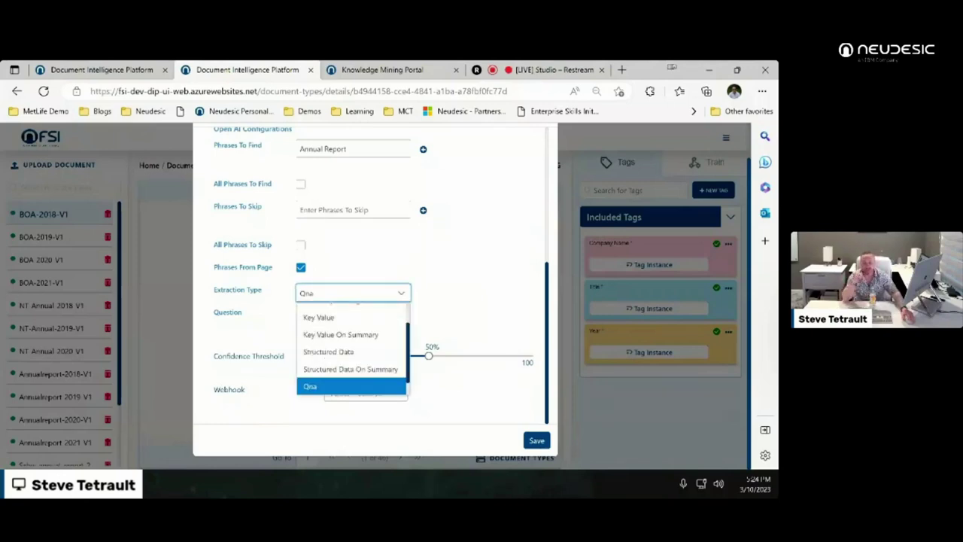
pyautogui.scroll(2, 350, 354)
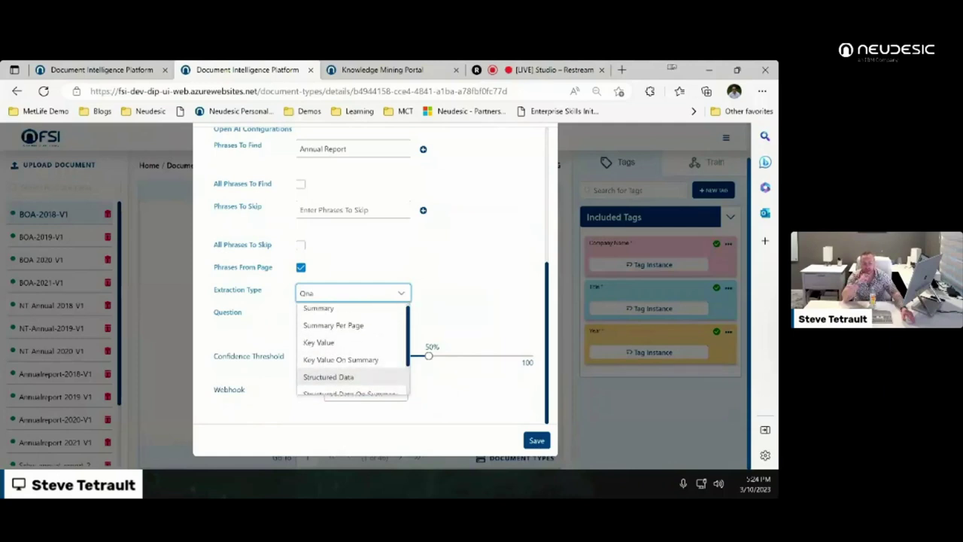
pyautogui.scroll(-3, 350, 353)
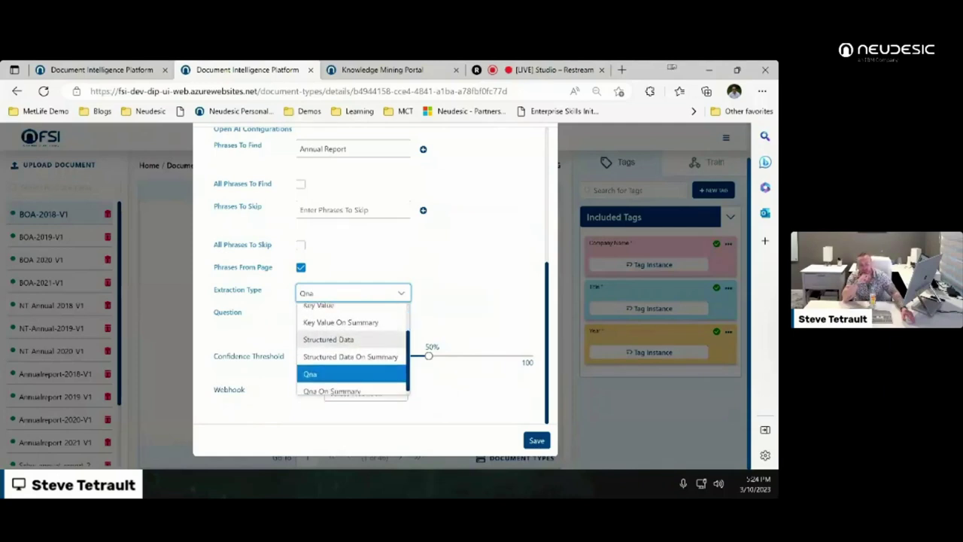
pyautogui.scroll(-1, 351, 354)
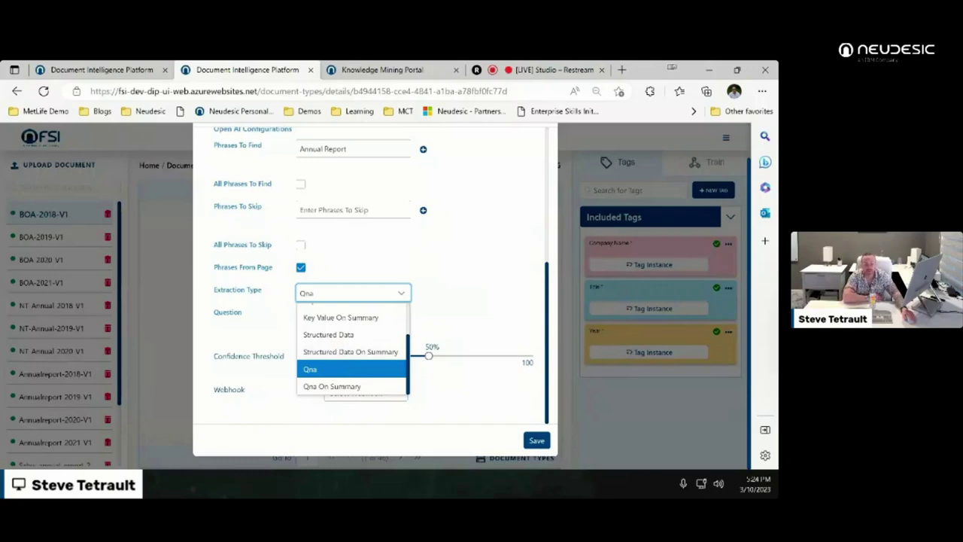
pyautogui.press('Escape')
pyautogui.scroll(5, 369, 286)
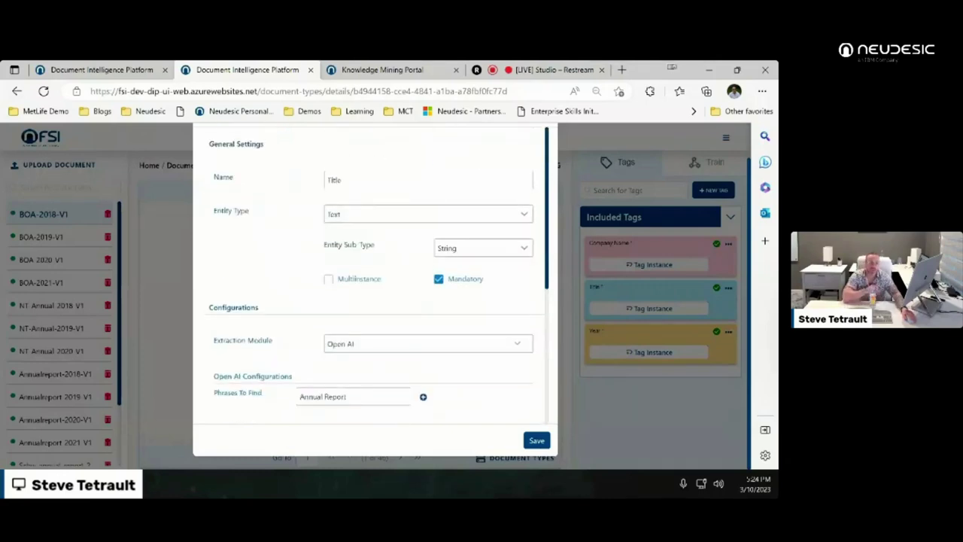
pyautogui.scroll(1, 369, 301)
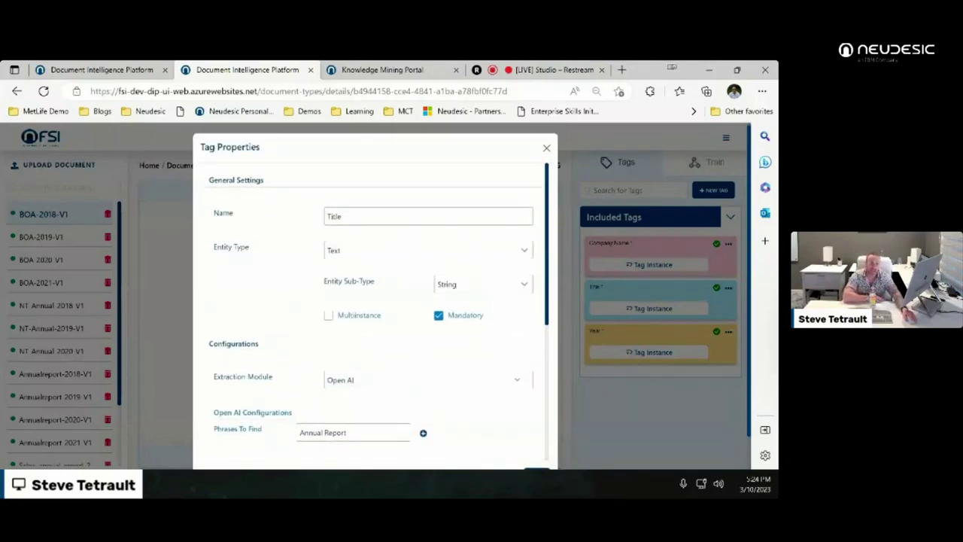
pyautogui.click(546, 148)
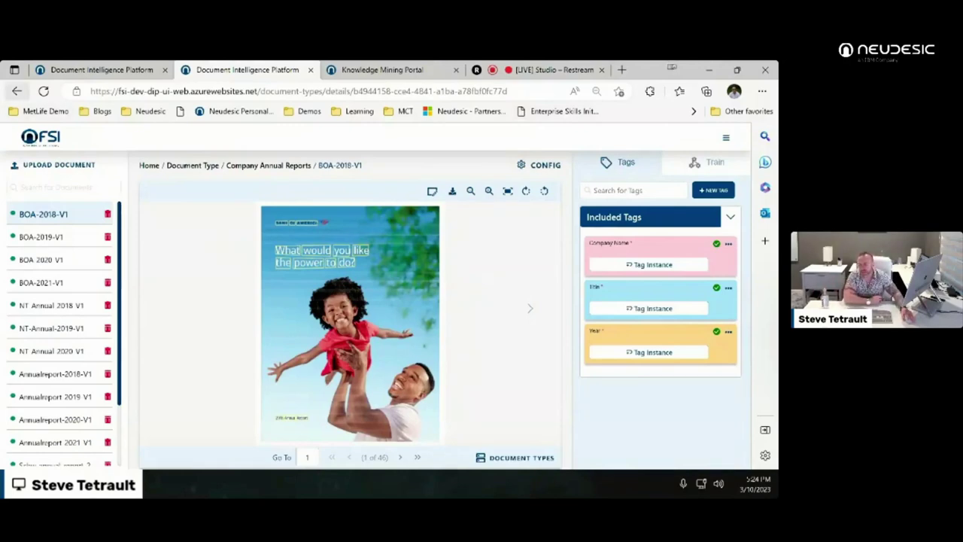
# - Return to the document types list, filter it to Form 10K and open that document type
pyautogui.click(16, 91)
pyautogui.scroll(-3, 385, 316)
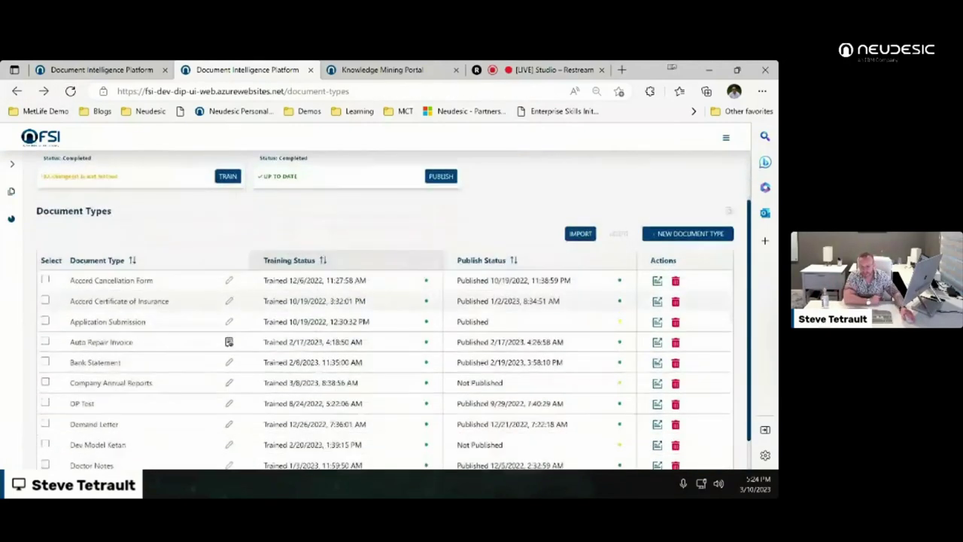
pyautogui.scroll(3, 385, 316)
pyautogui.click(11, 191)
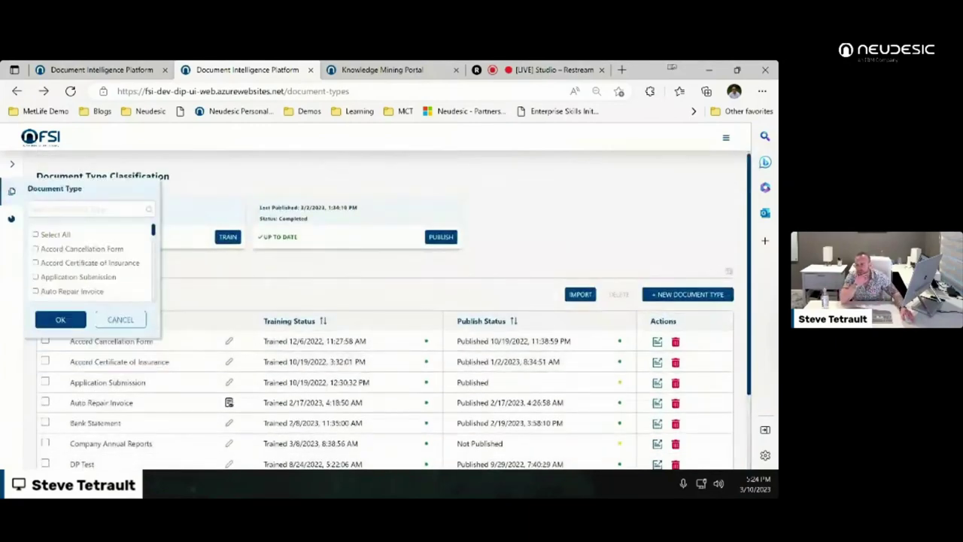
pyautogui.scroll(-5, 90, 264)
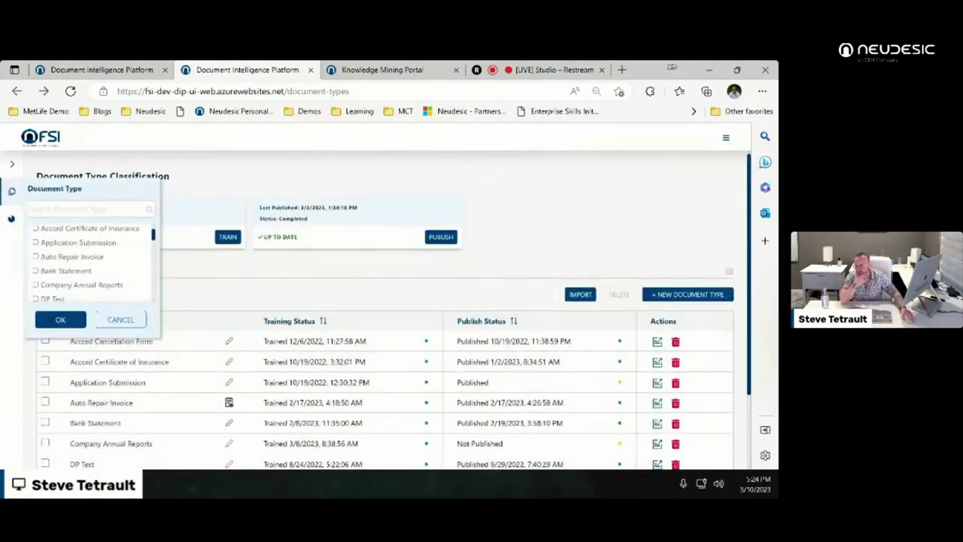
pyautogui.scroll(-2, 90, 263)
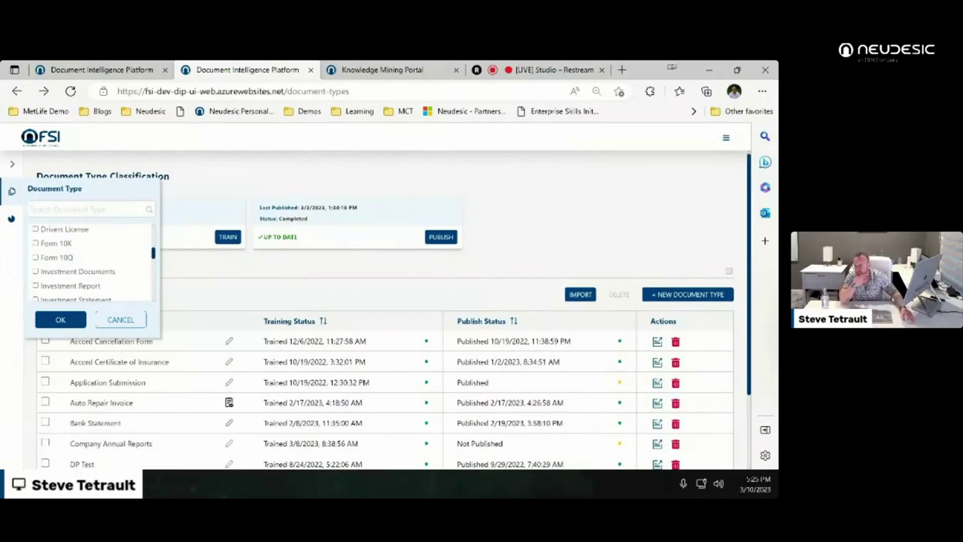
pyautogui.click(35, 243)
pyautogui.click(60, 319)
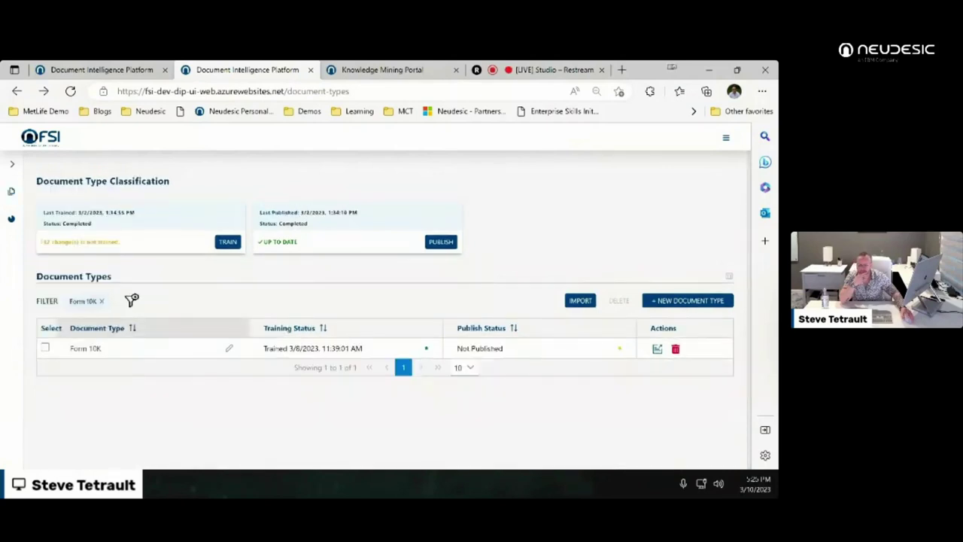
pyautogui.click(85, 348)
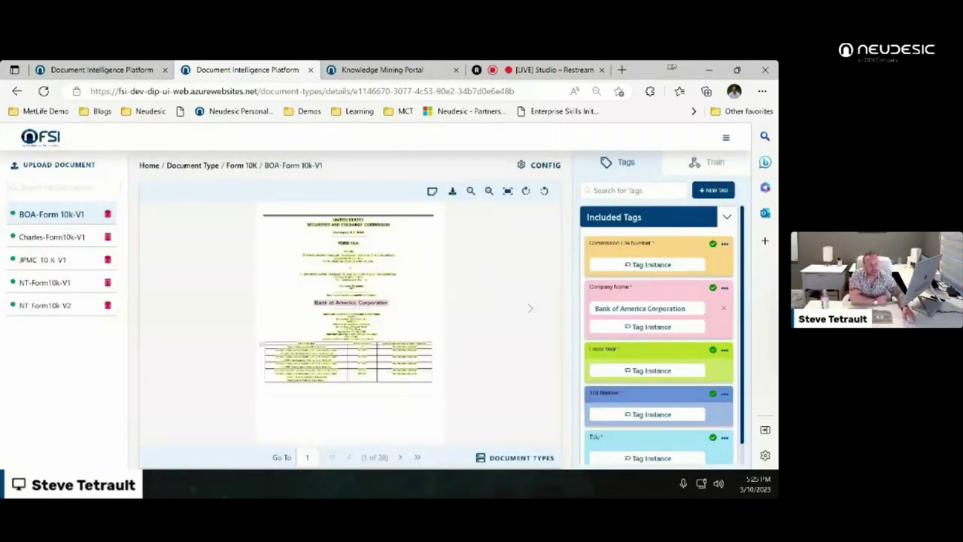
# - Review the included tags of the Form 10K document type and return to the testing documents on the dashboard
pyautogui.scroll(-1, 659, 335)
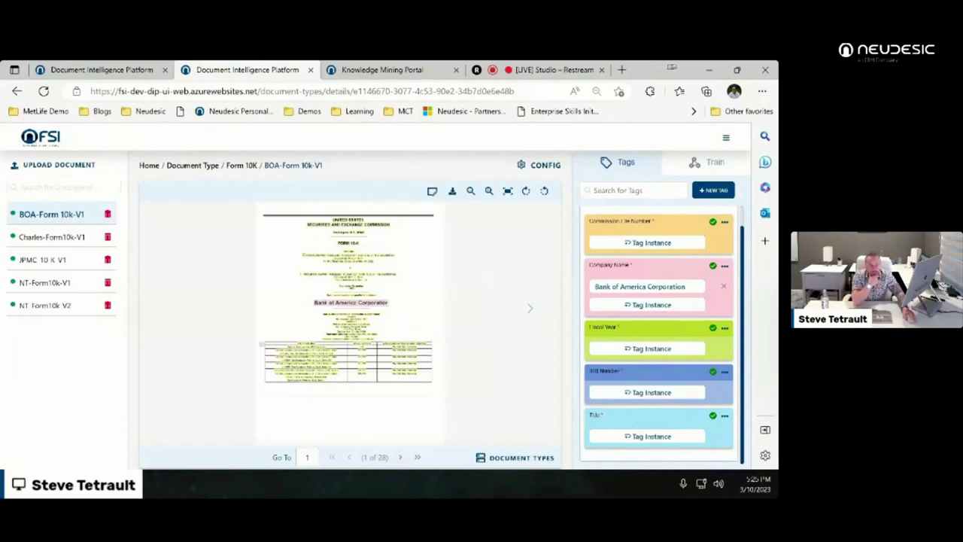
pyautogui.scroll(1, 659, 334)
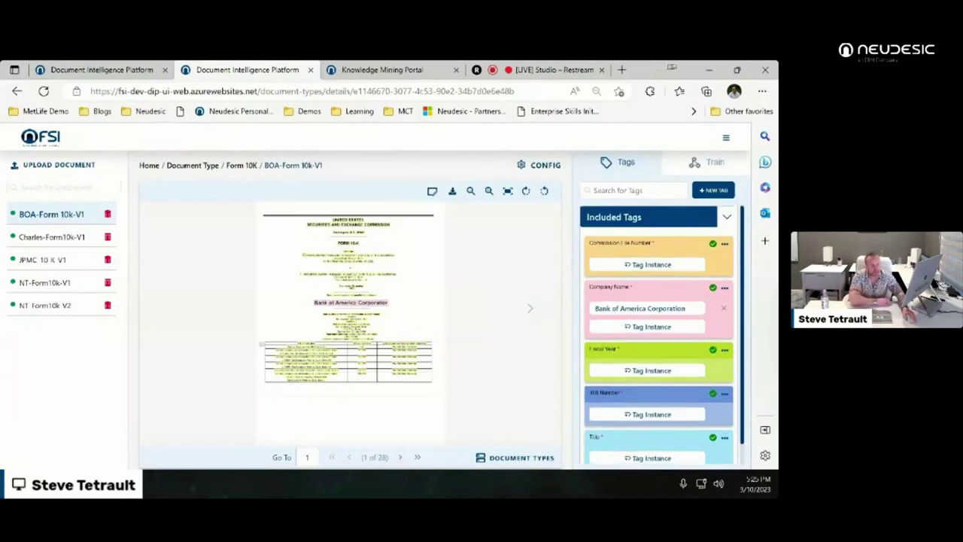
pyautogui.scroll(-1, 659, 335)
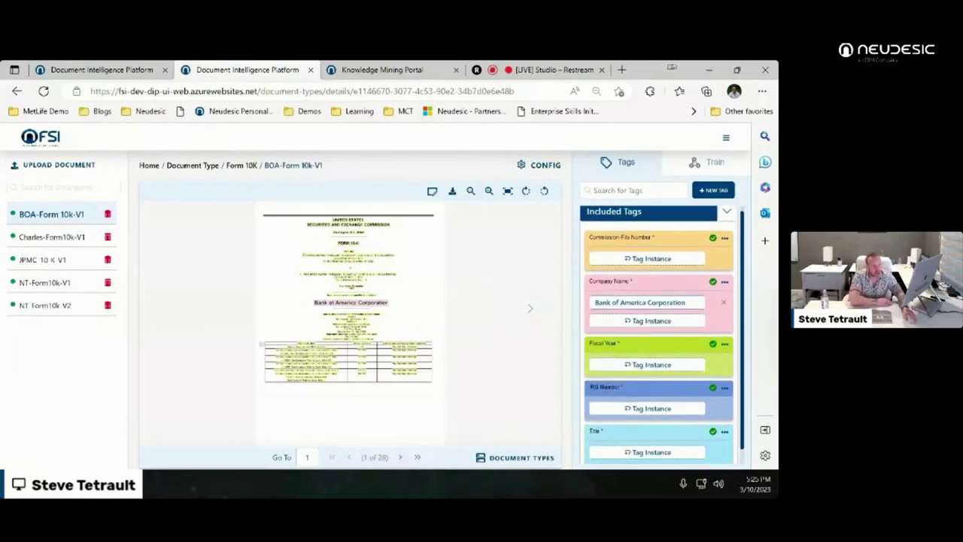
pyautogui.scroll(-1, 659, 335)
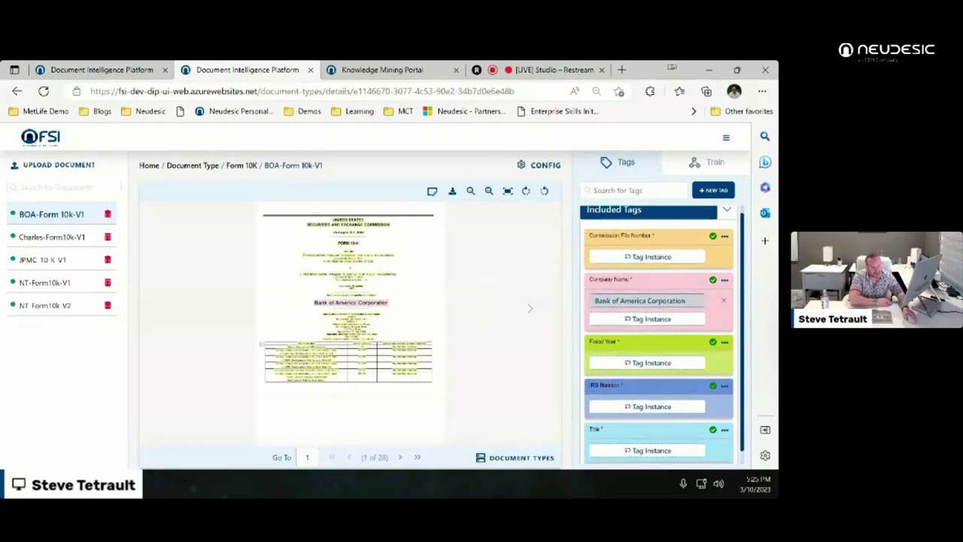
pyautogui.scroll(-1, 659, 335)
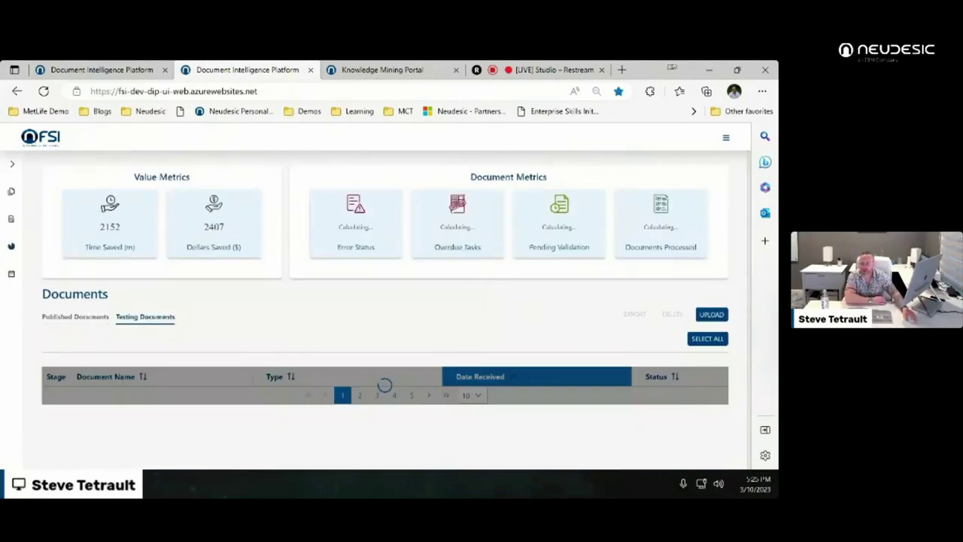
pyautogui.scroll(-2, 385, 309)
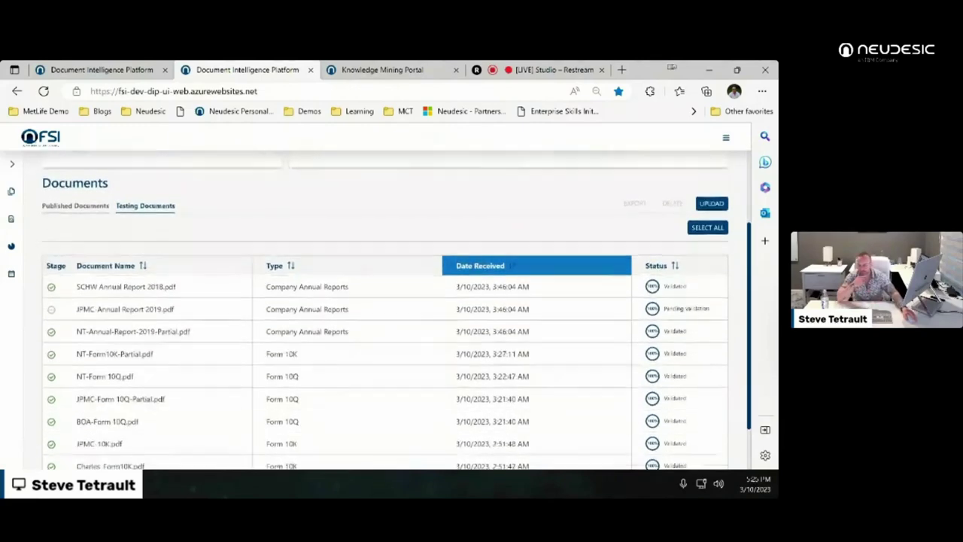
# - Open the processed NT-Form10K-Partial.pdf from the testing documents and review its extracted Form 10K tags
pyautogui.scroll(-1, 396, 309)
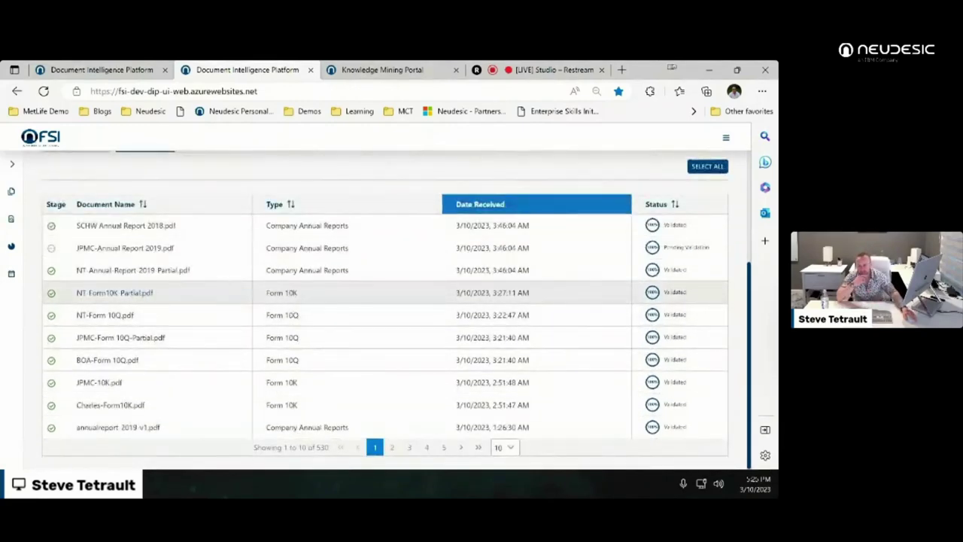
pyautogui.click(114, 292)
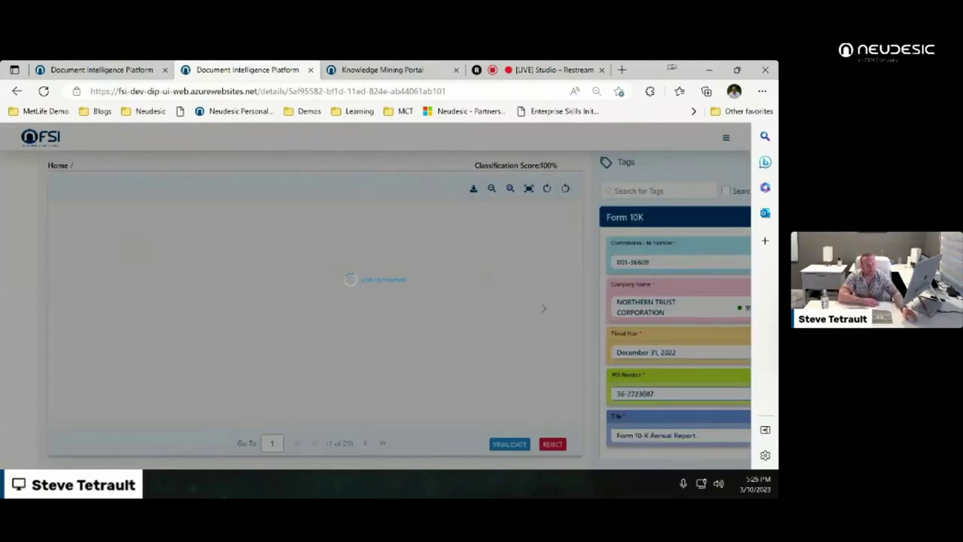
pyautogui.scroll(-1, 708, 248)
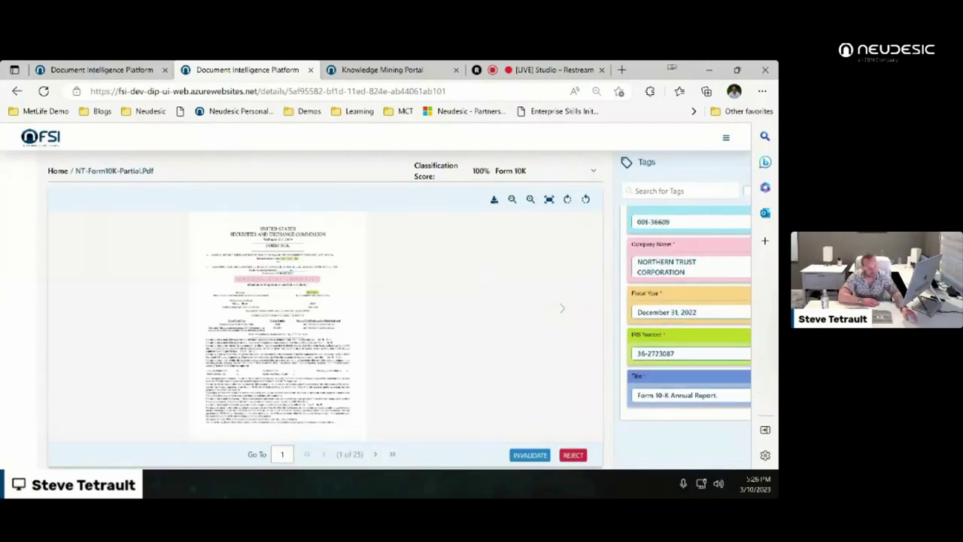
pyautogui.scroll(1, 693, 391)
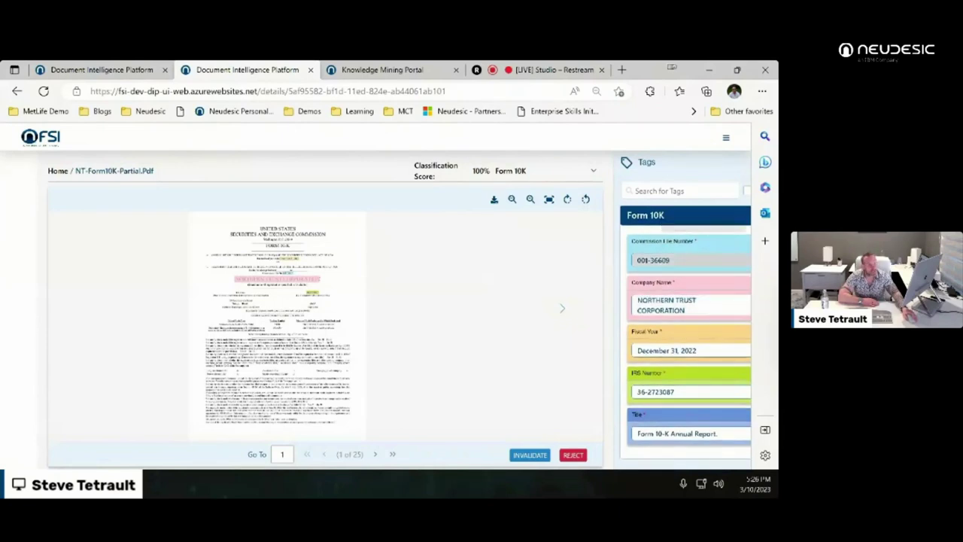
pyautogui.scroll(-1, 685, 331)
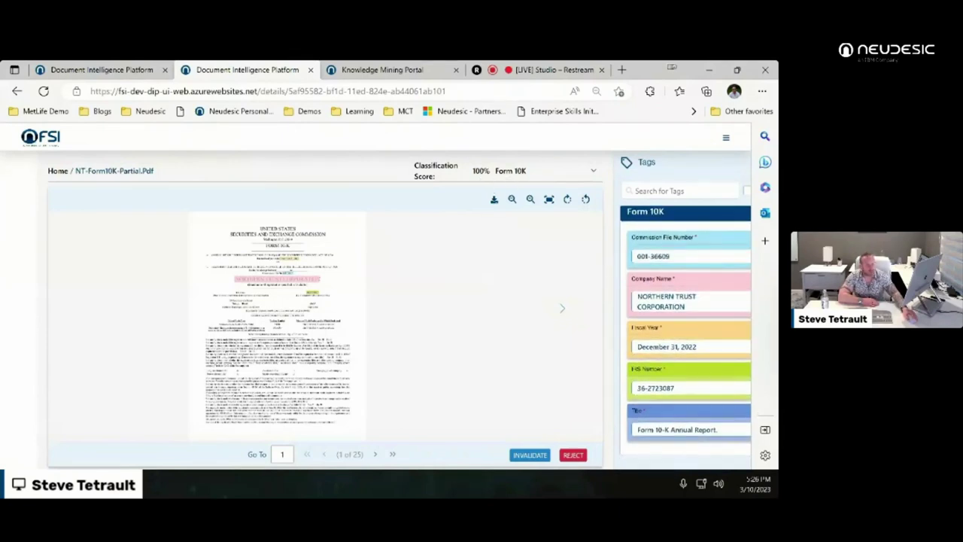
# - Return to the document types list and open the Company Annual Reports document type
pyautogui.click(725, 137)
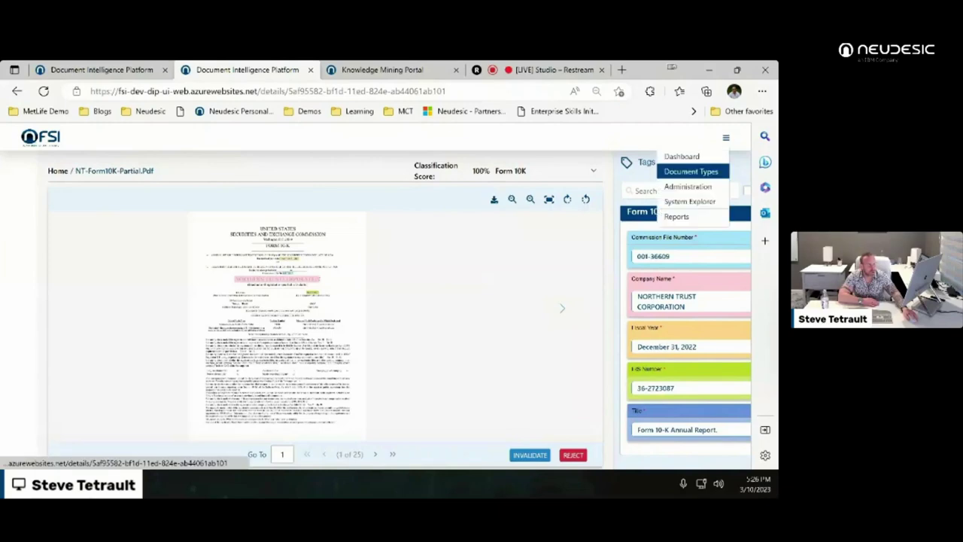
pyautogui.click(690, 171)
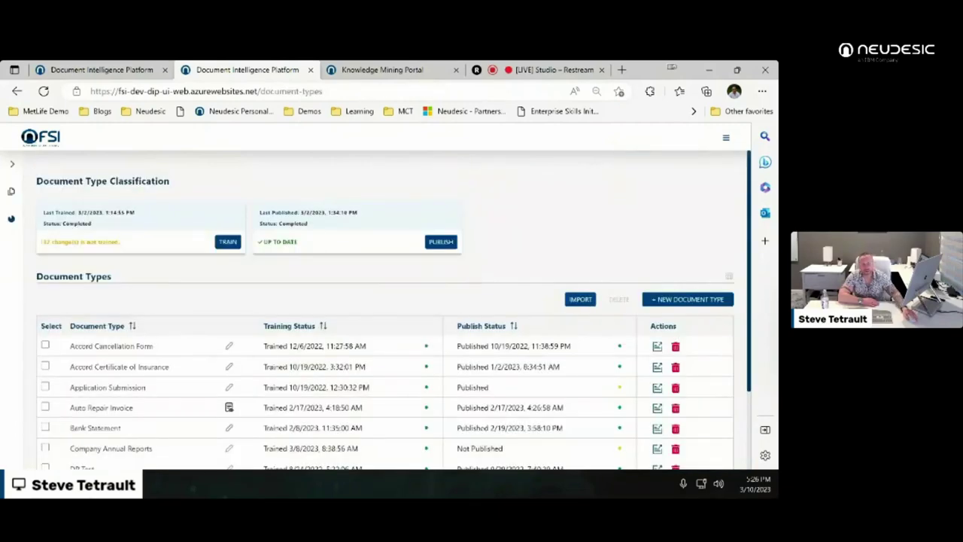
pyautogui.scroll(-2, 376, 323)
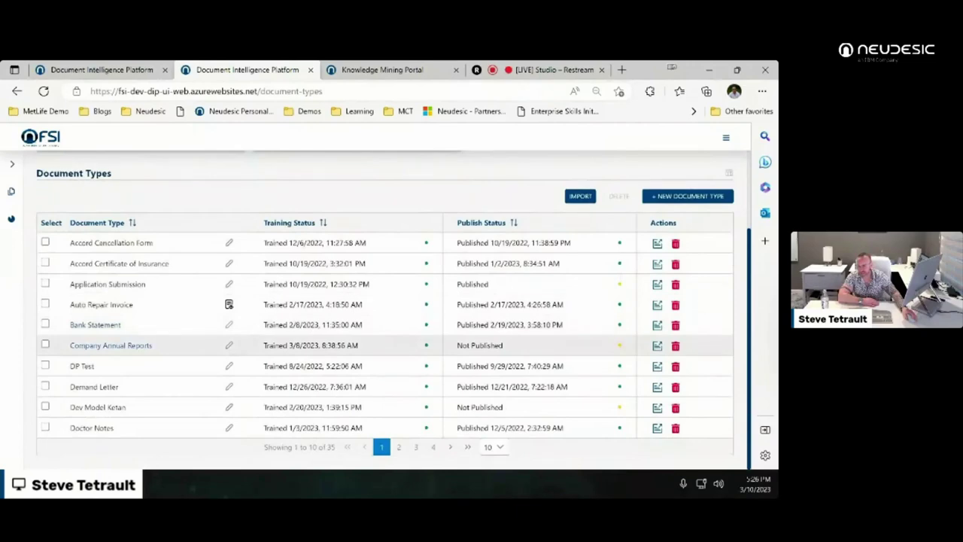
pyautogui.scroll(-1, 385, 316)
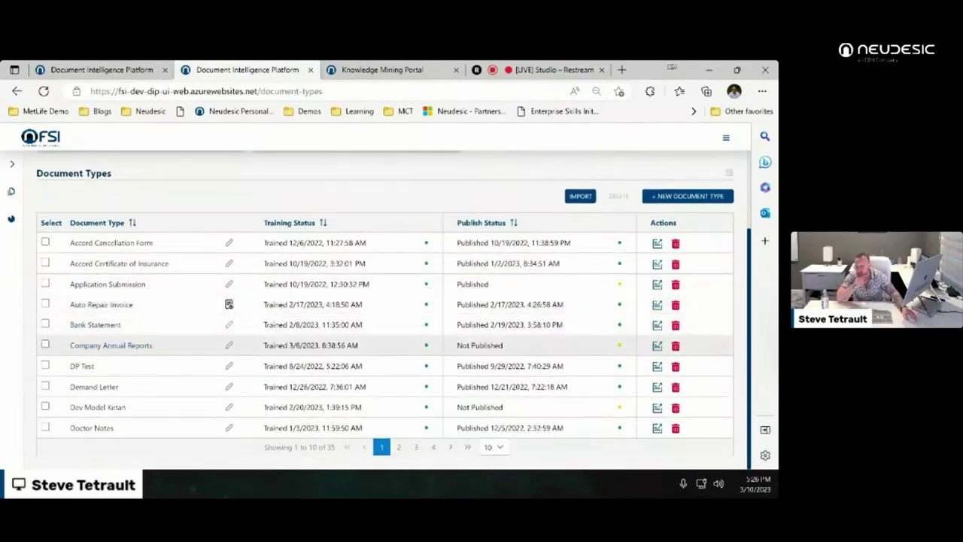
pyautogui.click(111, 345)
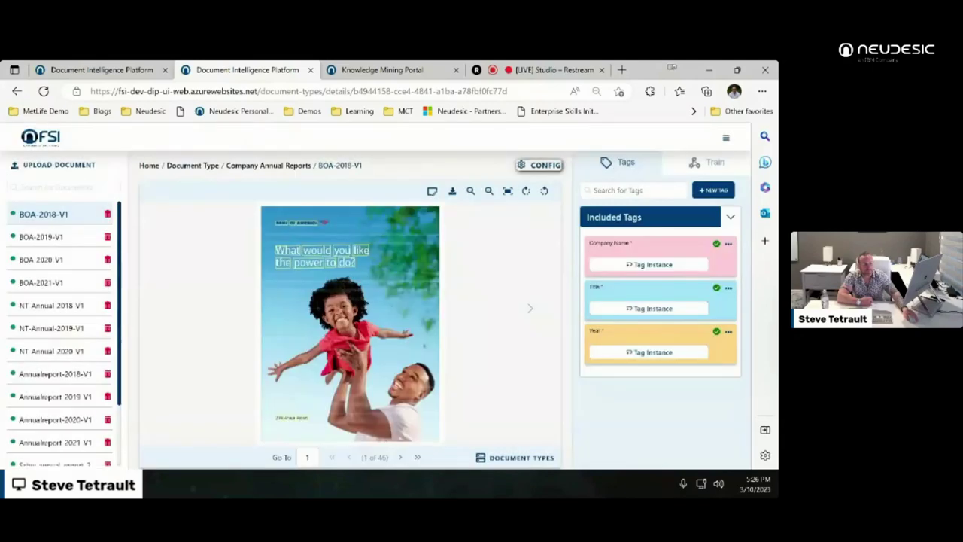
# - Review the Company Annual Reports configurations, including the output format of the Cognitive Search destination, and close them without saving
pyautogui.click(538, 165)
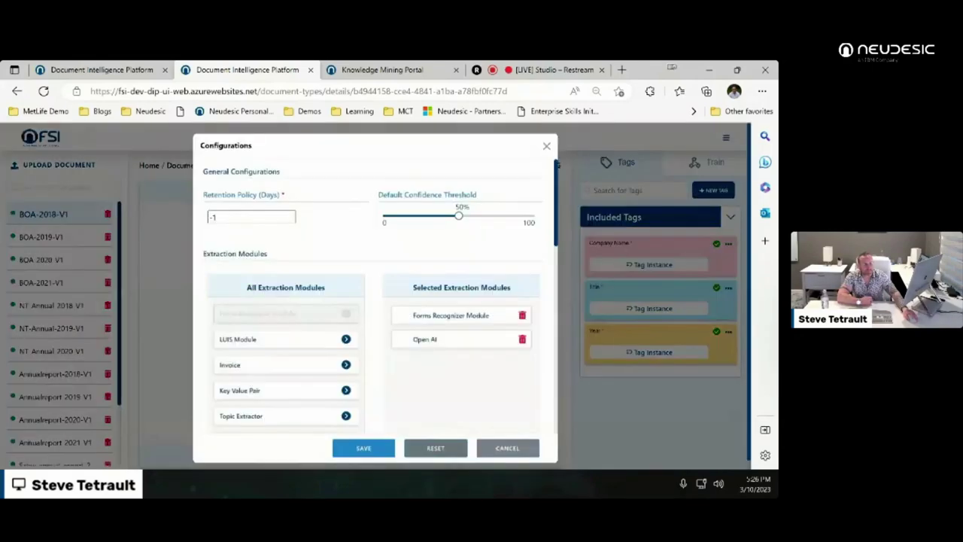
pyautogui.scroll(-2, 374, 300)
pyautogui.scroll(-10, 376, 301)
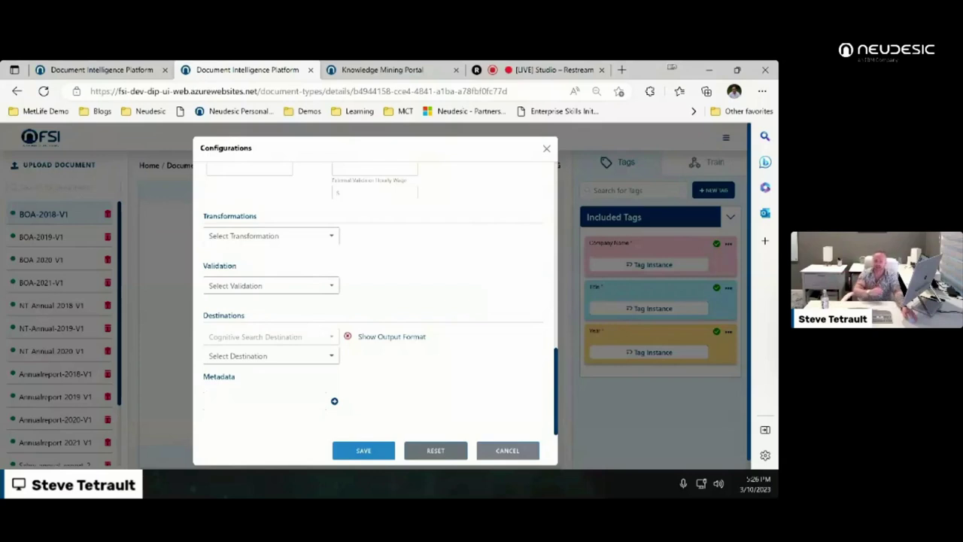
pyautogui.click(392, 336)
pyautogui.scroll(-3, 375, 300)
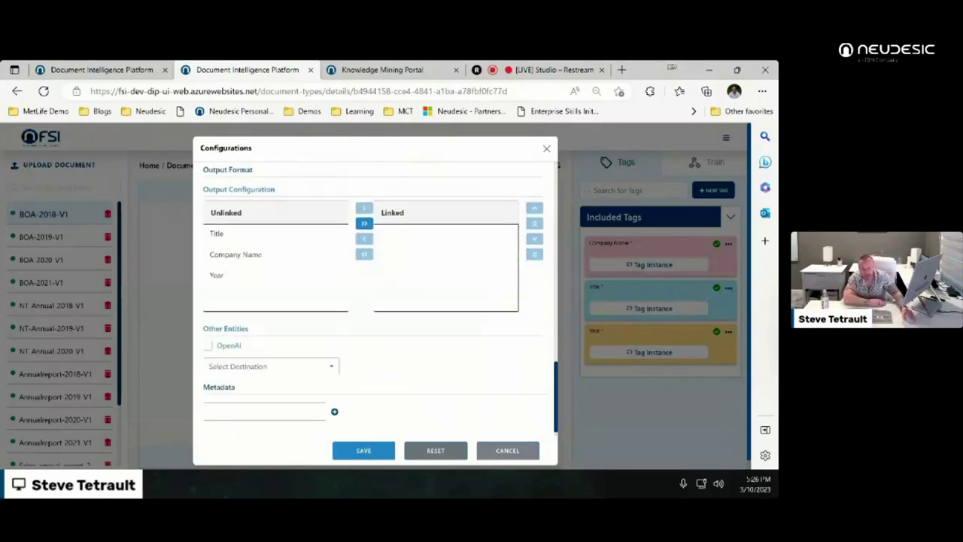
pyautogui.scroll(2, 375, 300)
pyautogui.scroll(1, 376, 301)
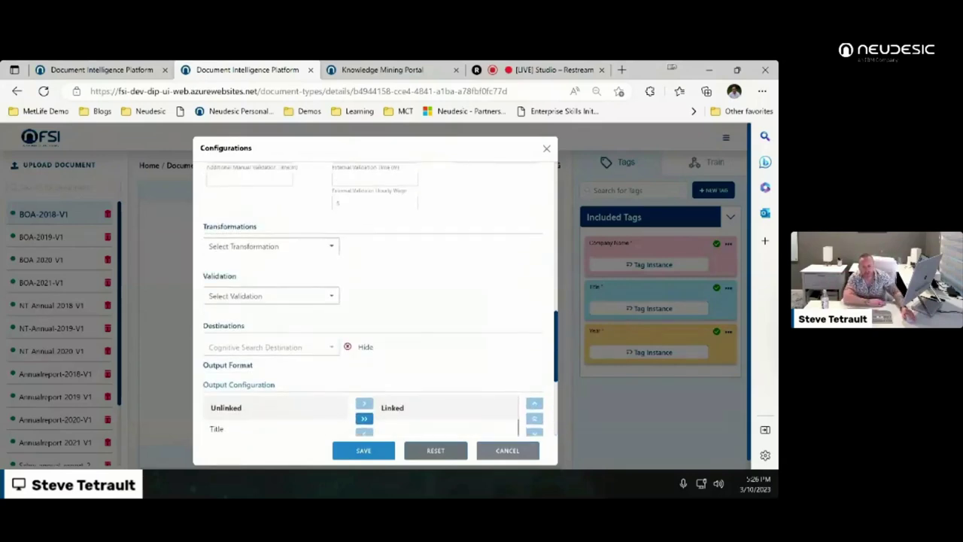
pyautogui.click(365, 347)
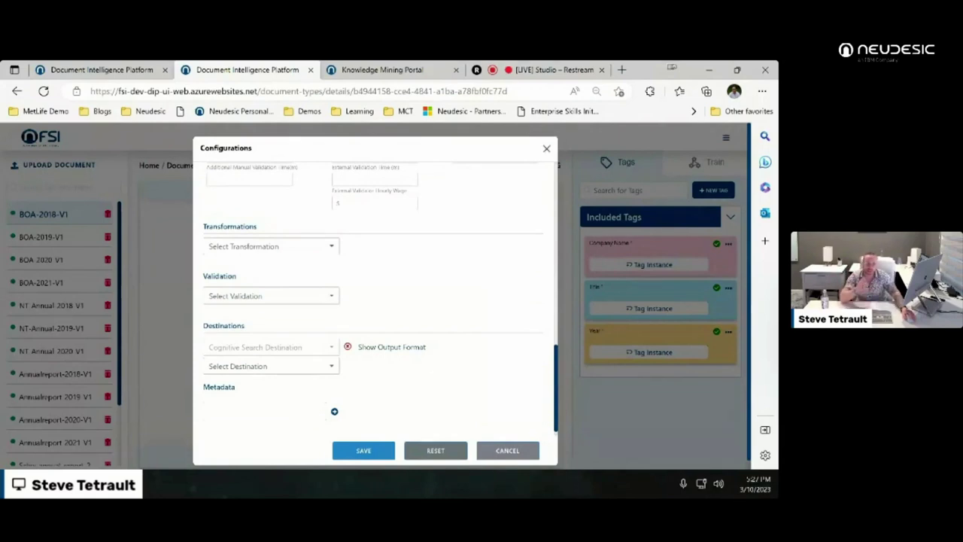
pyautogui.click(546, 148)
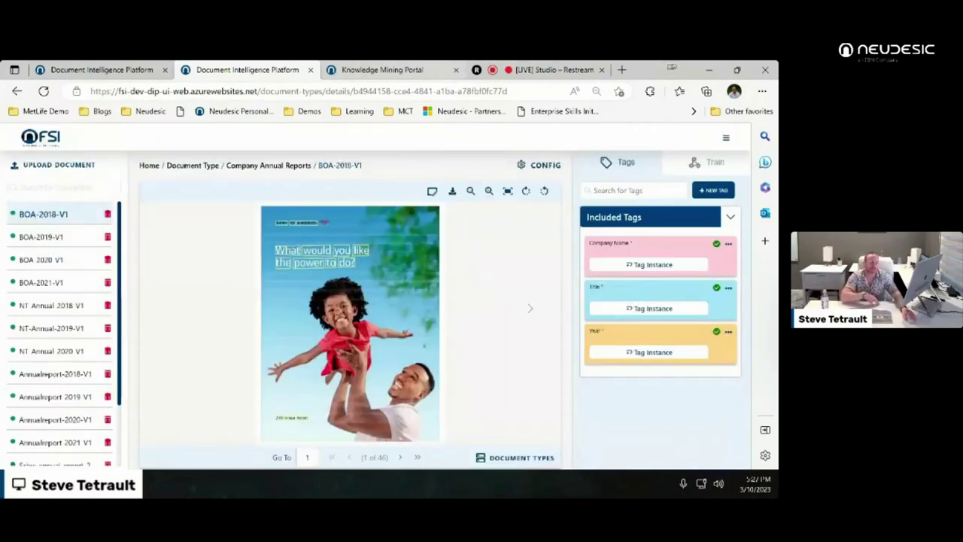
# - Switch to the Knowledge Mining Portal, reload it, search for BANK and pick the suggestion "BANK OF AMERICA Coming together in new ways Annual Report 2020."
pyautogui.click(382, 69)
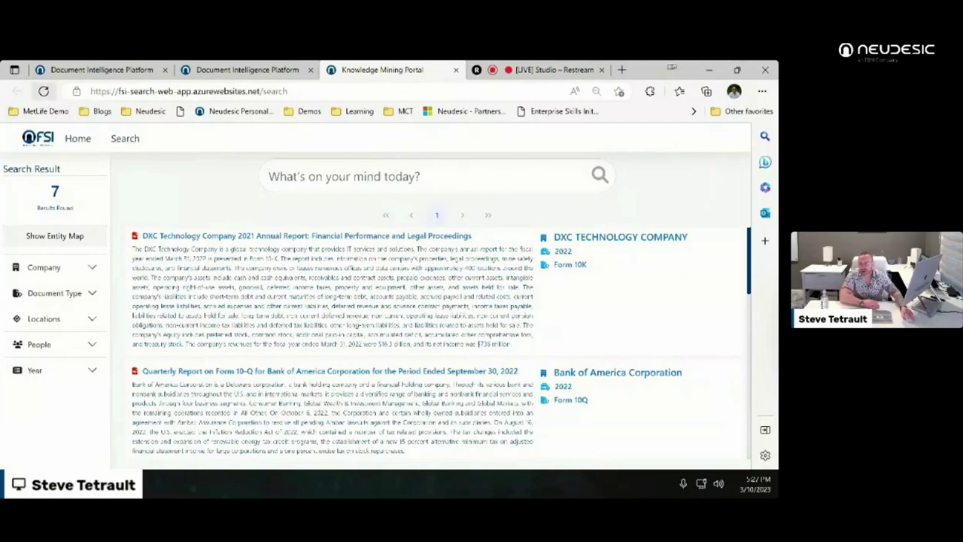
pyautogui.click(44, 91)
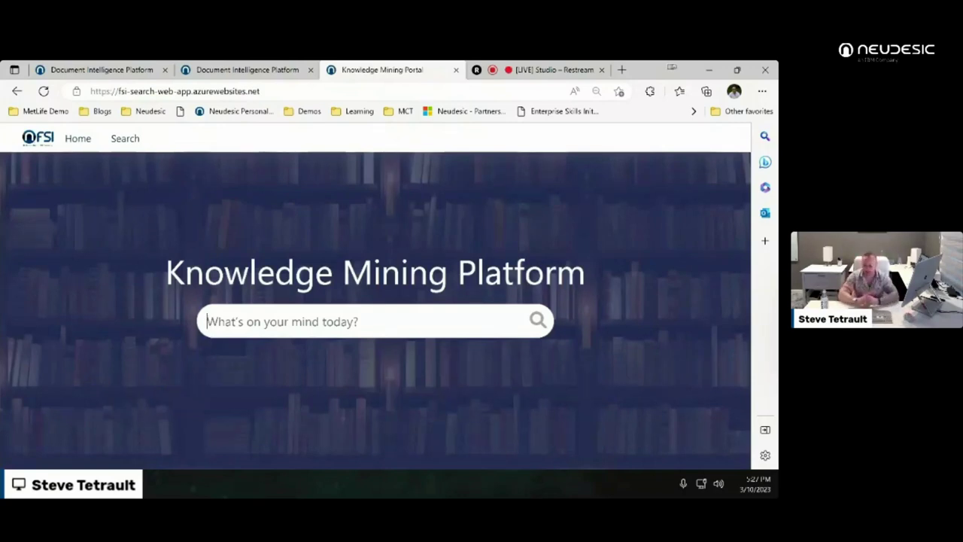
pyautogui.write('BANK')
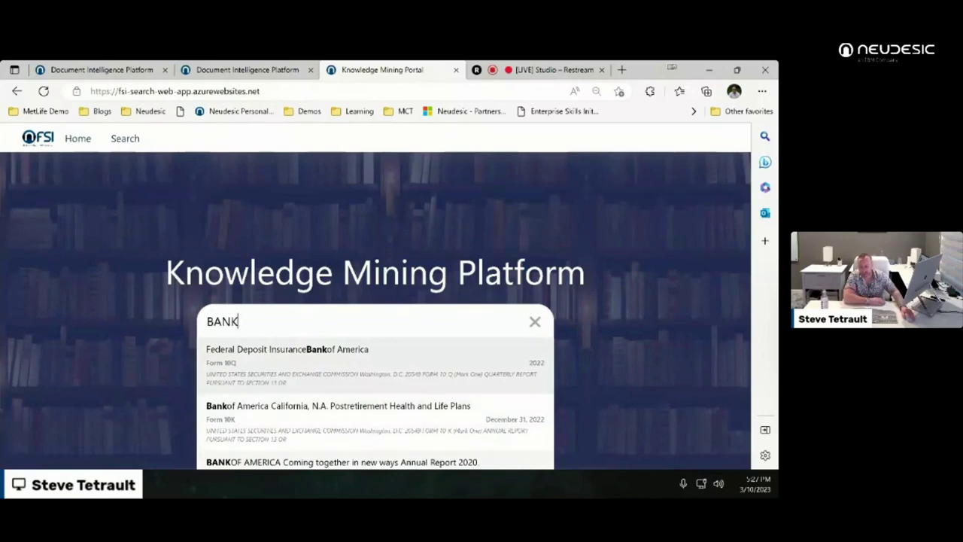
pyautogui.click(342, 462)
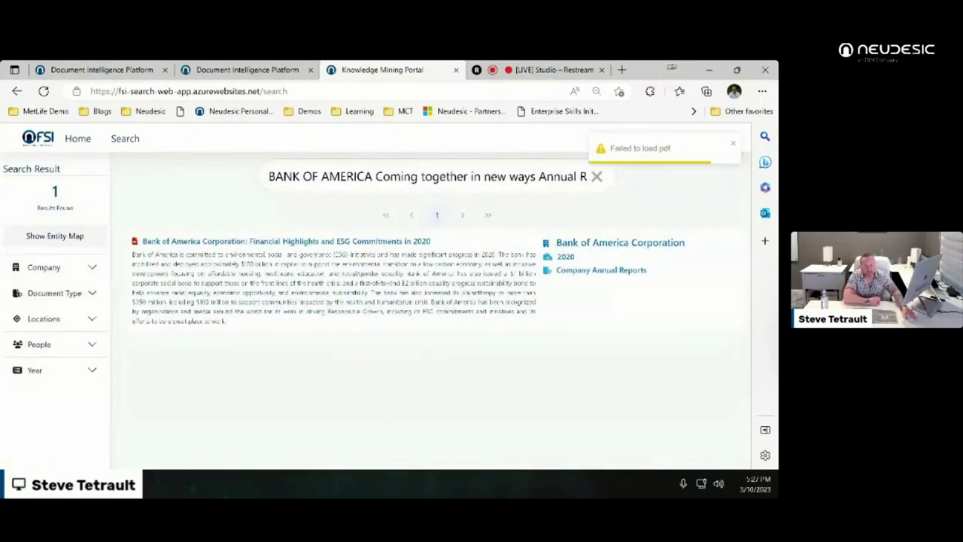
# - Shorten the search query to BANK OF AMERICA, rerun it and review the document summaries in the results
pyautogui.moveTo(376, 176); pyautogui.dragTo(591, 176)
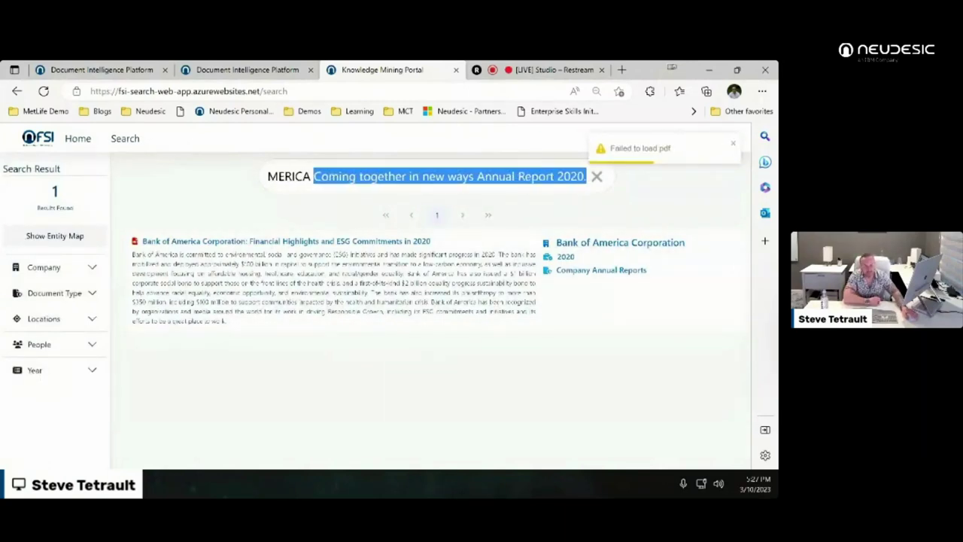
pyautogui.press('BackSpace')
pyautogui.press('Return')
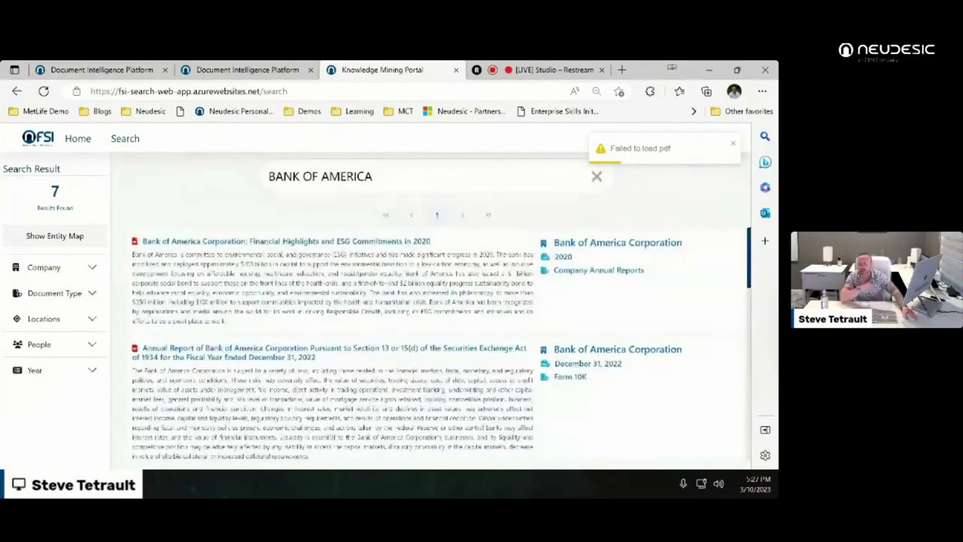
pyautogui.scroll(-3, 441, 342)
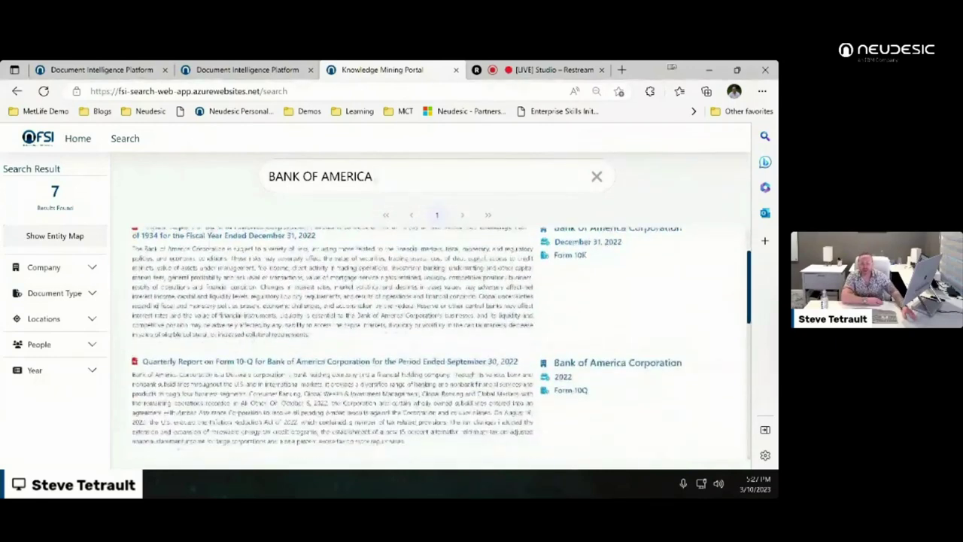
pyautogui.scroll(3, 441, 341)
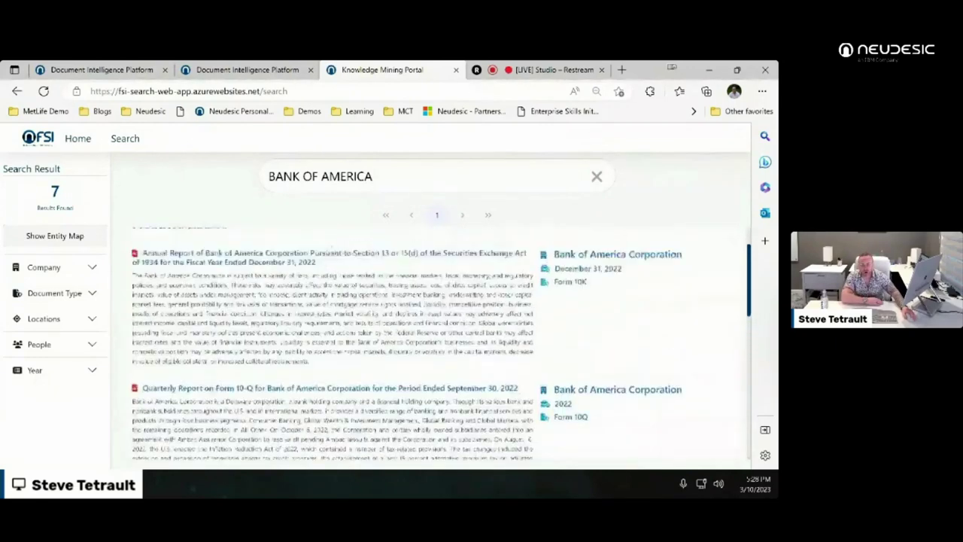
pyautogui.scroll(2, 442, 341)
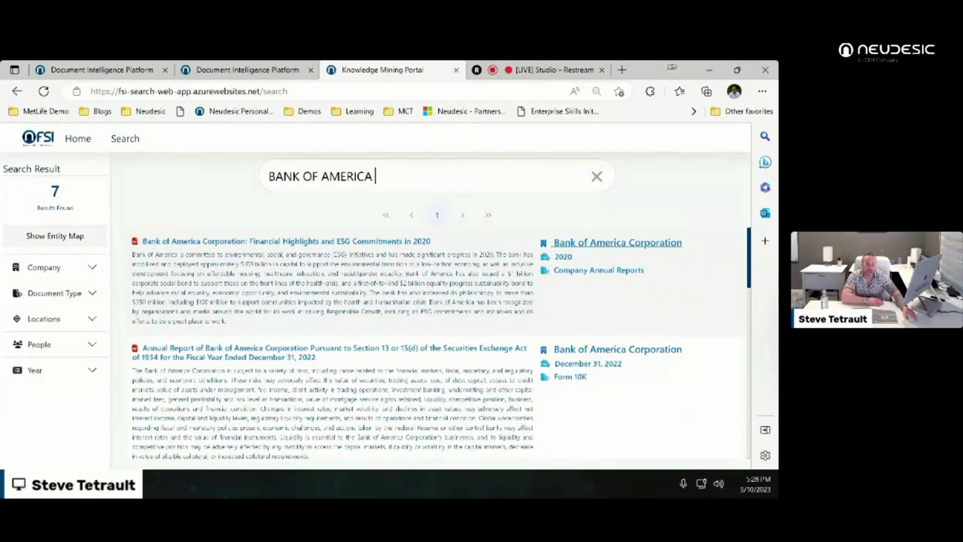
pyautogui.scroll(-3, 617, 241)
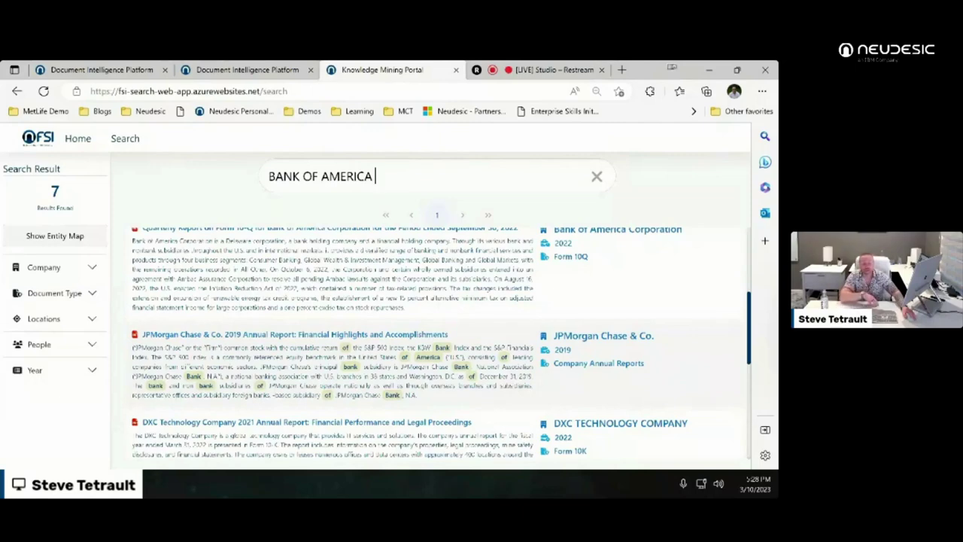
pyautogui.scroll(1, 441, 344)
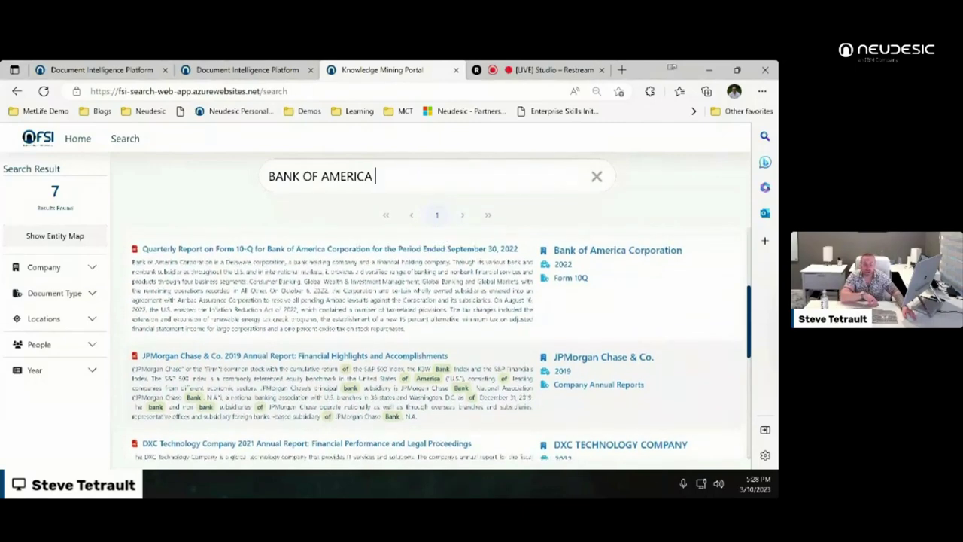
pyautogui.scroll(3, 432, 343)
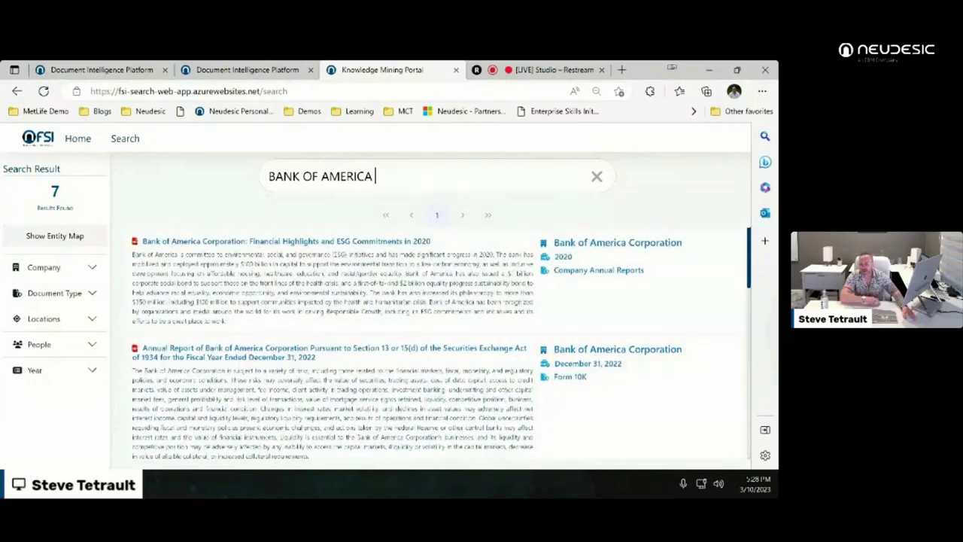
# - Filter the search results by company to Bank of America Corporation and look through the remaining documents
pyautogui.click(55, 267)
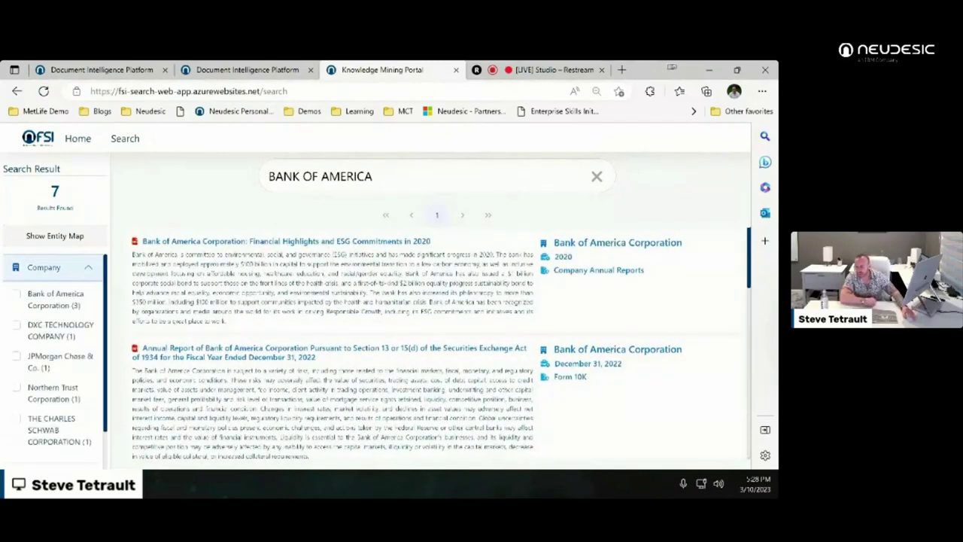
pyautogui.click(16, 293)
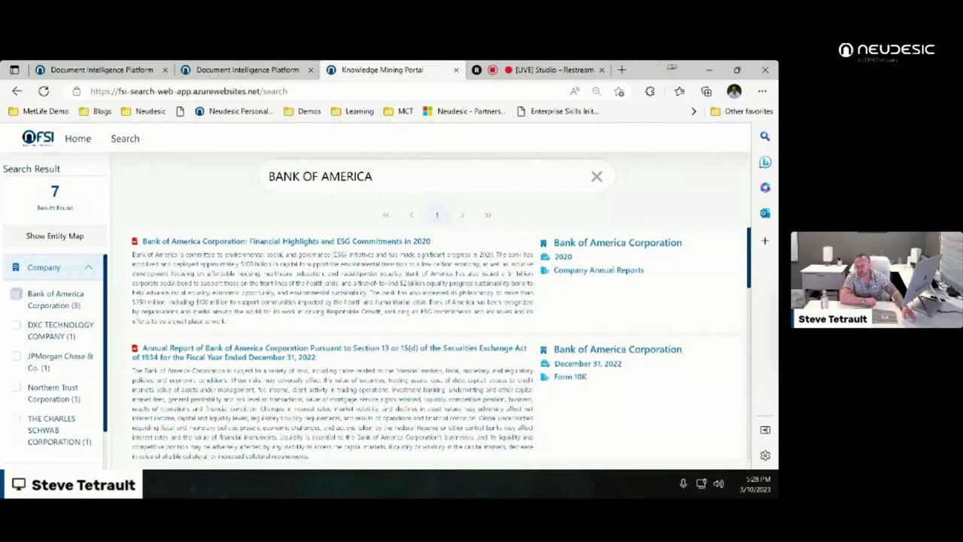
pyautogui.scroll(-2, 441, 364)
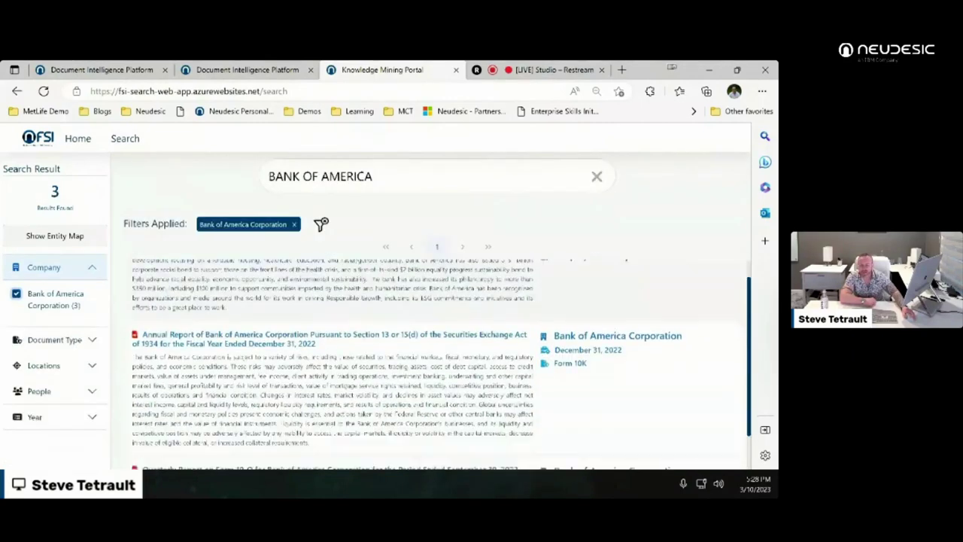
pyautogui.scroll(2, 331, 361)
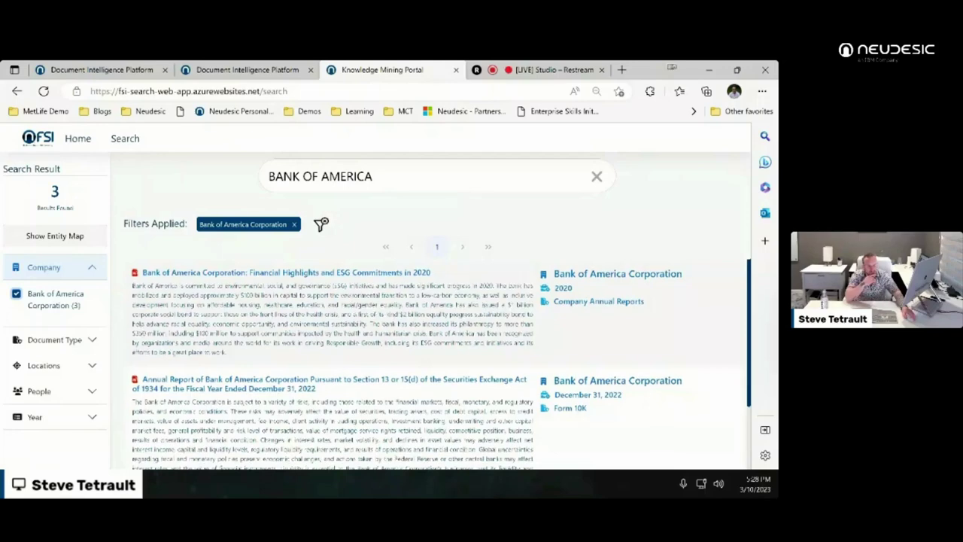
pyautogui.scroll(-2, 441, 366)
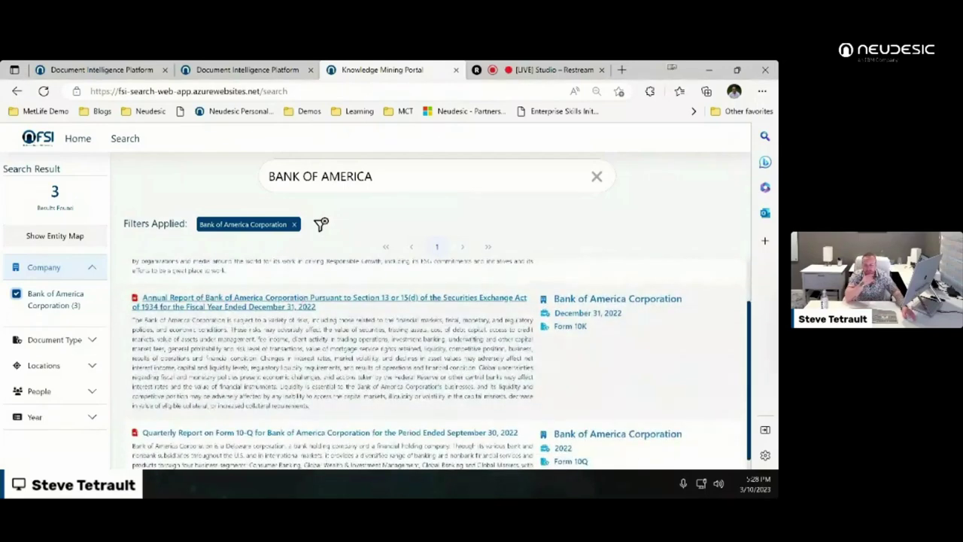
# - Open the Bank of America Corporation annual report for the fiscal year ended December 31, 2022 and review its page and document summaries
pyautogui.click(328, 301)
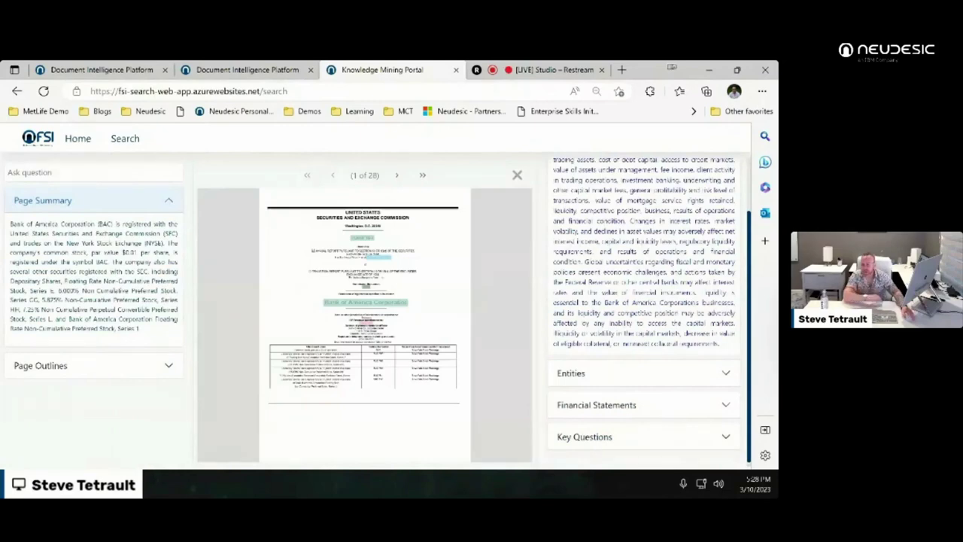
pyautogui.scroll(2, 643, 301)
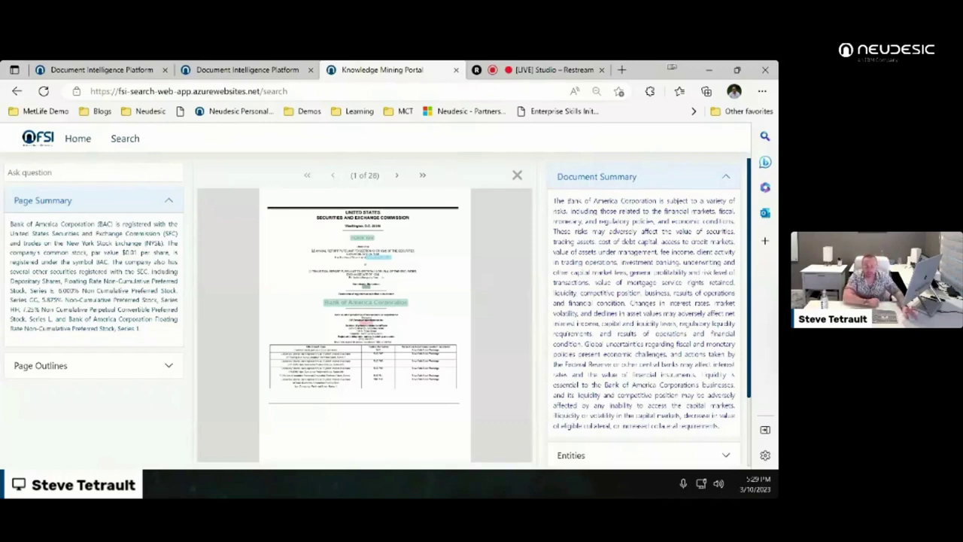
# - Finish reviewing the document summary, collapse it, and check the entities extracted from the Bank of America 10-K before collapsing them too
pyautogui.scroll(-3, 644, 309)
pyautogui.scroll(3, 644, 308)
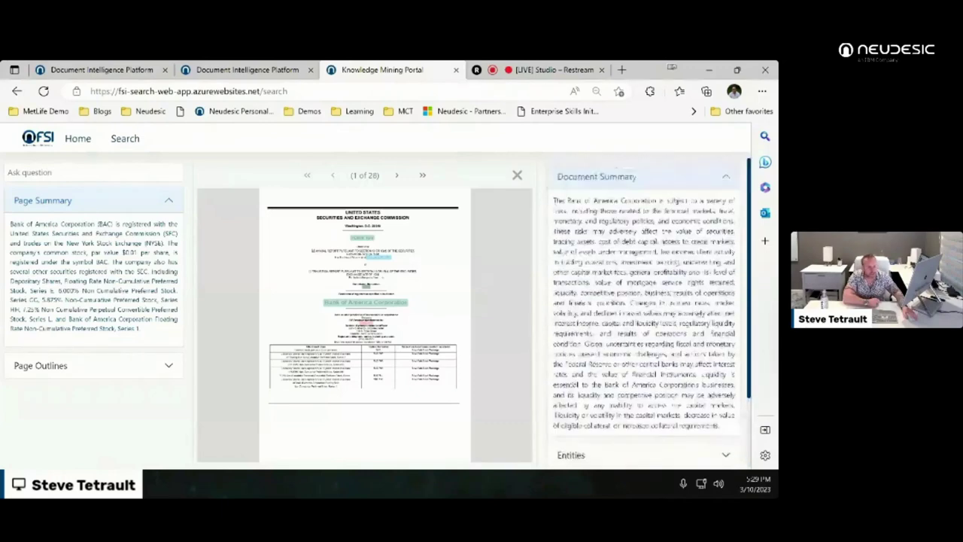
pyautogui.click(643, 176)
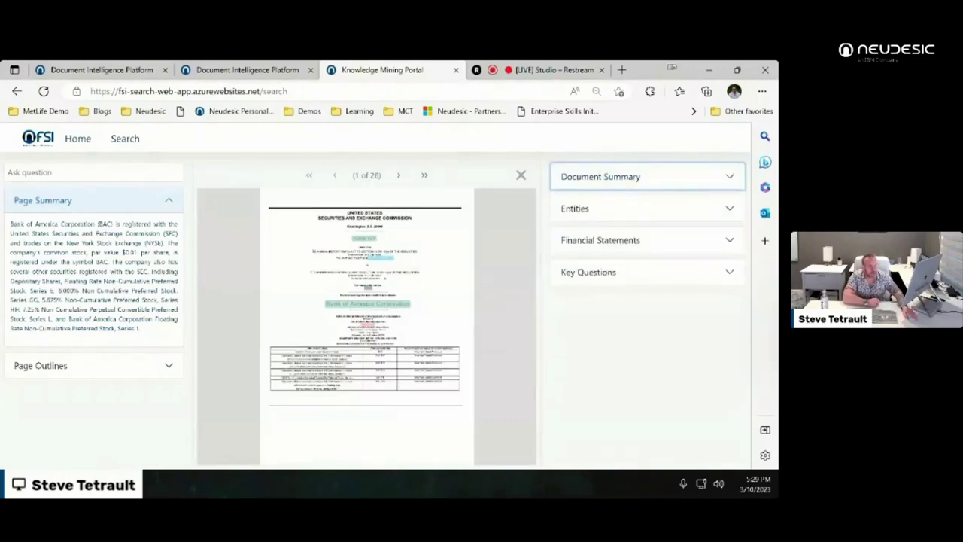
pyautogui.click(645, 208)
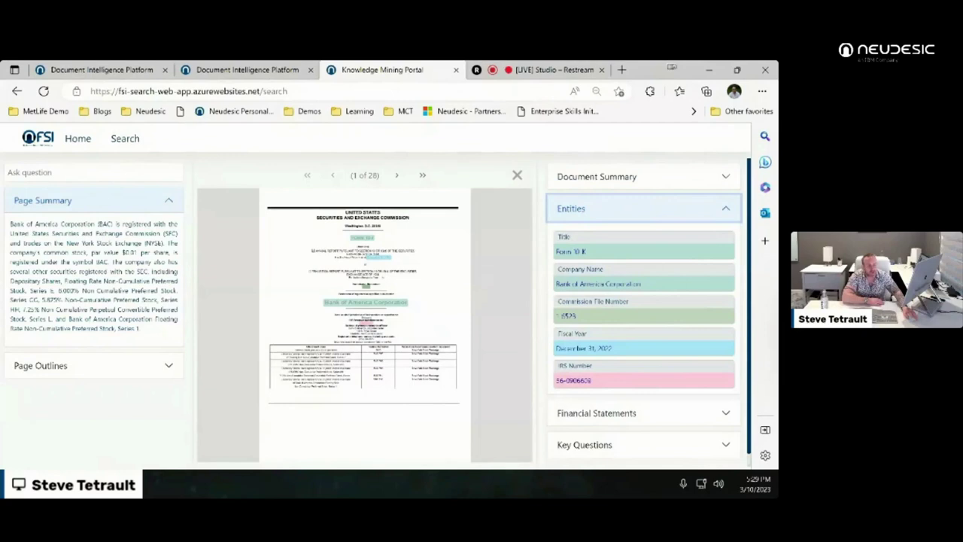
pyautogui.click(644, 208)
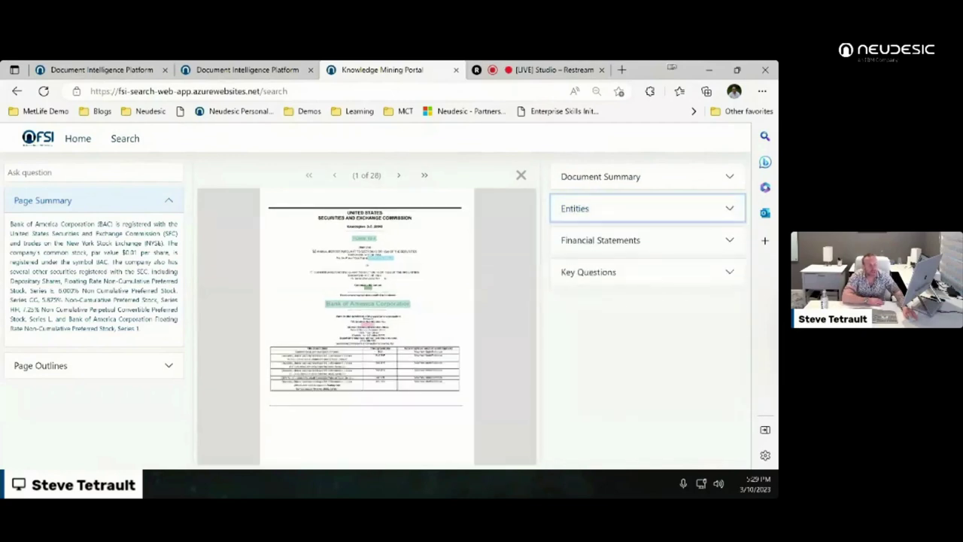
# - Expand the financial statements and examine the page 1 table across its Description, Year, Year Data and Year -1 Data columns
pyautogui.press('Tab')
pyautogui.press('Return')
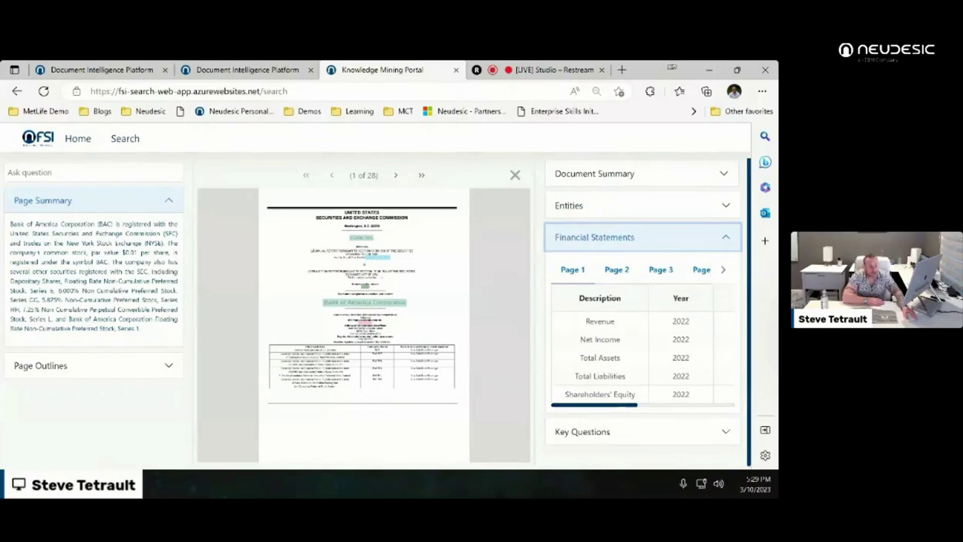
pyautogui.hscroll(1, 642, 348)
pyautogui.hscroll(-1, 642, 349)
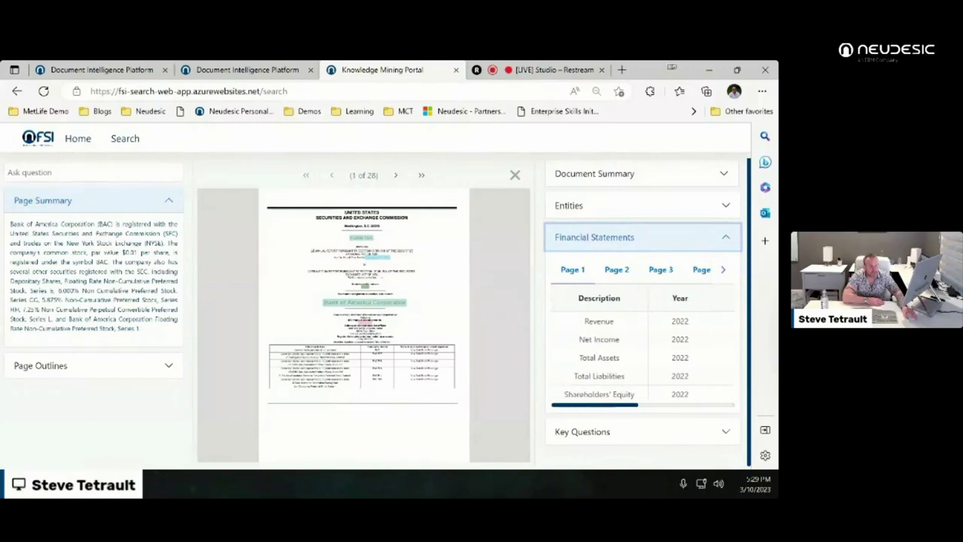
pyautogui.hscroll(4, 644, 349)
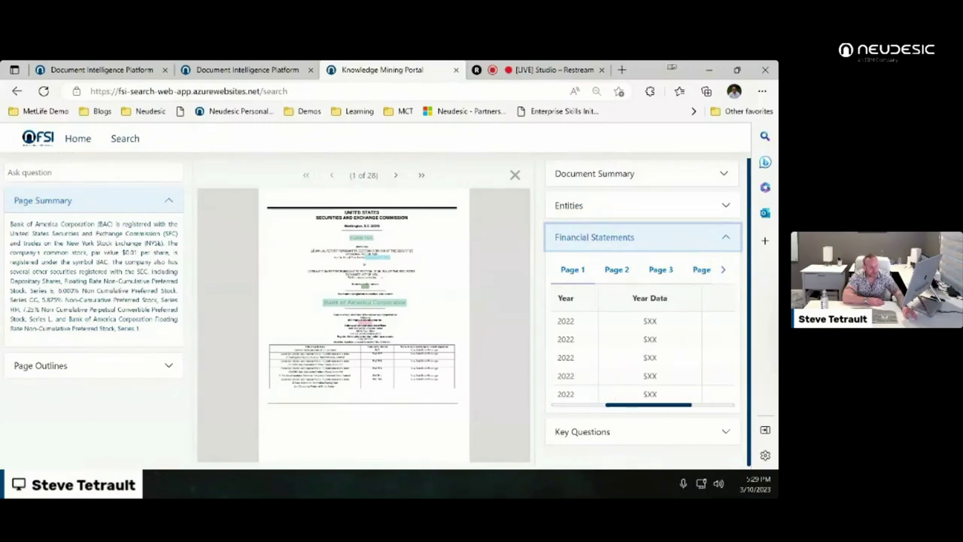
pyautogui.hscroll(5, 643, 349)
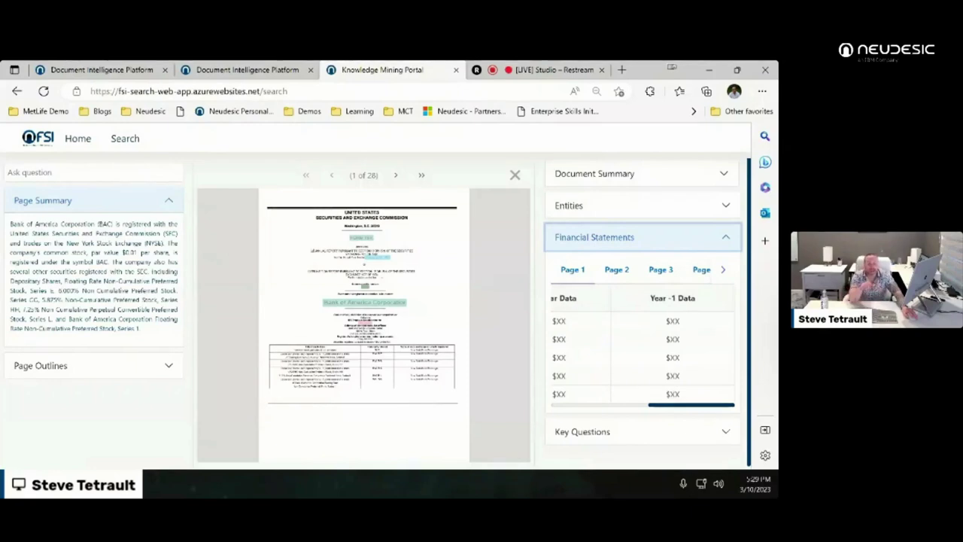
pyautogui.hscroll(-8, 643, 348)
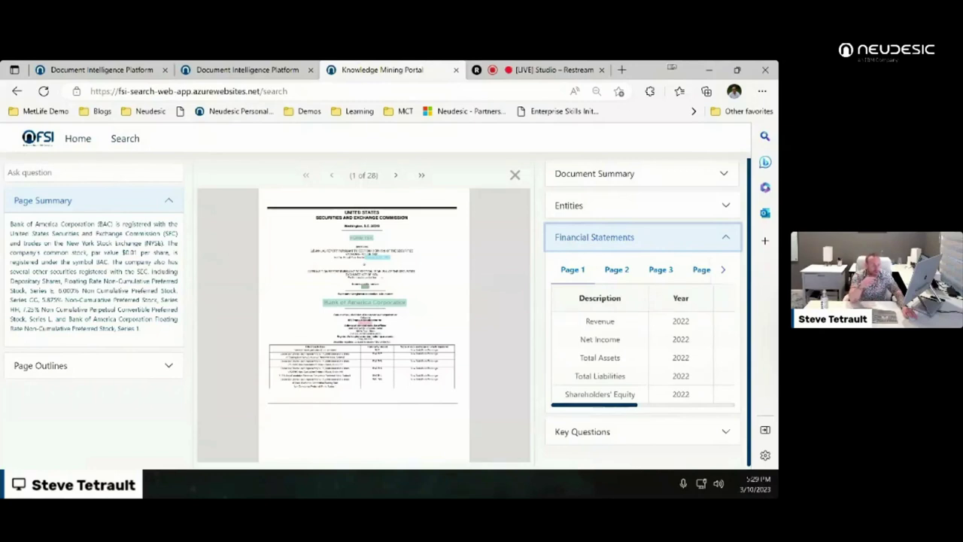
pyautogui.hscroll(1, 643, 349)
pyautogui.hscroll(-2, 643, 348)
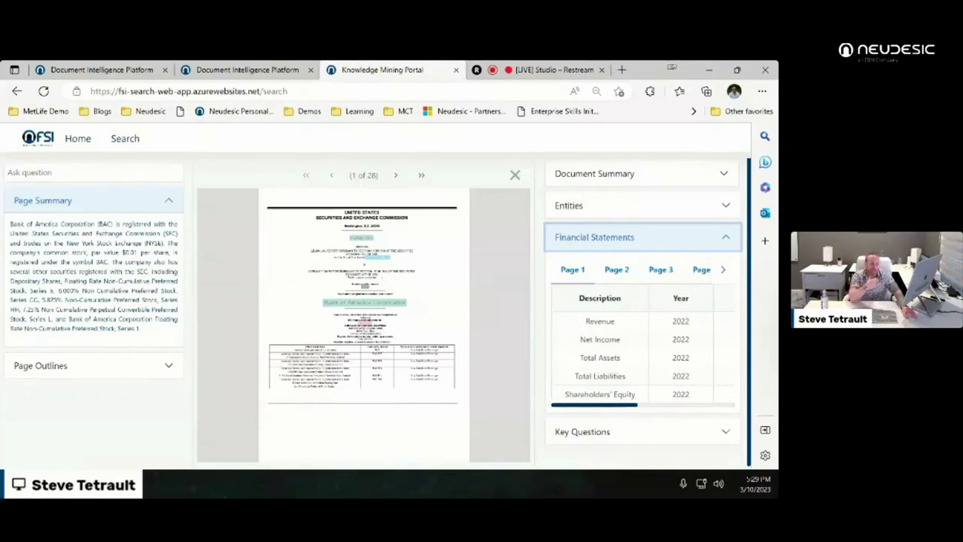
pyautogui.hscroll(3, 633, 346)
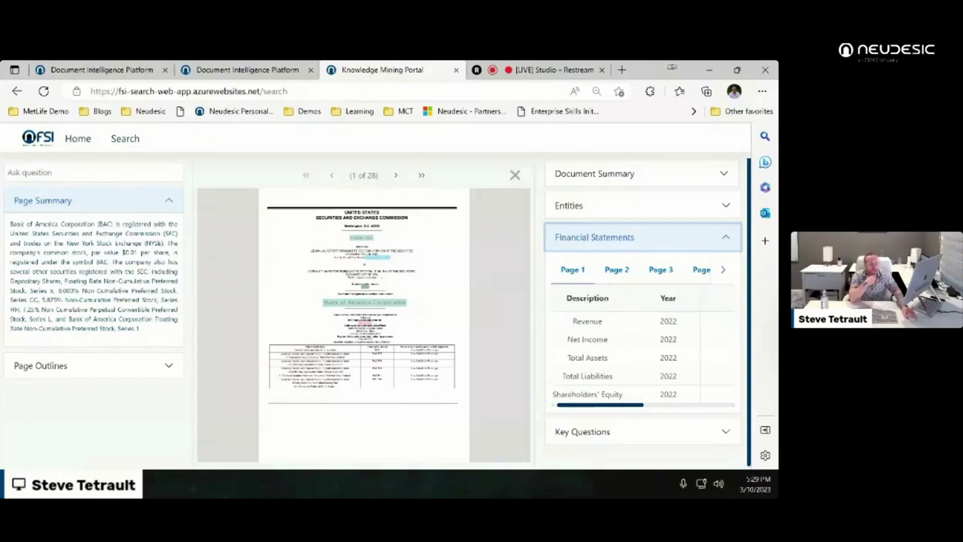
pyautogui.hscroll(-1, 633, 346)
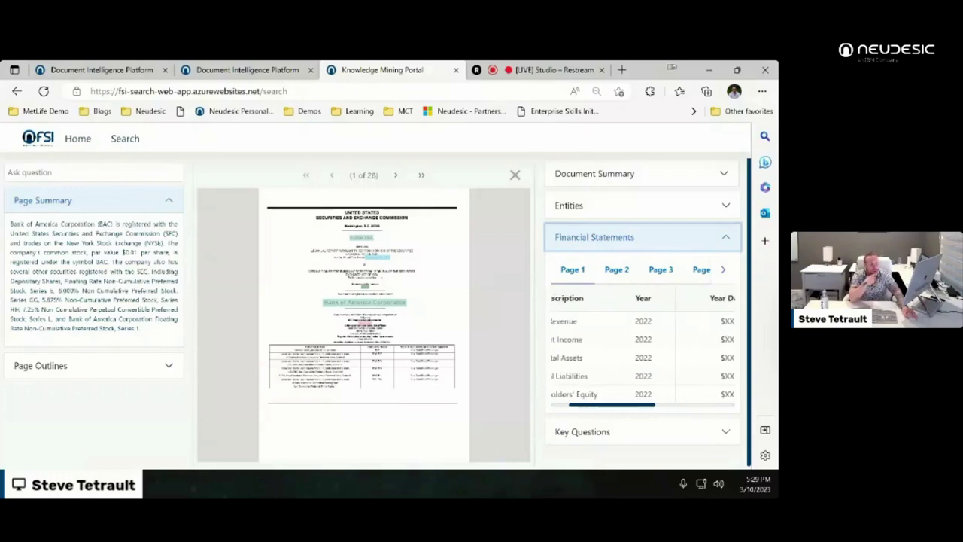
pyautogui.hscroll(-1, 633, 346)
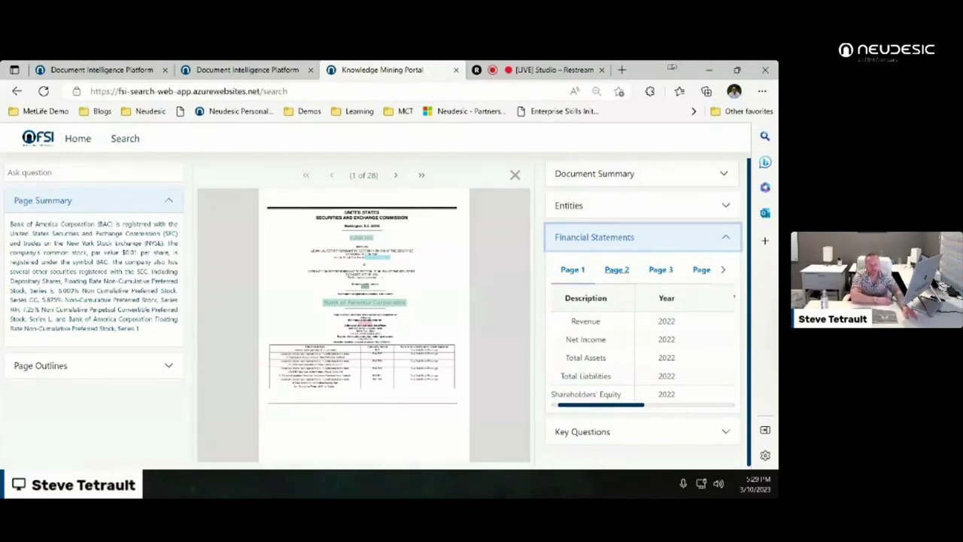
# - Show the financial statement data for page 2 and examine its rows and prior-year columns
pyautogui.click(616, 270)
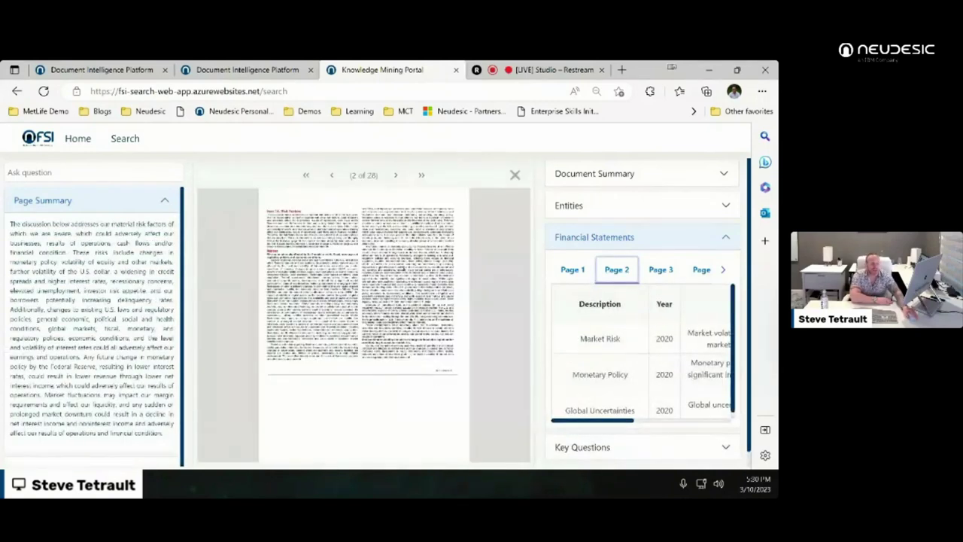
pyautogui.scroll(-1, 641, 353)
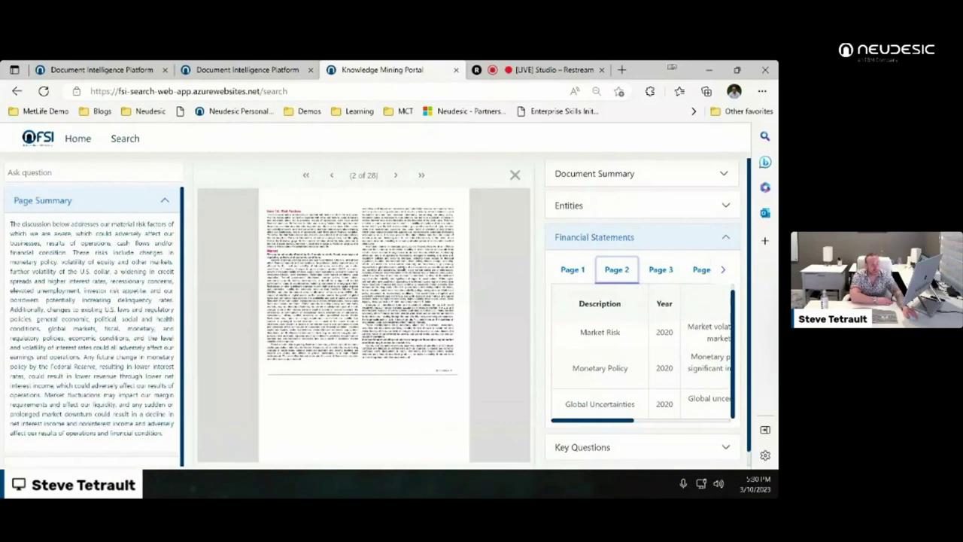
pyautogui.scroll(-1, 644, 353)
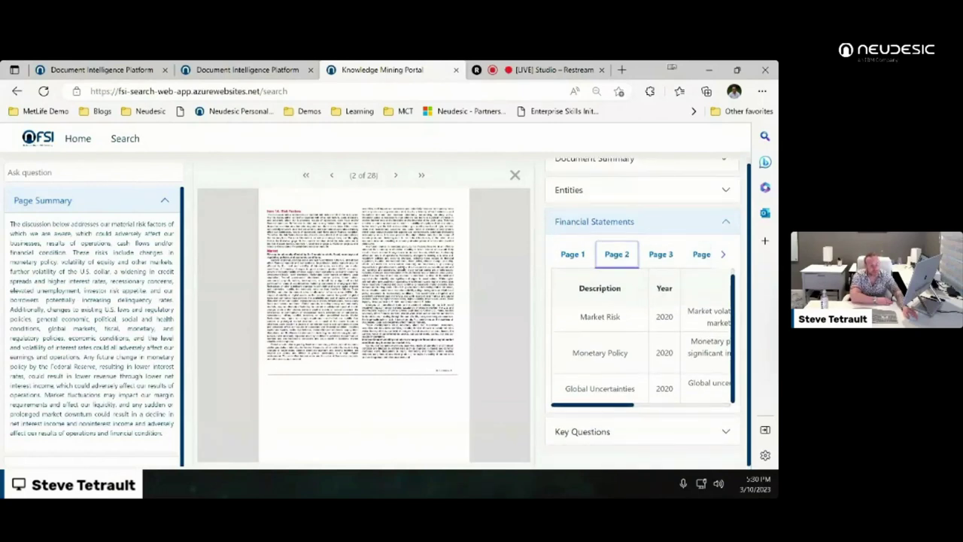
pyautogui.hscroll(5, 640, 340)
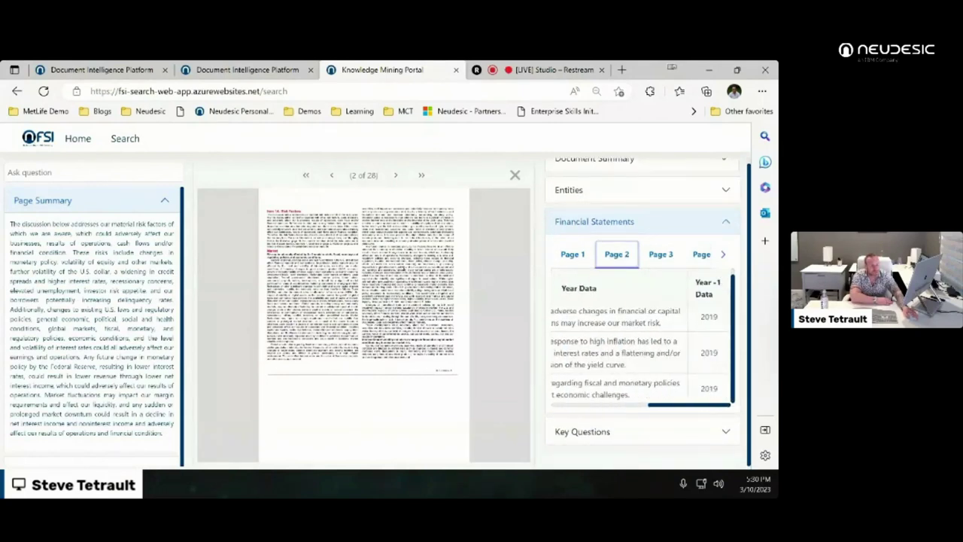
pyautogui.hscroll(-5, 641, 340)
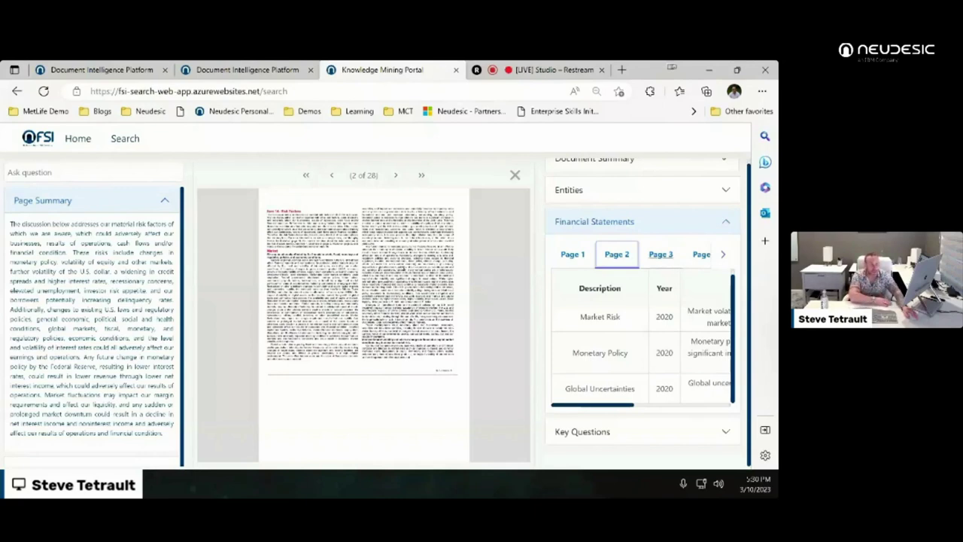
# - Show the financial statement data for page 3 and look through its description and year rows
pyautogui.click(660, 253)
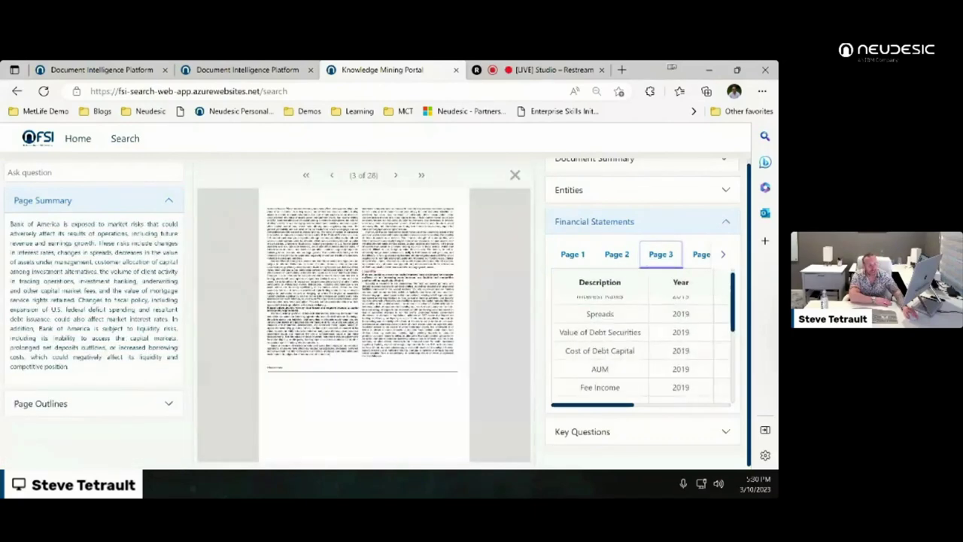
pyautogui.scroll(-5, 643, 346)
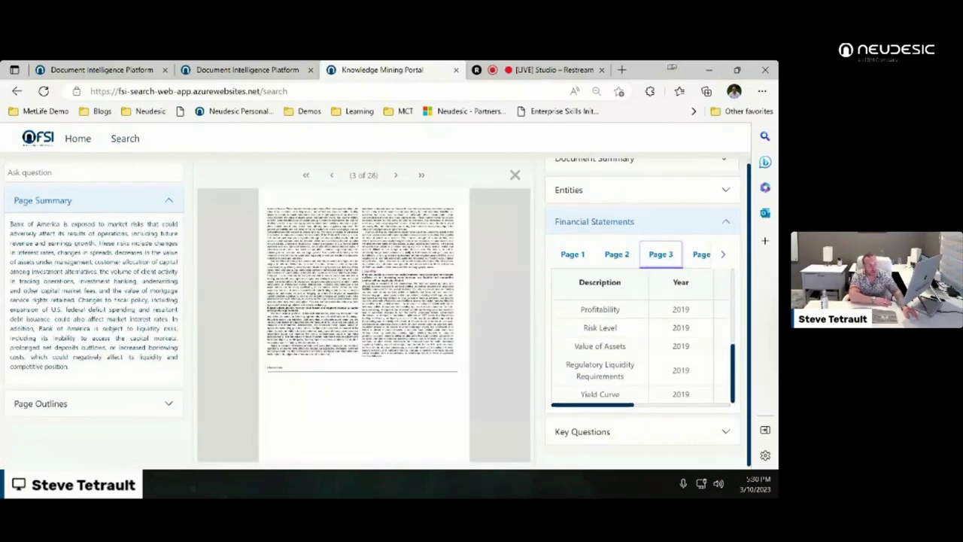
pyautogui.scroll(4, 643, 346)
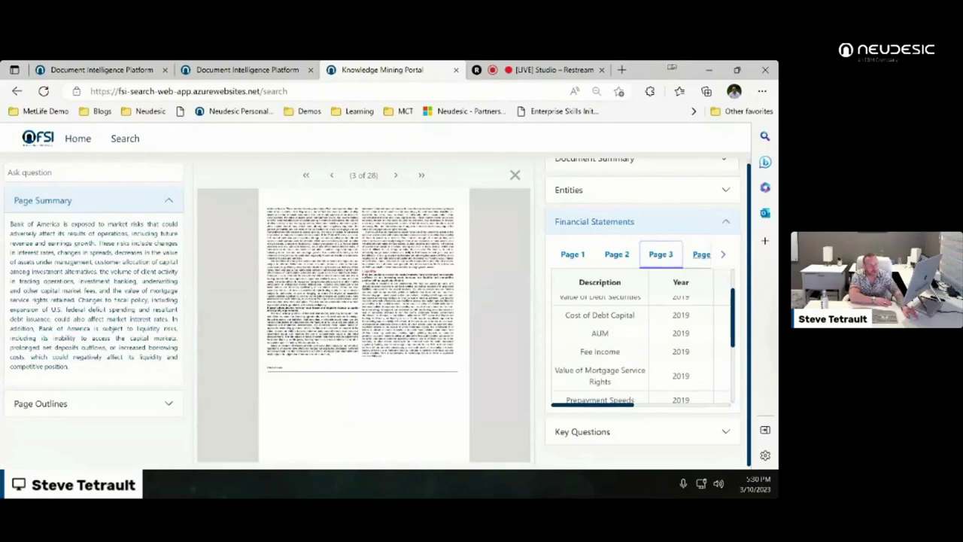
# - View the financial statement data for pages 4, 7 and 13, then collapse the financial statements
pyautogui.click(701, 254)
pyautogui.click(722, 254)
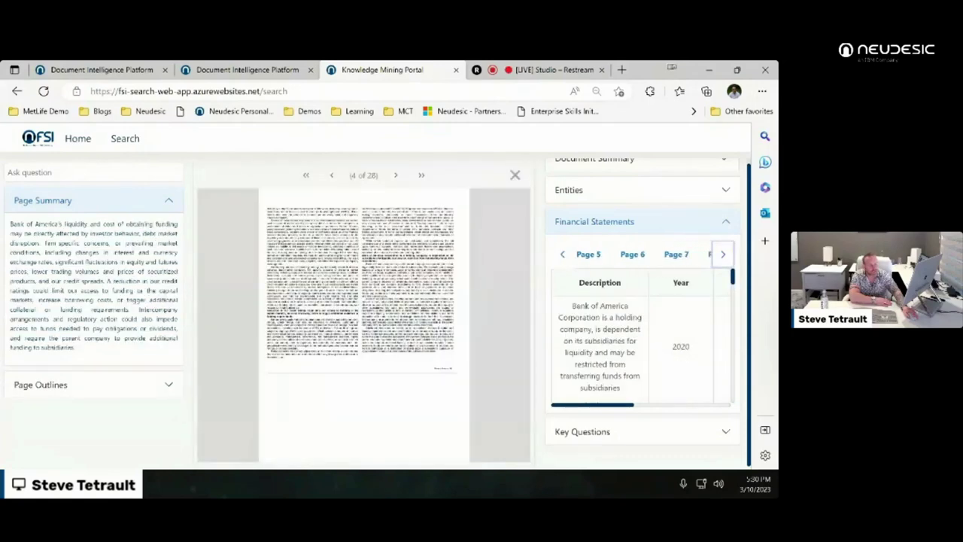
pyautogui.click(676, 254)
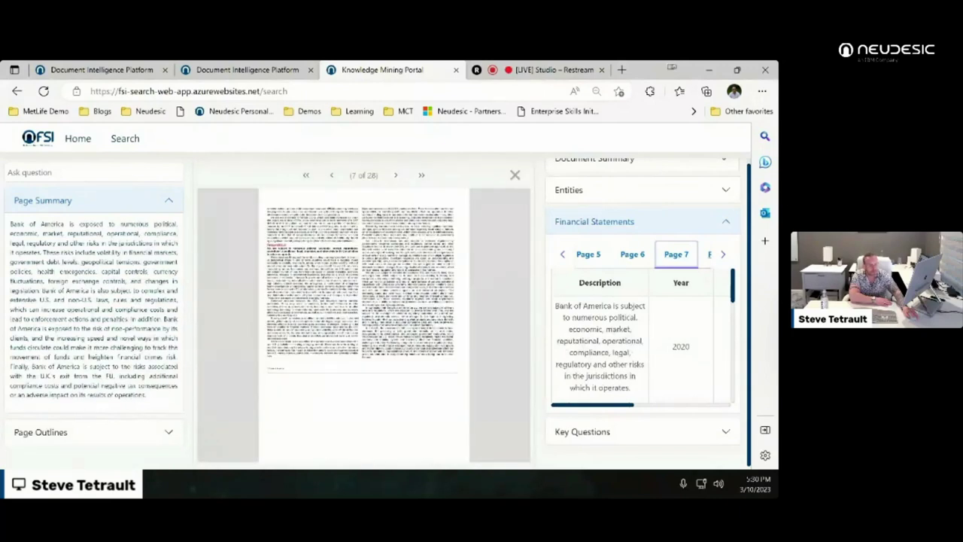
pyautogui.click(722, 253)
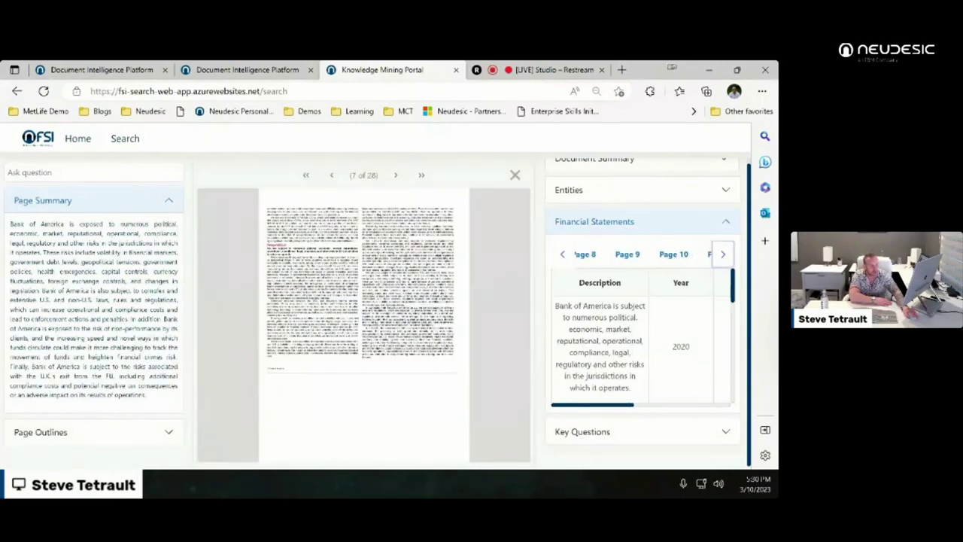
pyautogui.click(722, 253)
pyautogui.click(682, 253)
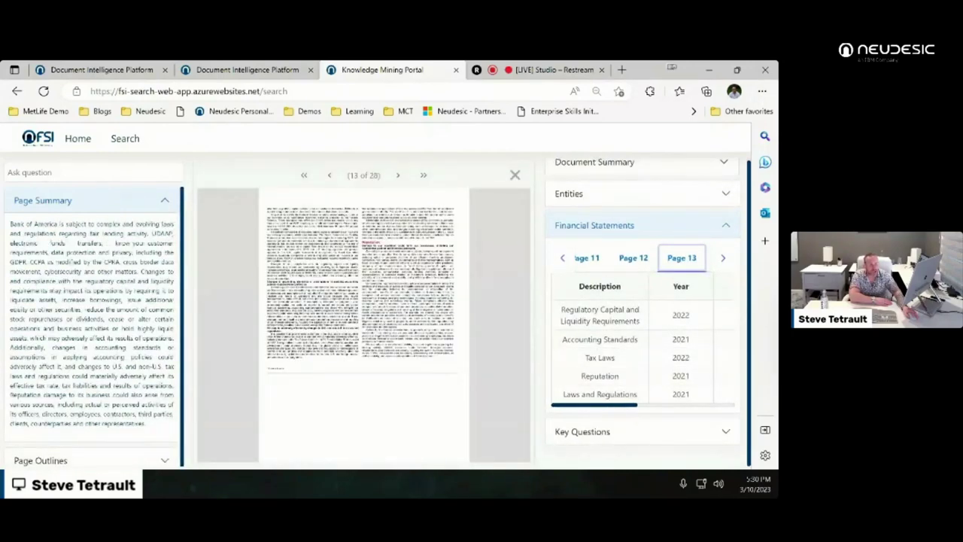
pyautogui.click(594, 225)
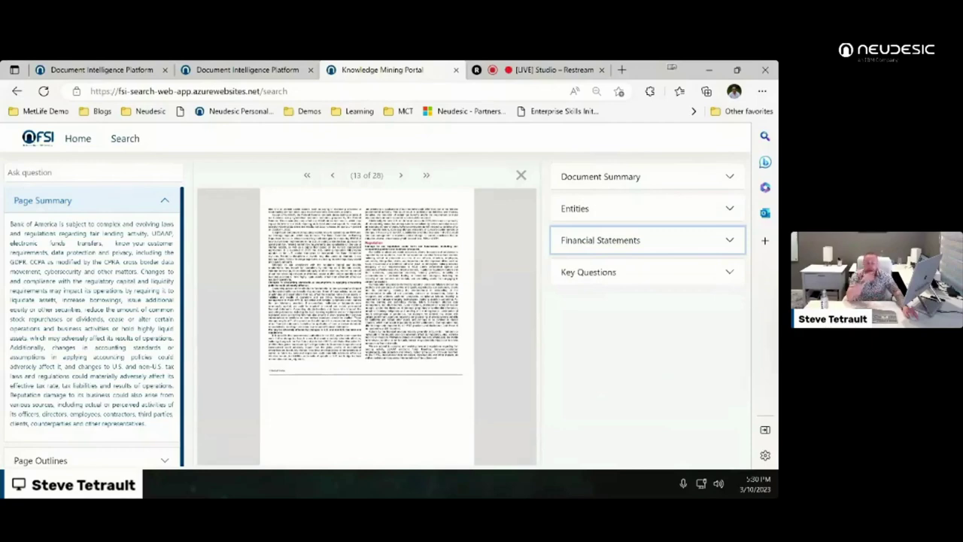
# - Expand the key questions generated for the 10-K and look through the whole list of questions
pyautogui.click(647, 271)
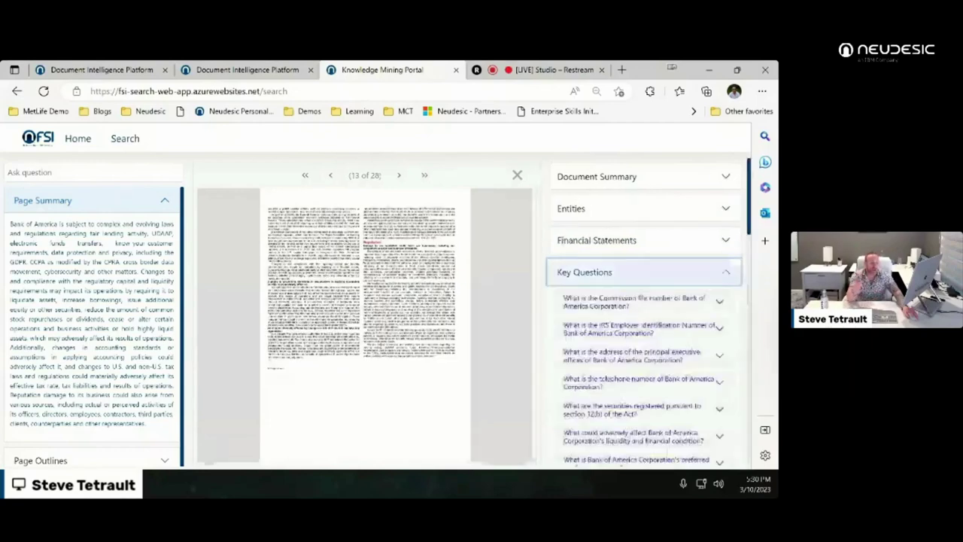
pyautogui.scroll(-3, 644, 314)
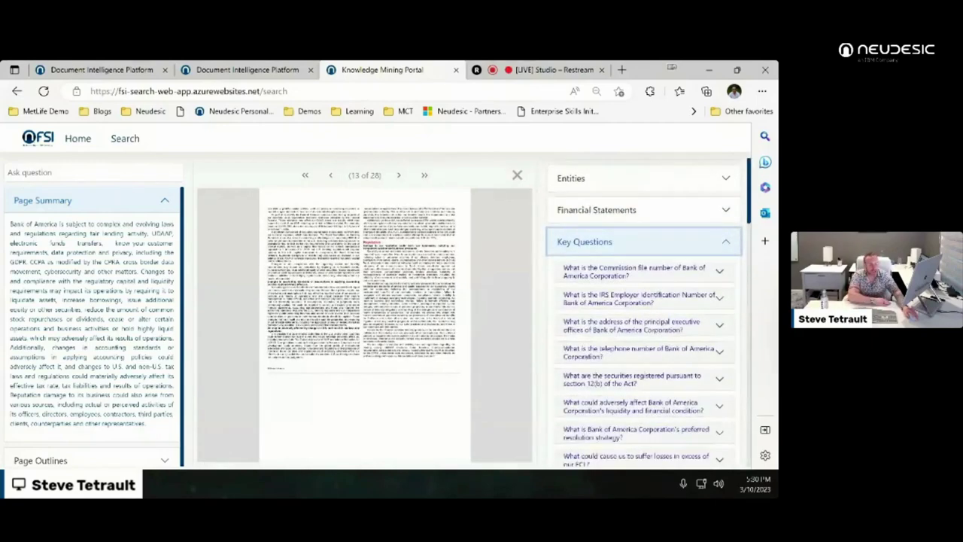
pyautogui.scroll(-10, 643, 314)
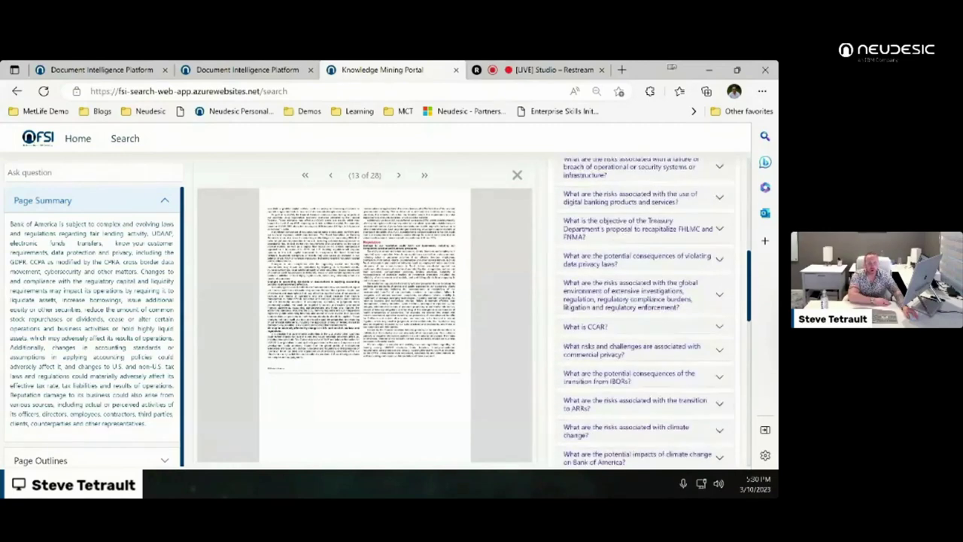
pyautogui.scroll(-8, 644, 314)
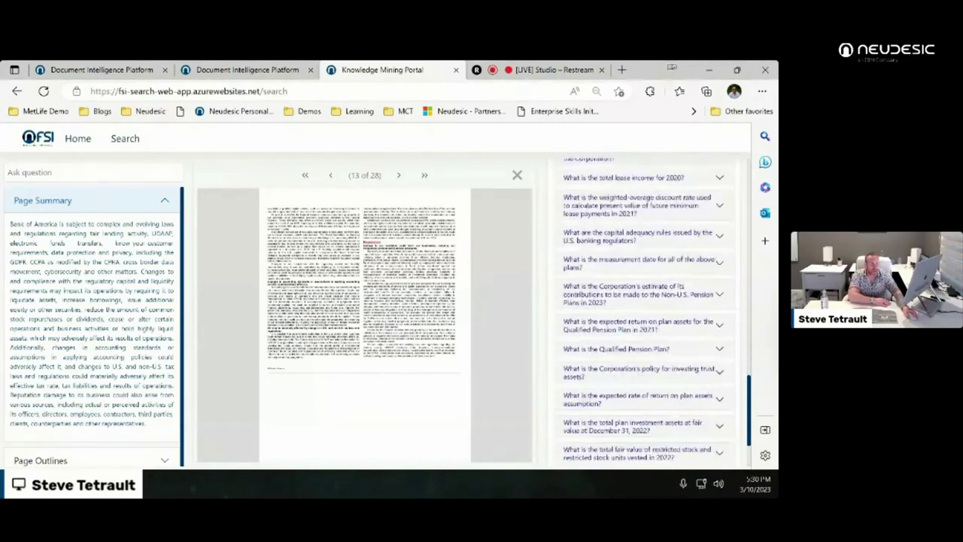
pyautogui.scroll(12, 644, 314)
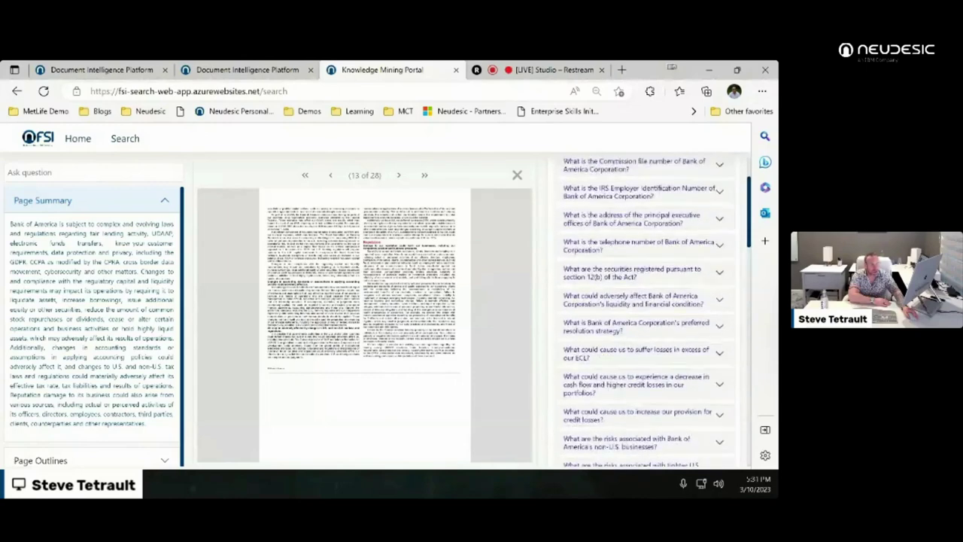
pyautogui.scroll(3, 644, 314)
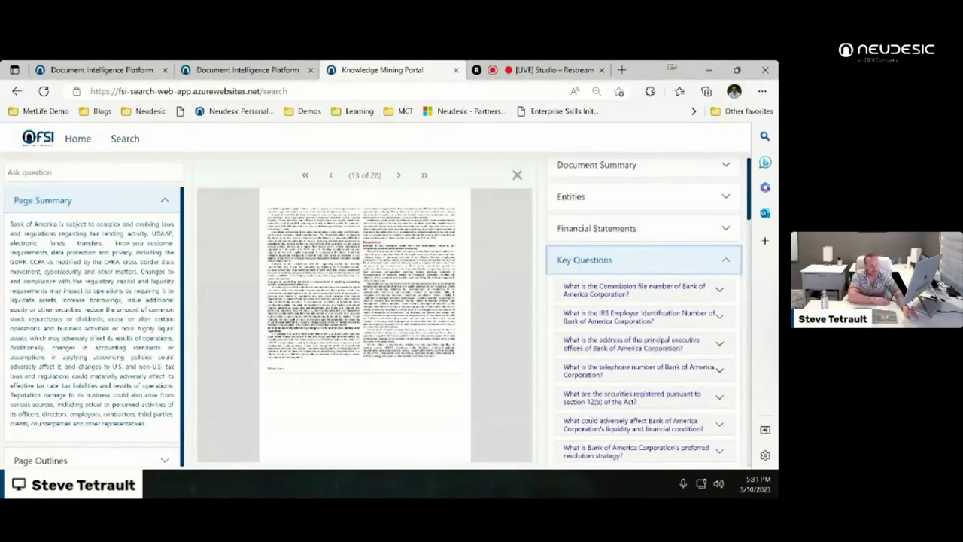
# - Reveal the answer to the key question about Bank of America Corporation's Commission file number
pyautogui.click(643, 290)
pyautogui.scroll(-1, 644, 315)
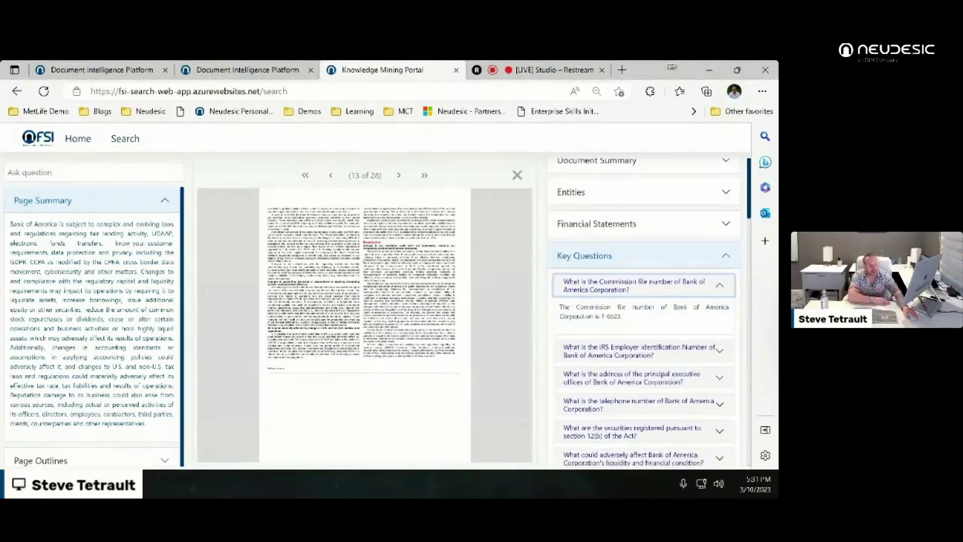
pyautogui.scroll(-3, 644, 315)
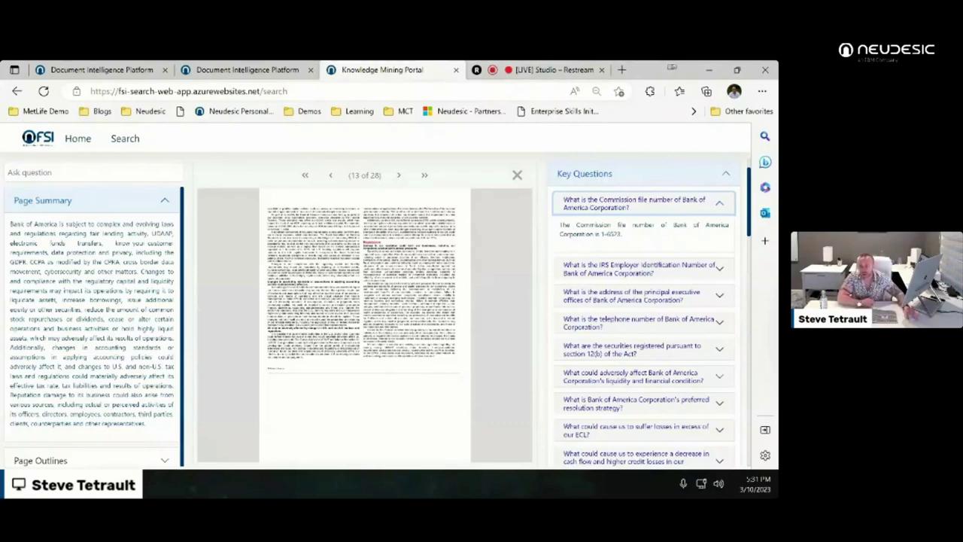
# - Ask the open 10-K document "what are the total assets" and dismiss the returned answers
pyautogui.click(93, 172)
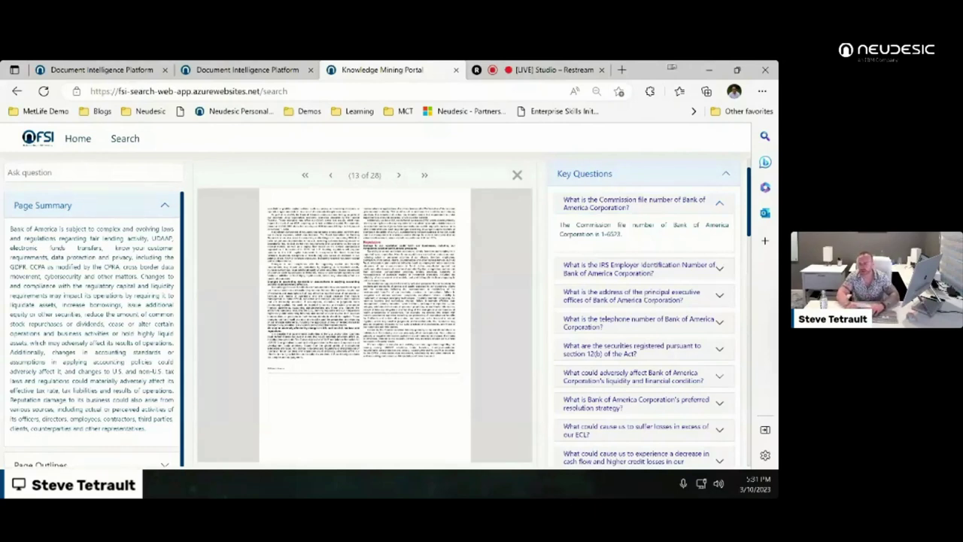
pyautogui.write('what are')
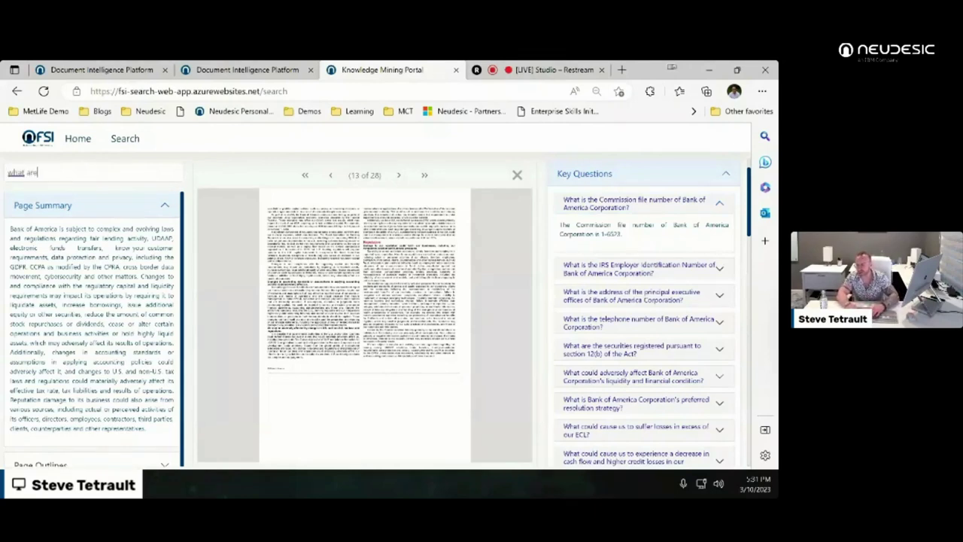
pyautogui.write(' the total a')
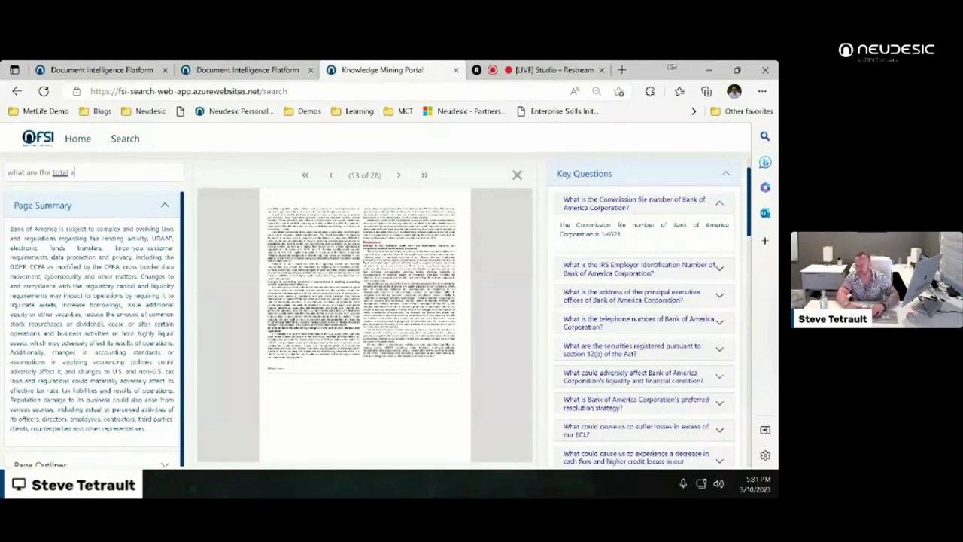
pyautogui.write('ssets')
pyautogui.press('Return')
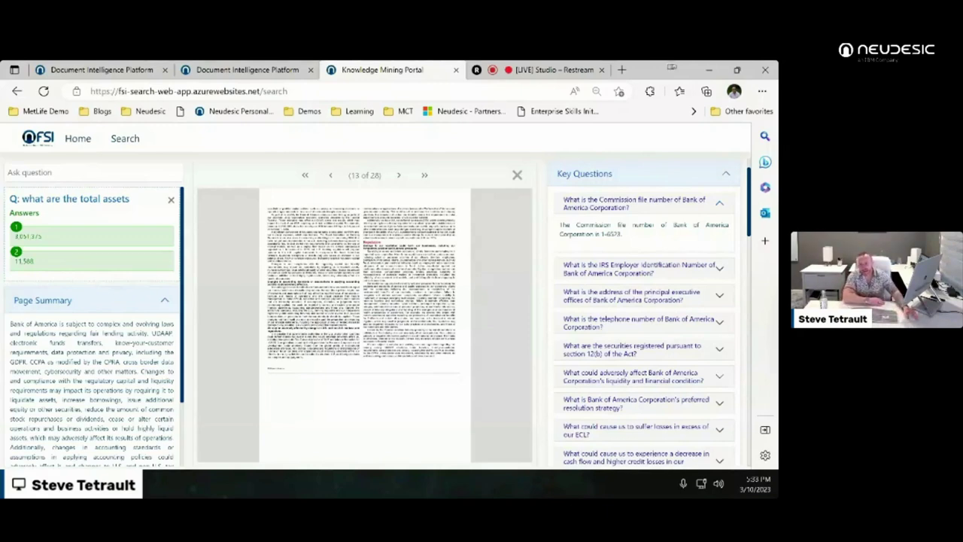
pyautogui.rightClick(161, 202)
pyautogui.press('Escape')
pyautogui.click(171, 200)
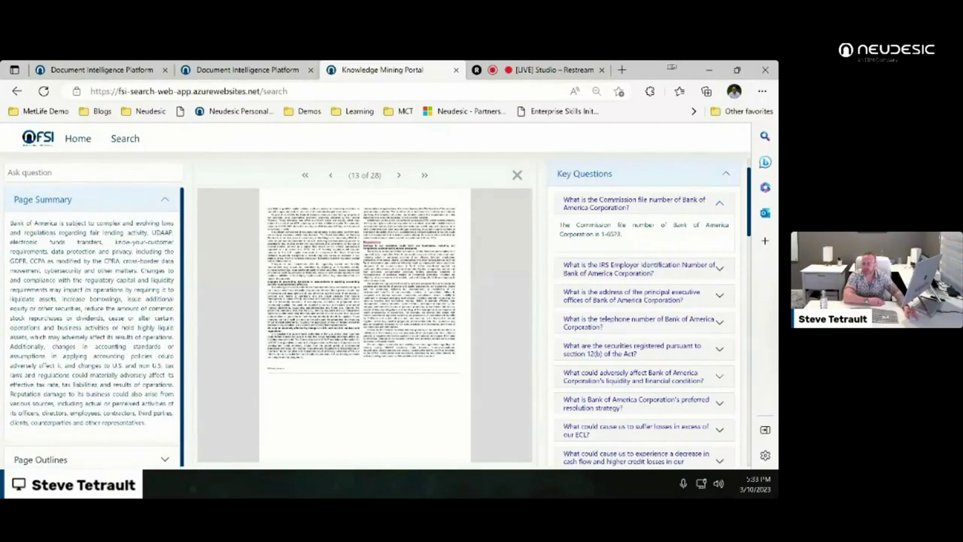
# - Collapse the summary of page 13, read through its page outlines and collapse them as well
pyautogui.click(165, 199)
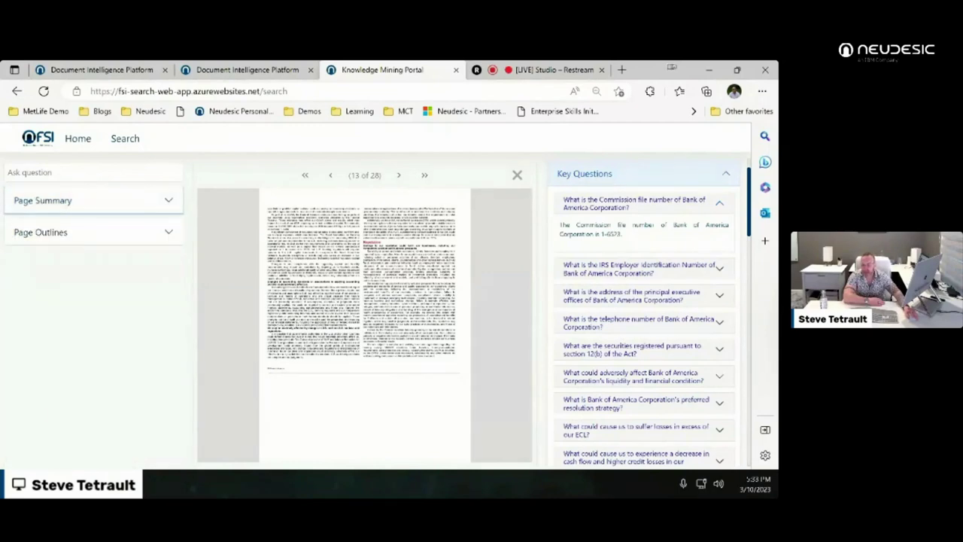
pyautogui.click(167, 232)
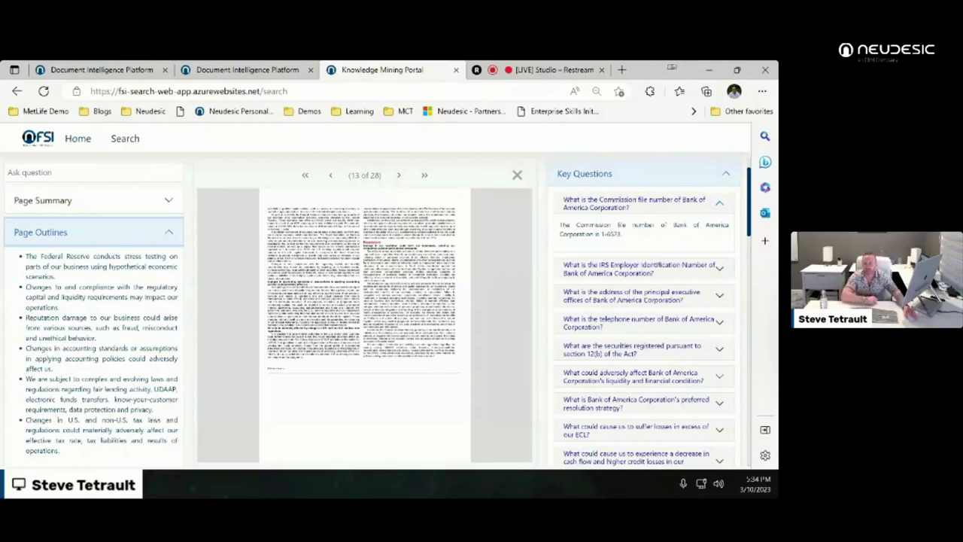
pyautogui.click(93, 232)
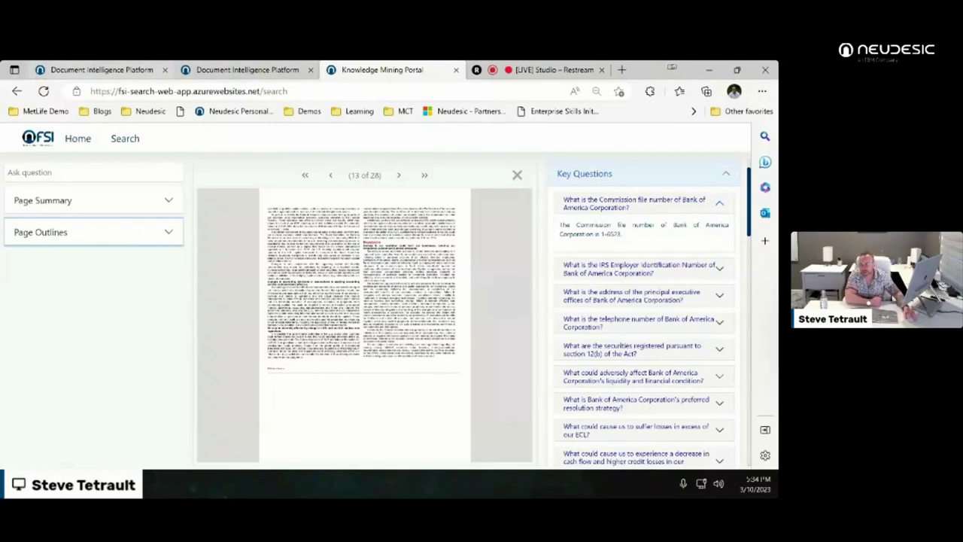
# - Switch to the Document Intelligence Platform site with the company annual reports and open the Baseline Configuration under Administration
pyautogui.hotkey('ctrl', '1')
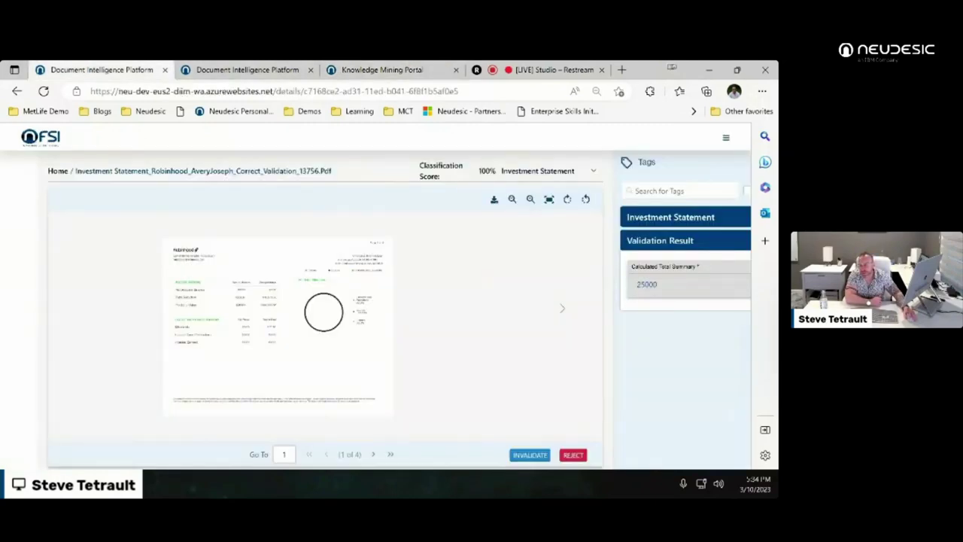
pyautogui.hotkey('ctrl', '2')
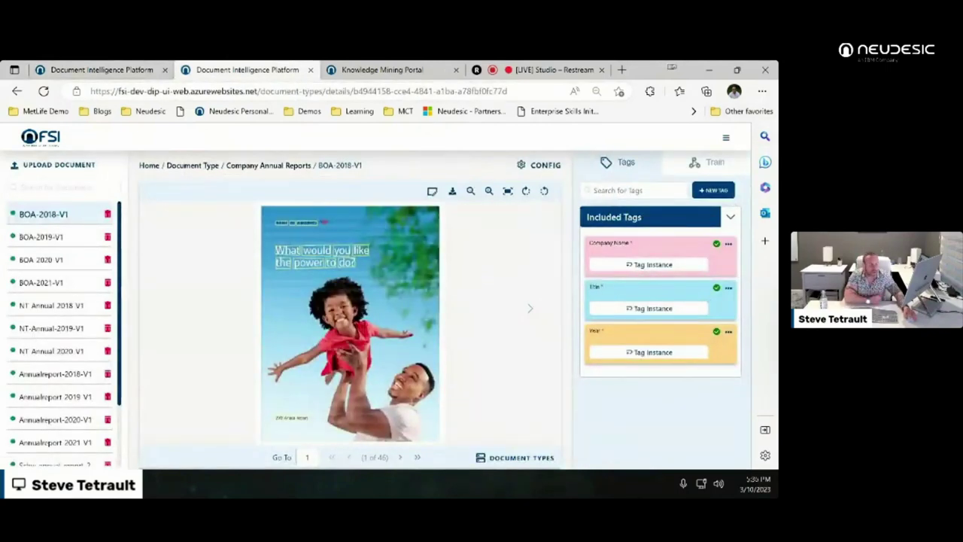
pyautogui.click(725, 138)
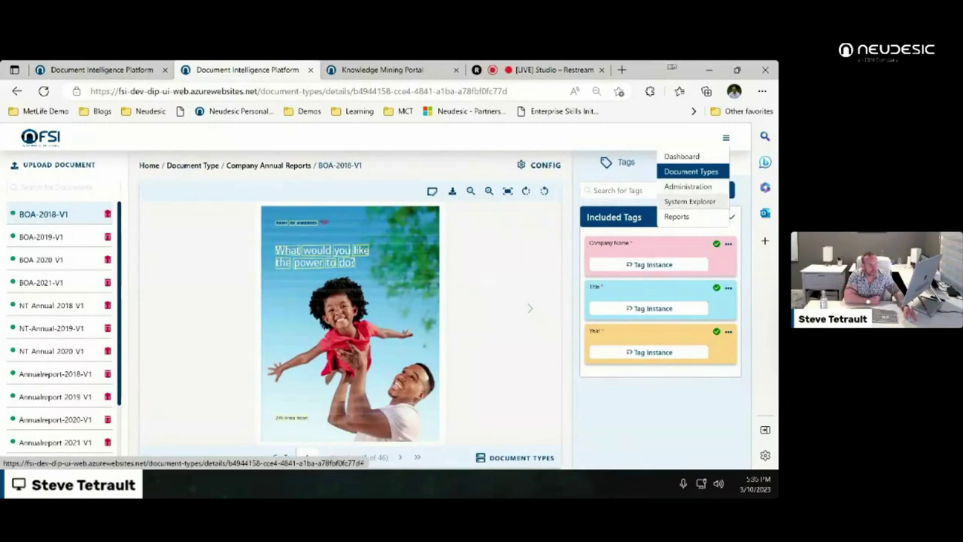
pyautogui.click(687, 186)
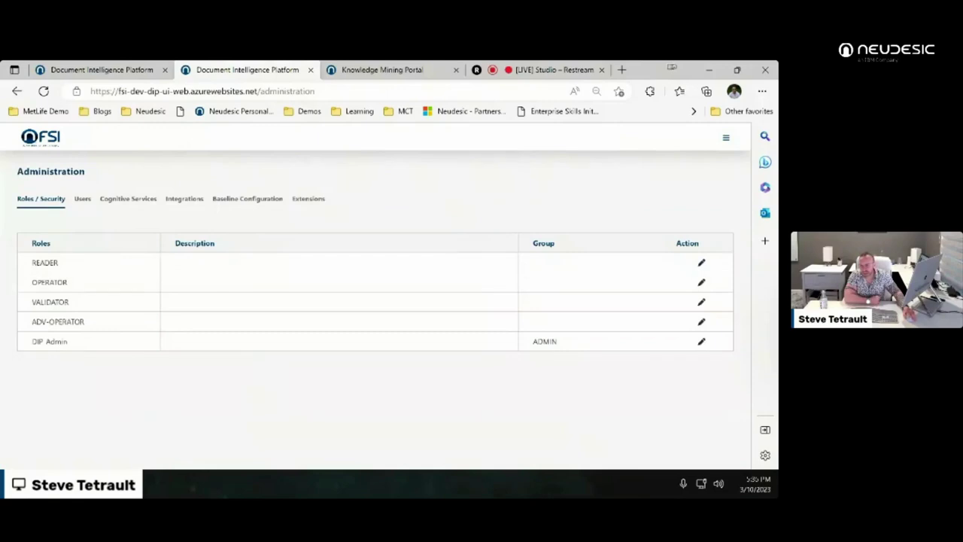
pyautogui.click(247, 199)
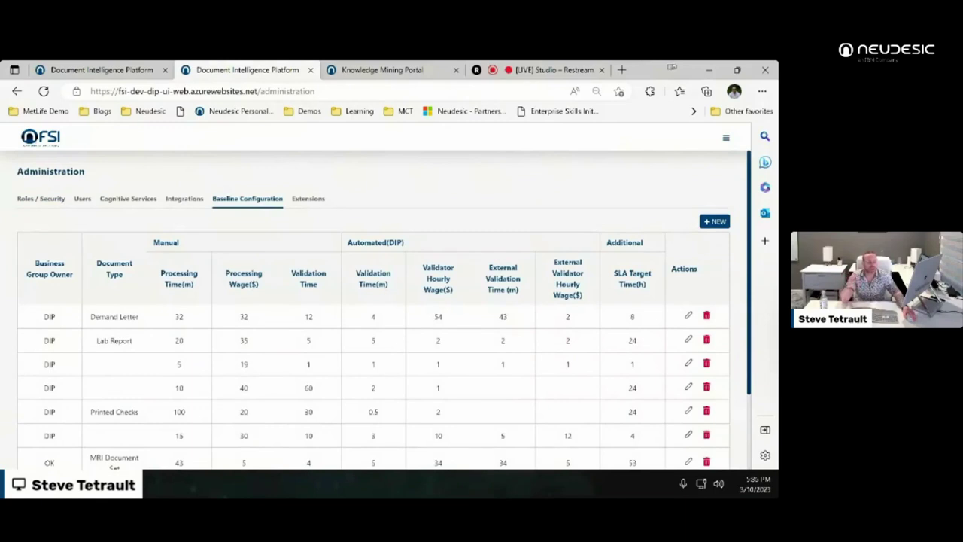
# - Look through the baseline table's manual and automated times, wages and SLA targets for each document type
pyautogui.scroll(-2, 384, 309)
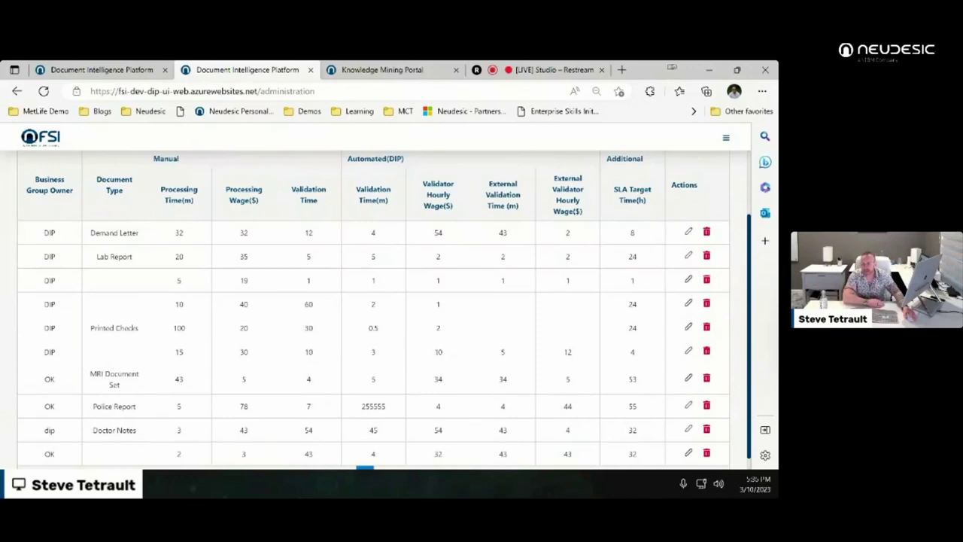
pyautogui.scroll(1, 373, 309)
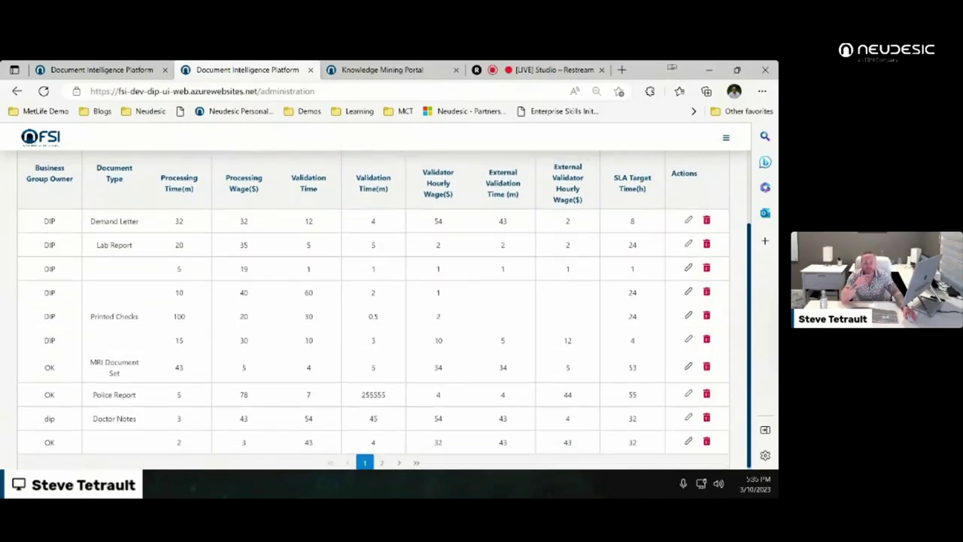
pyautogui.scroll(1, 373, 309)
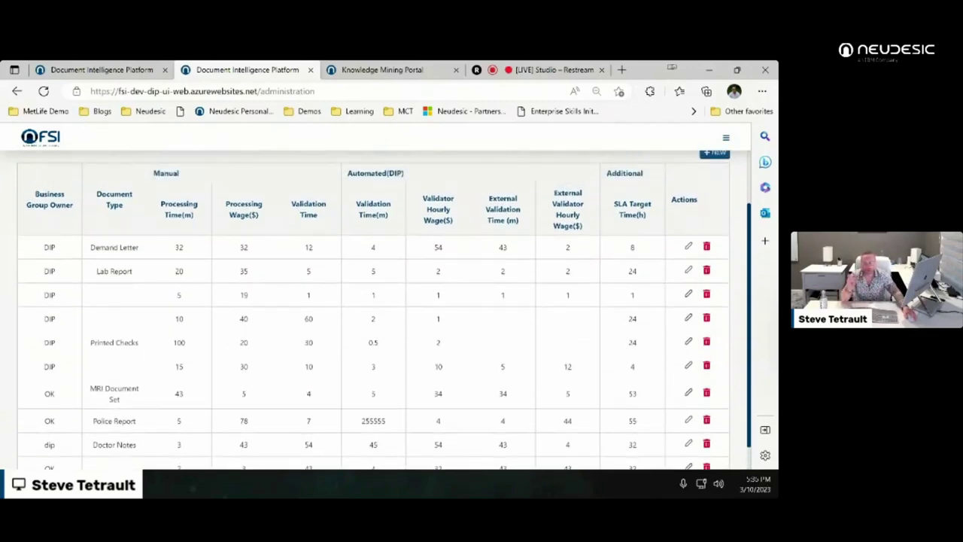
pyautogui.scroll(1, 373, 309)
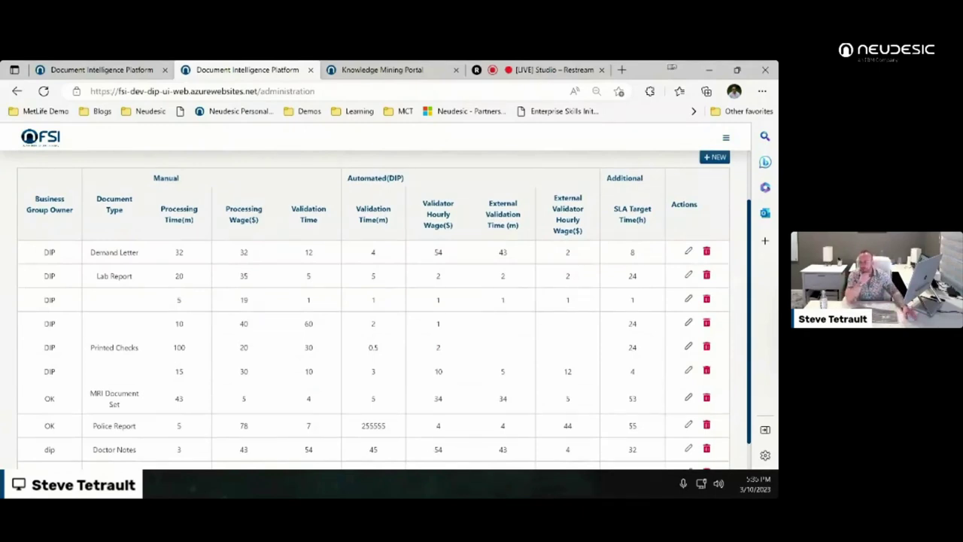
pyautogui.scroll(-1, 385, 310)
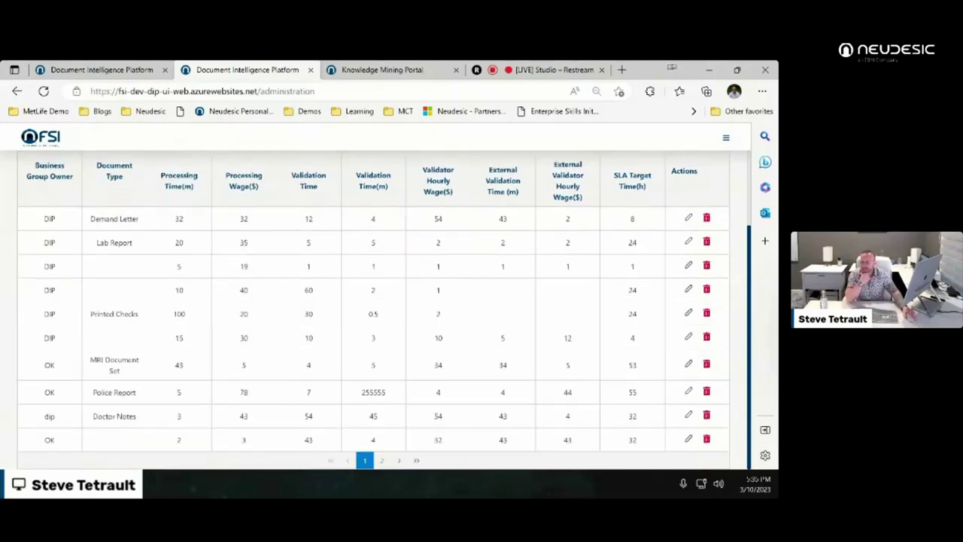
pyautogui.scroll(1, 386, 310)
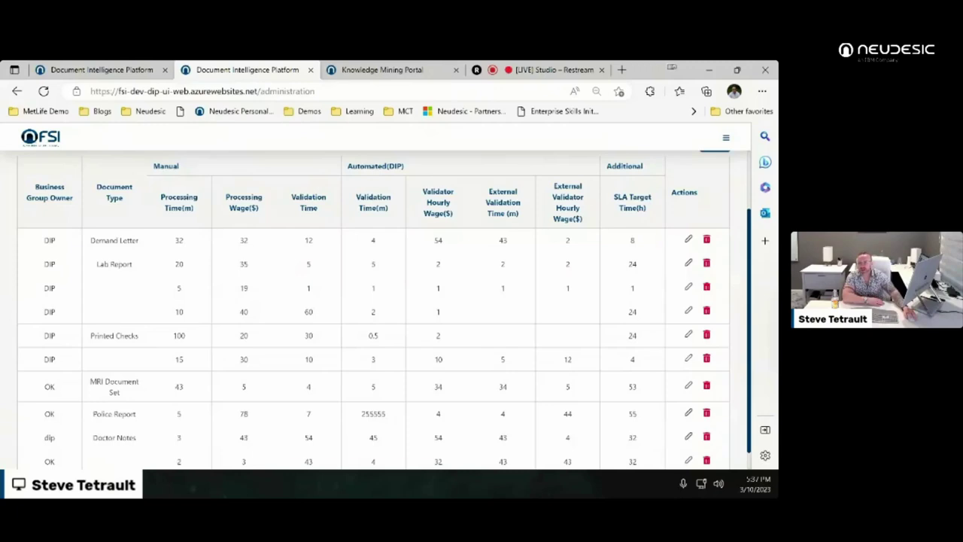
# - Return to the dashboard and filter the testing documents to the overdue tasks
pyautogui.hotkey('alt', 'Left')
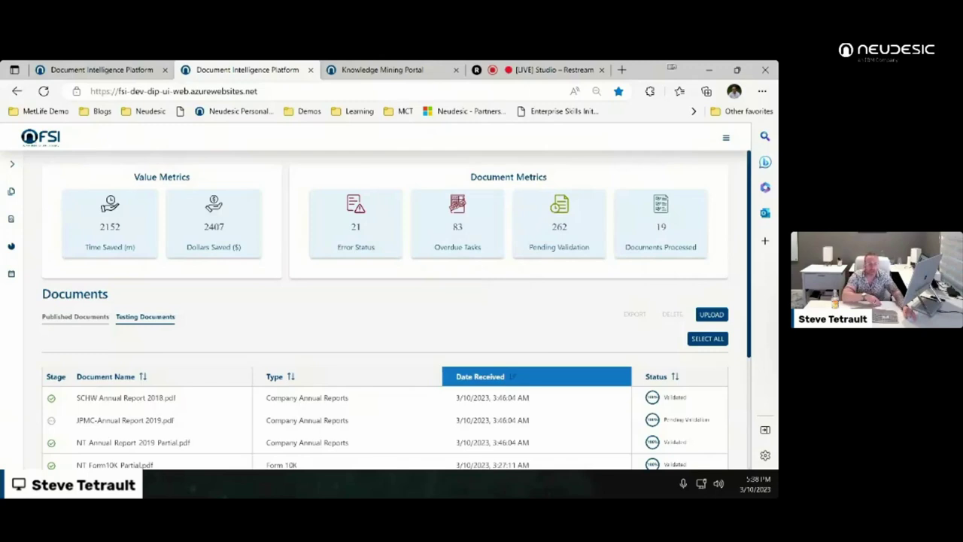
pyautogui.click(457, 223)
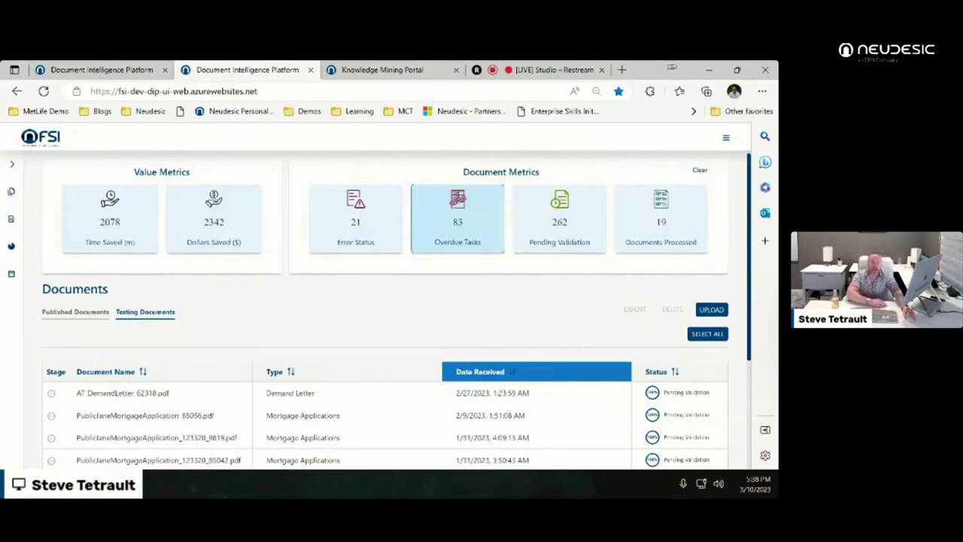
# - Try to view the Cost Summary Report by opening it from the reports and signing in to Power BI
pyautogui.click(726, 138)
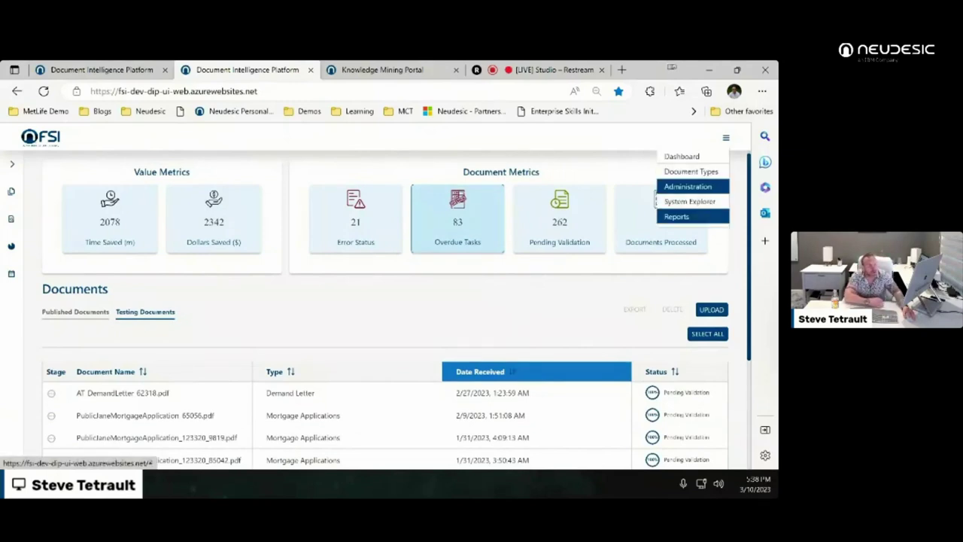
pyautogui.click(676, 216)
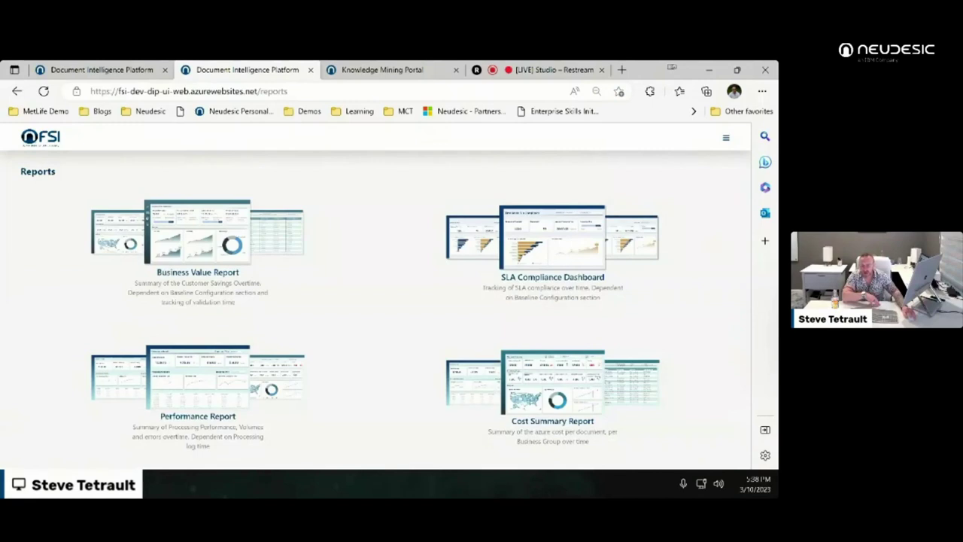
pyautogui.click(552, 382)
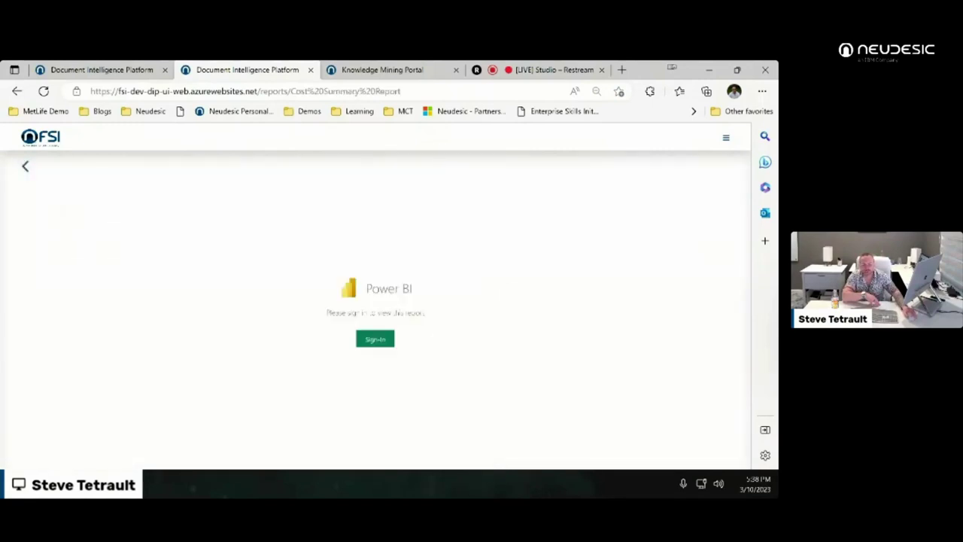
pyautogui.click(375, 338)
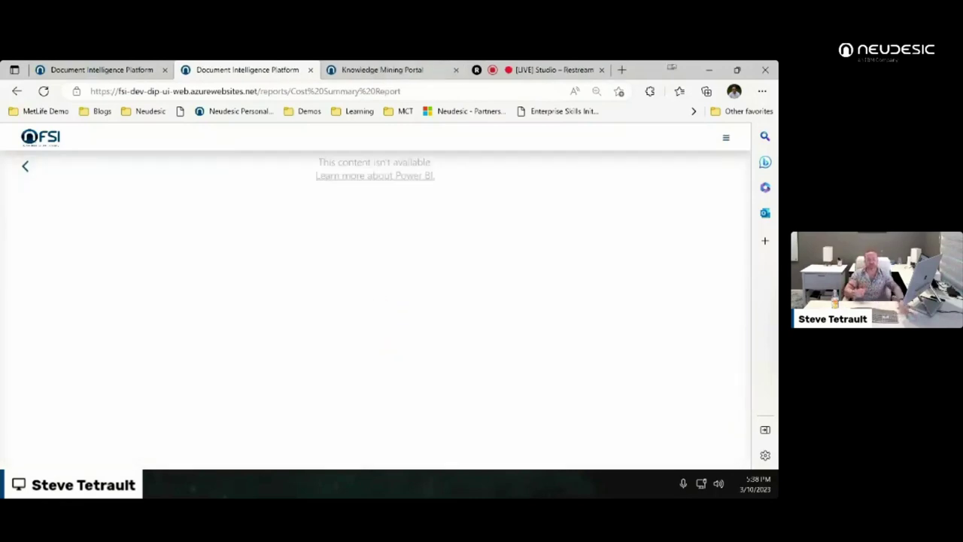
# - Switch to the Document Intelligence Platform site showing the Robinhood investment statement and open its SLA Compliance Dashboard report
pyautogui.hotkey('ctrl', '1')
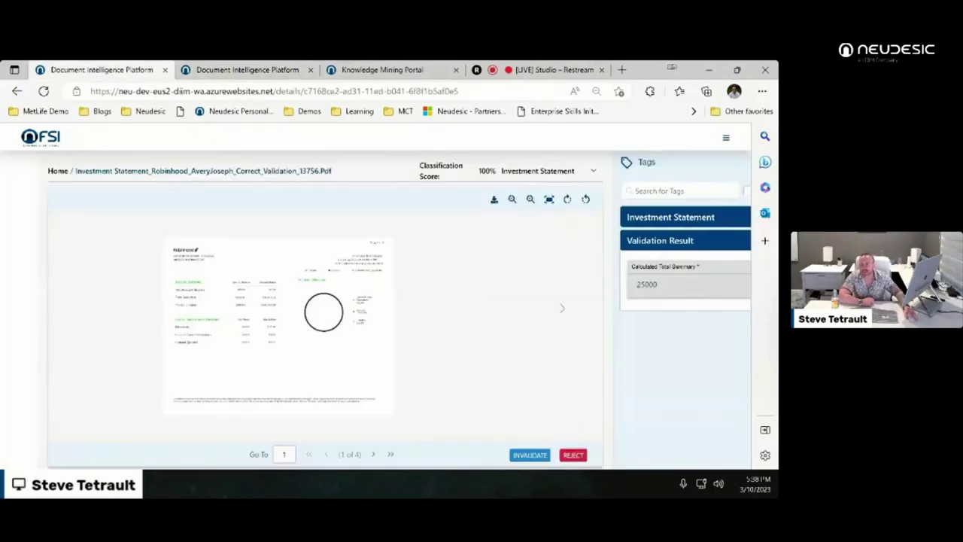
pyautogui.click(725, 137)
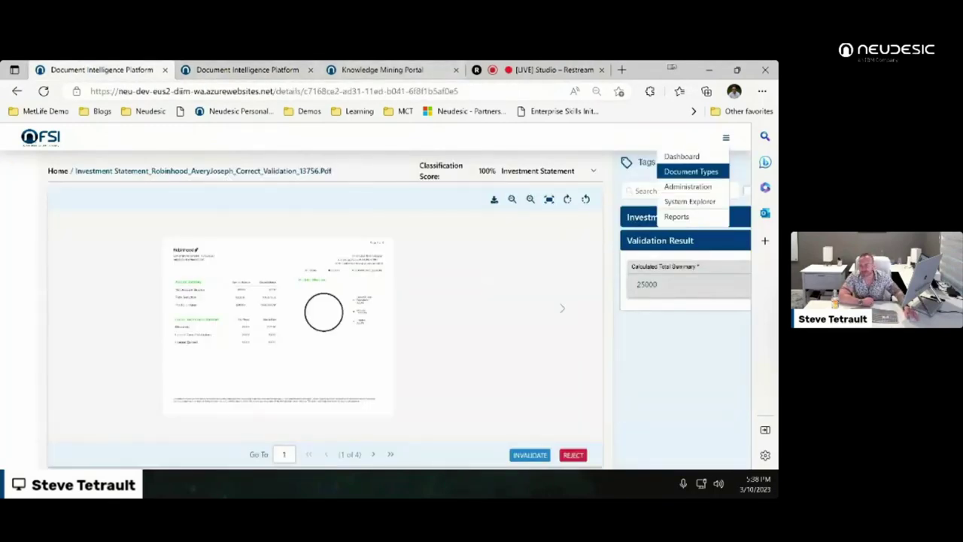
pyautogui.click(382, 69)
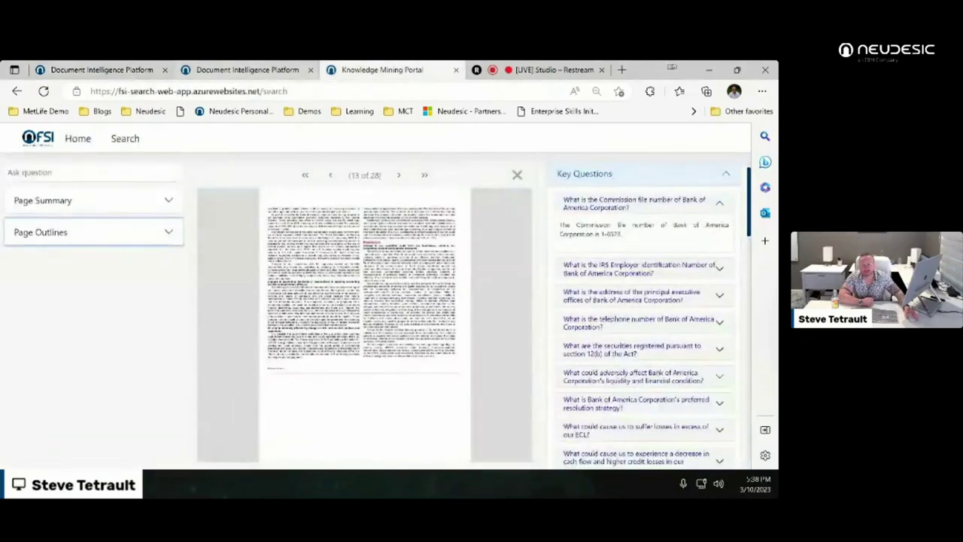
pyautogui.click(269, 73)
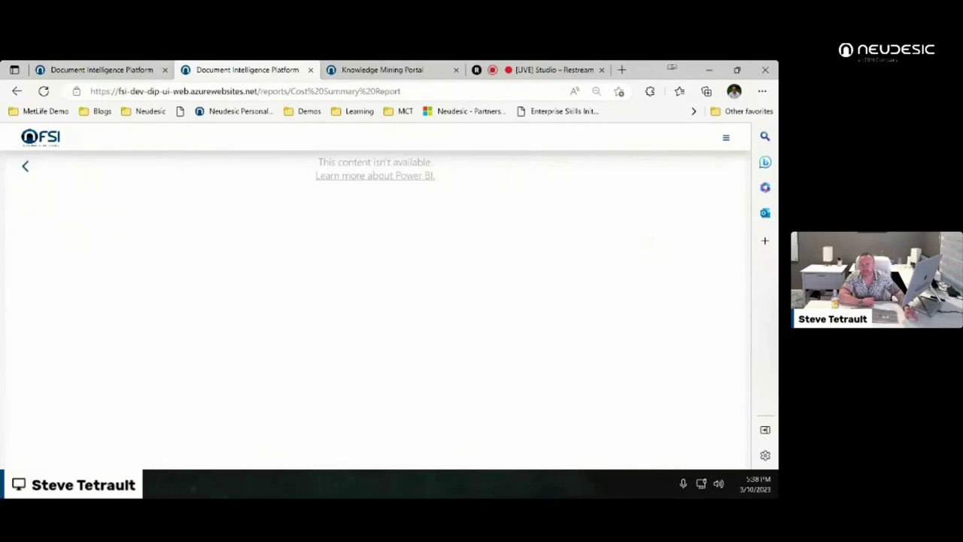
pyautogui.hotkey('alt', 'Left')
pyautogui.hotkey('ctrl', '1')
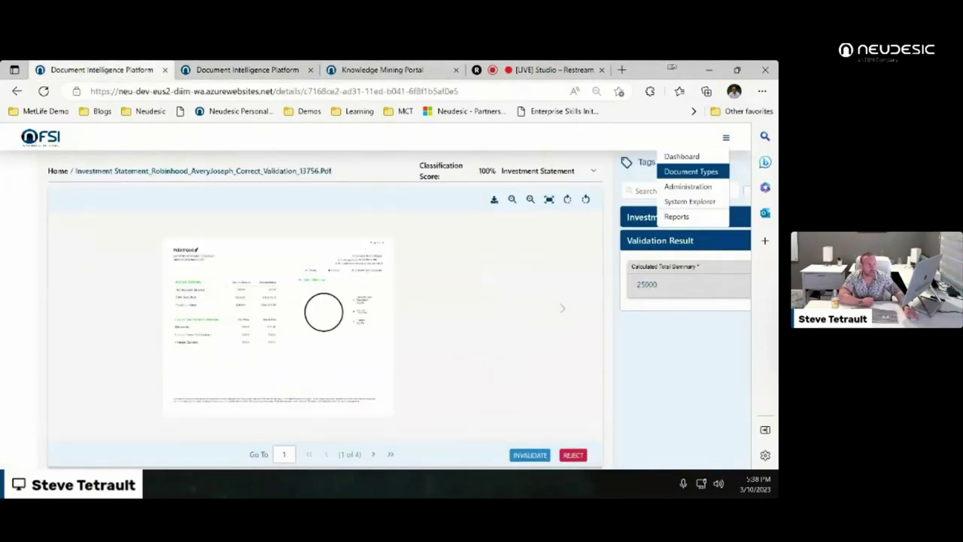
pyautogui.click(681, 216)
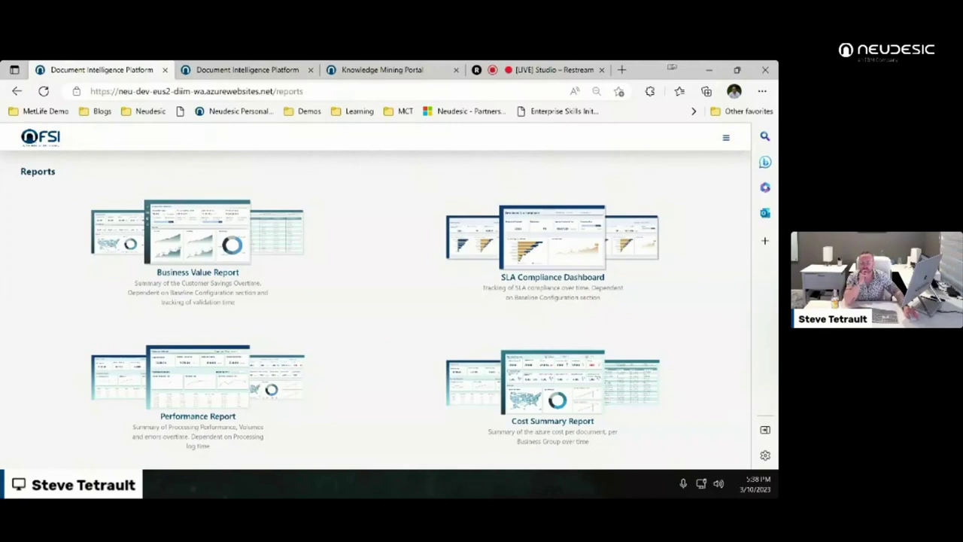
pyautogui.click(552, 238)
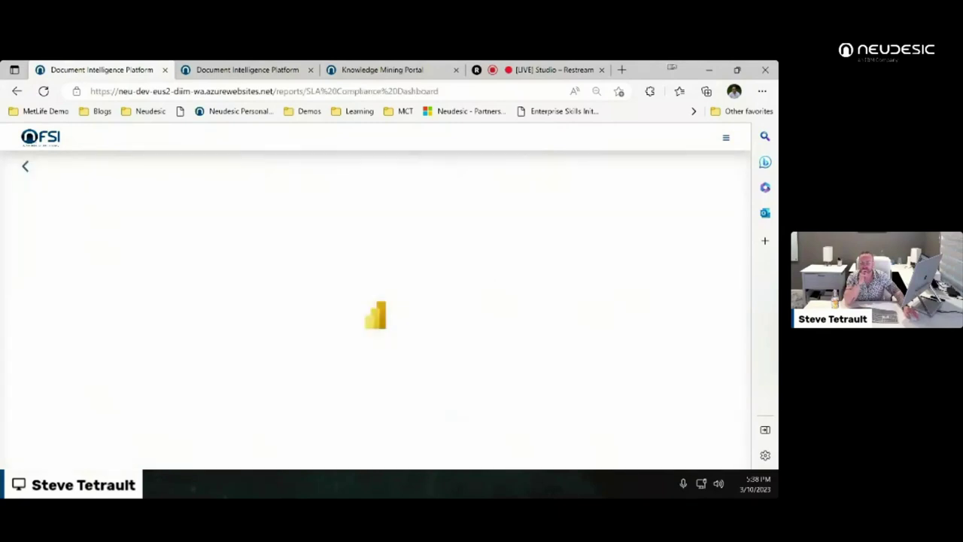